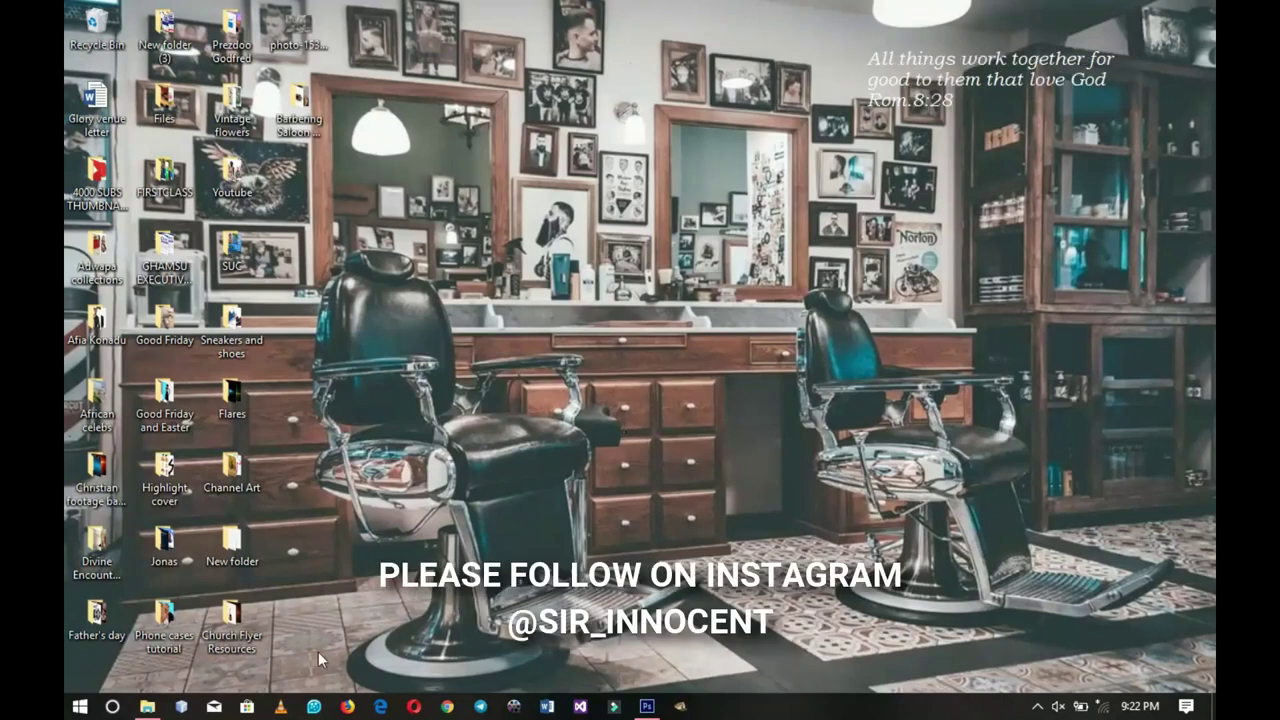
- Open the Barbering Saloon Resources folder containing the six flyer images
left_click(145, 708)
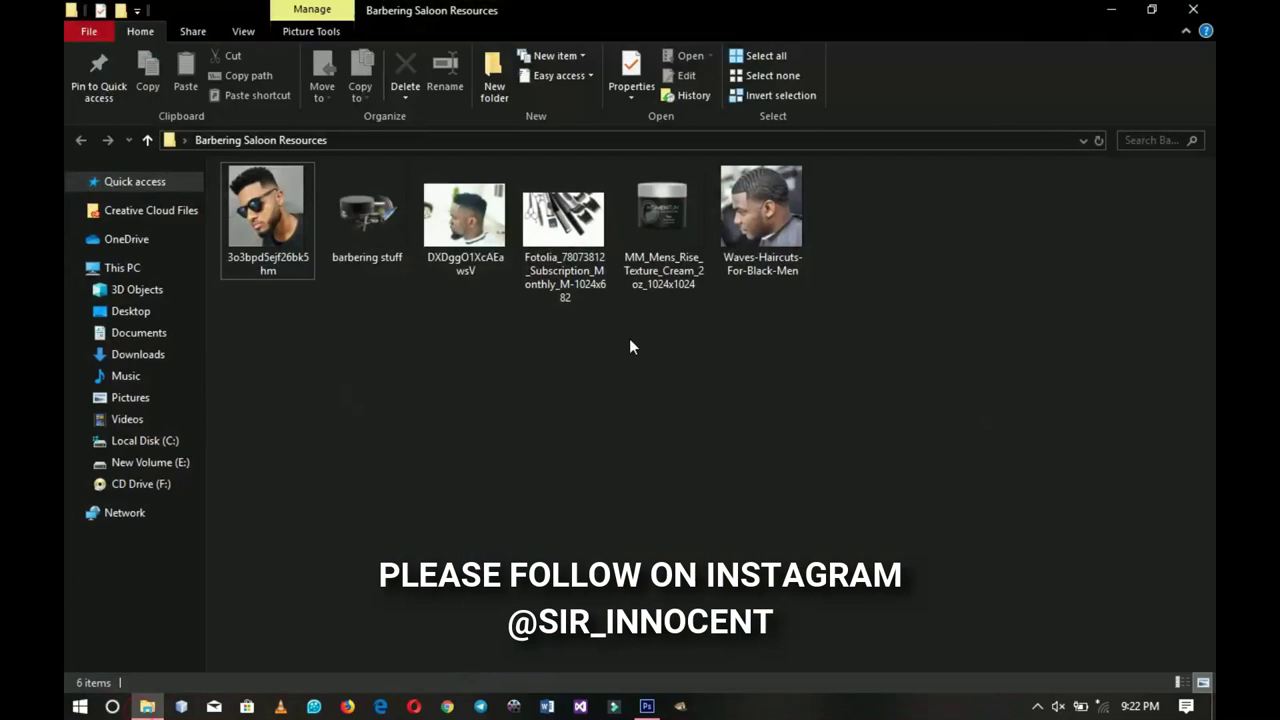
- Select five barbering images, then bring the empty Photoshop workspace to the front
left_click_drag(842, 435, 324, 225)
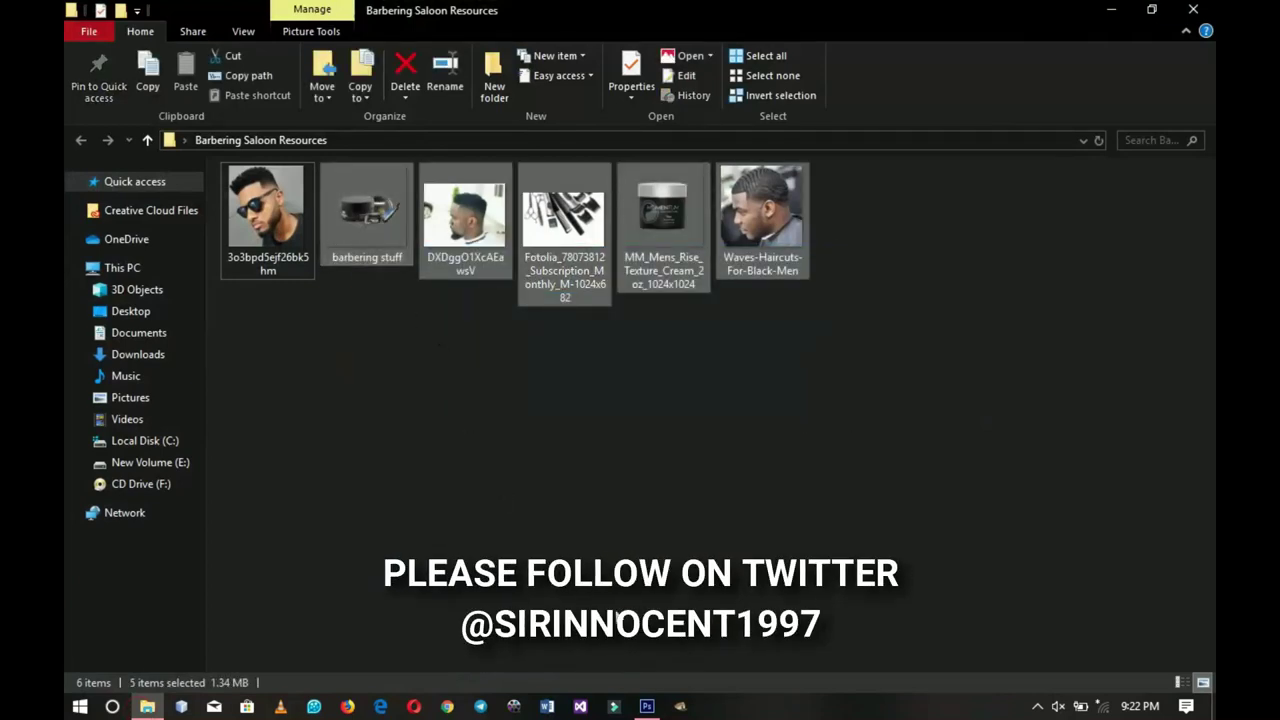
left_click(647, 705)
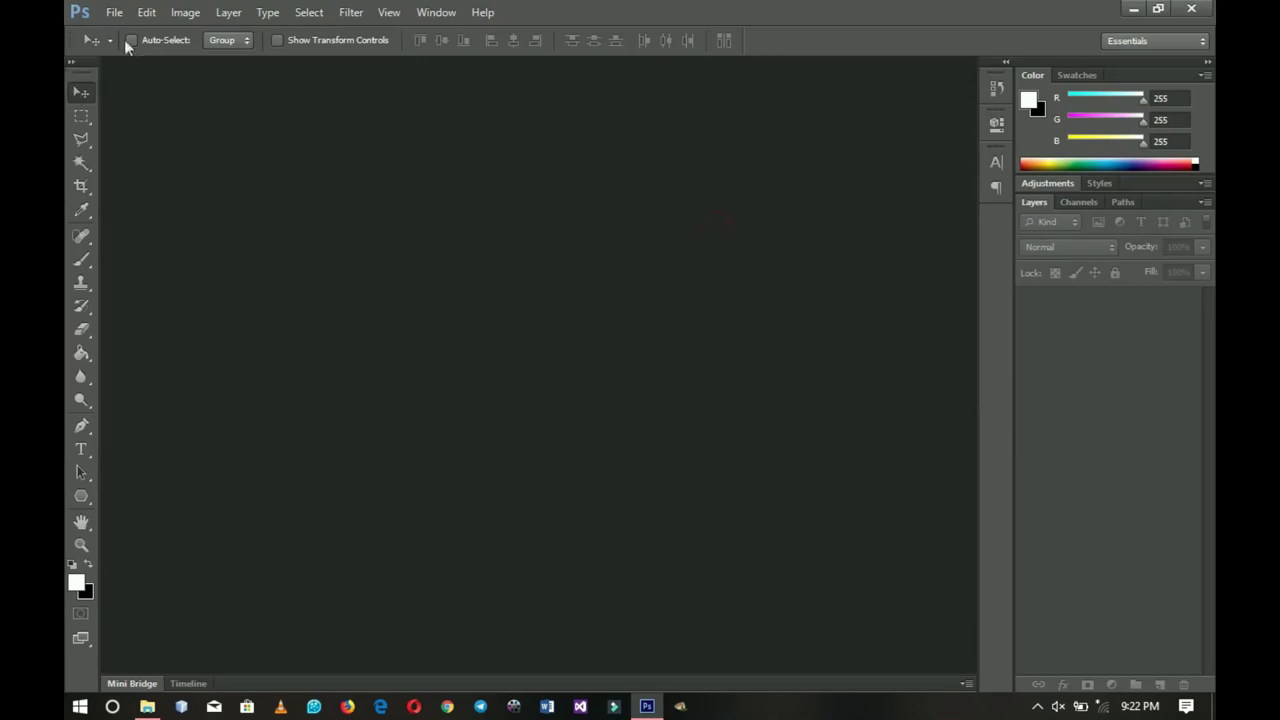
- Start a new document from the File menu, keeping width units in inches
left_click(114, 12)
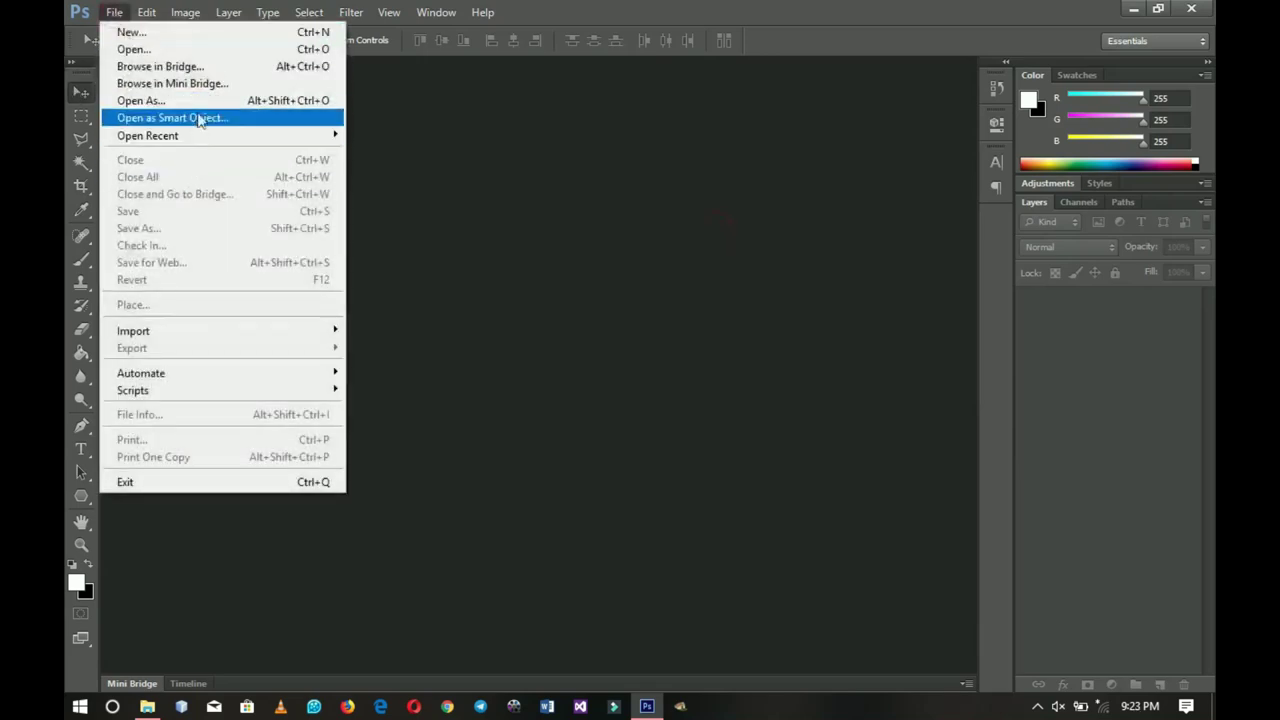
left_click(192, 36)
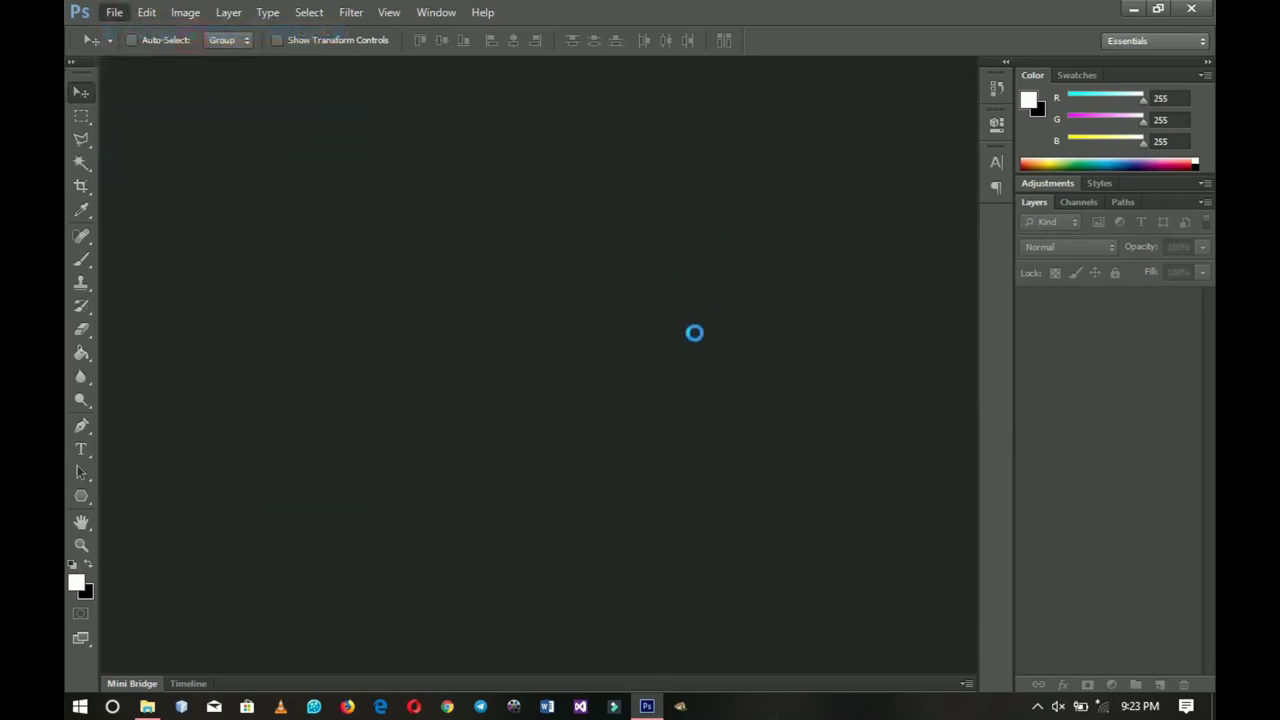
left_click_drag(385, 195, 603, 206)
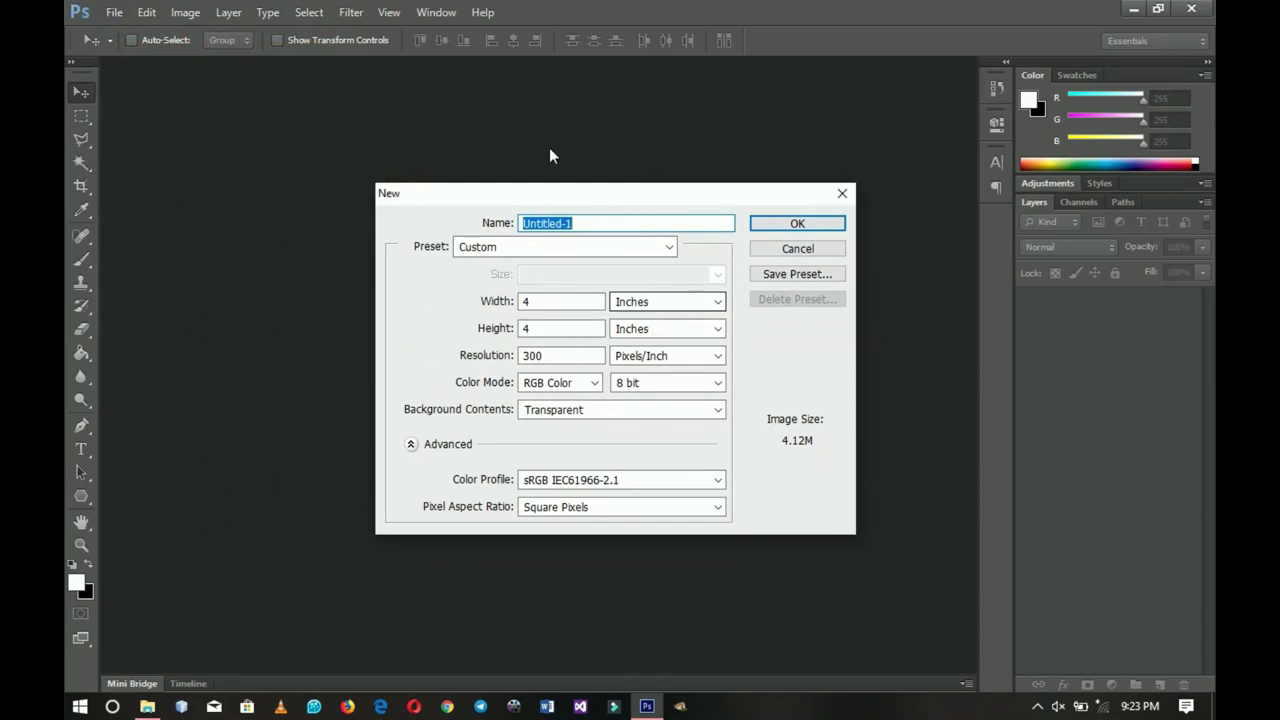
left_click_drag(569, 190, 484, 184)
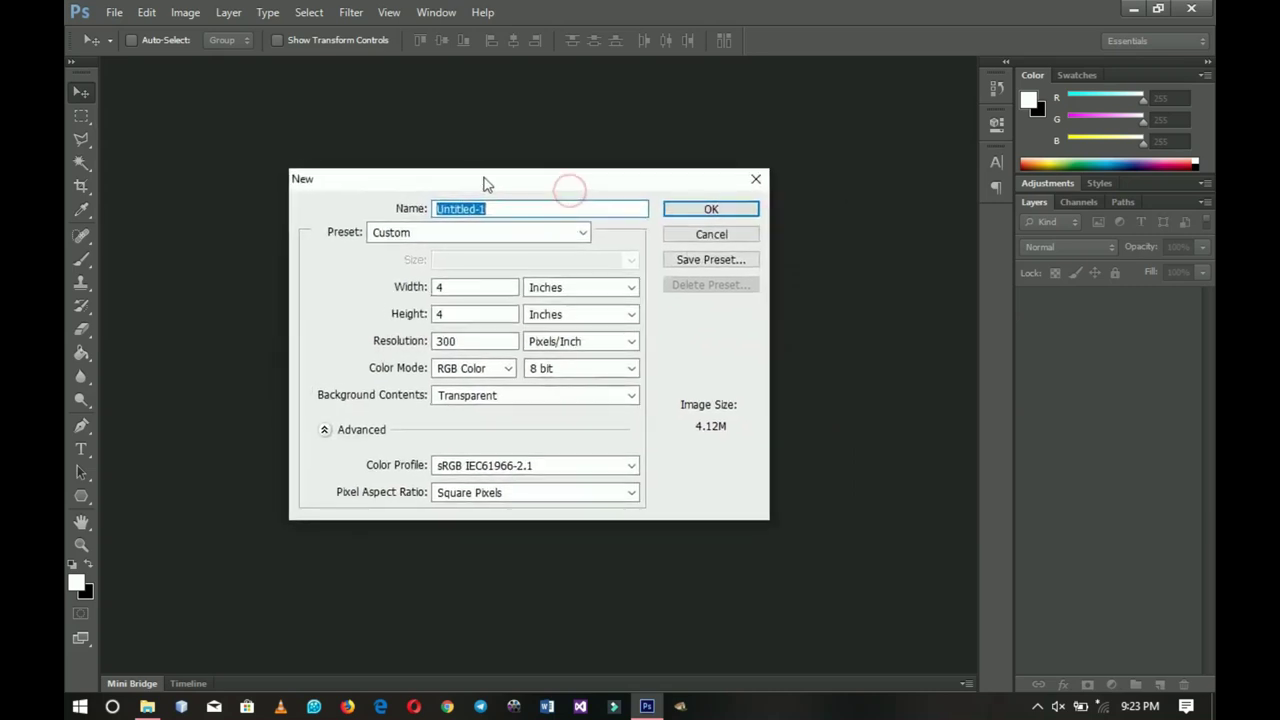
left_click(613, 290)
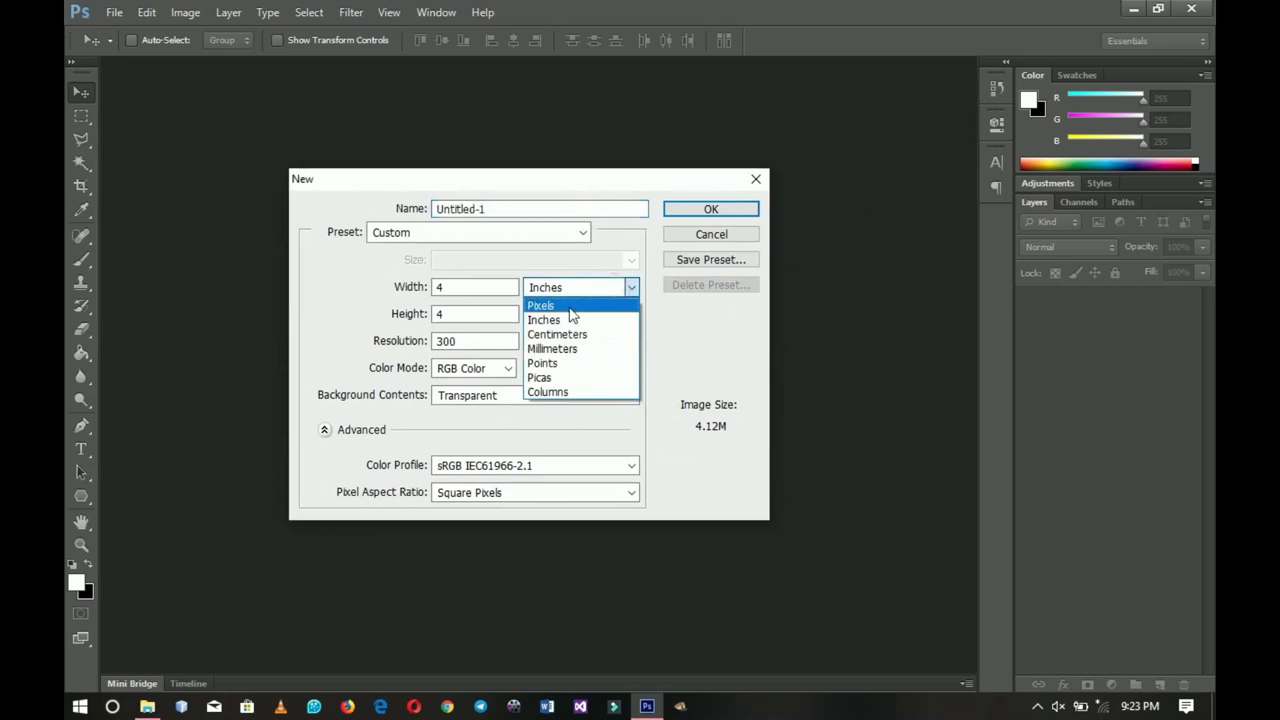
left_click(560, 320)
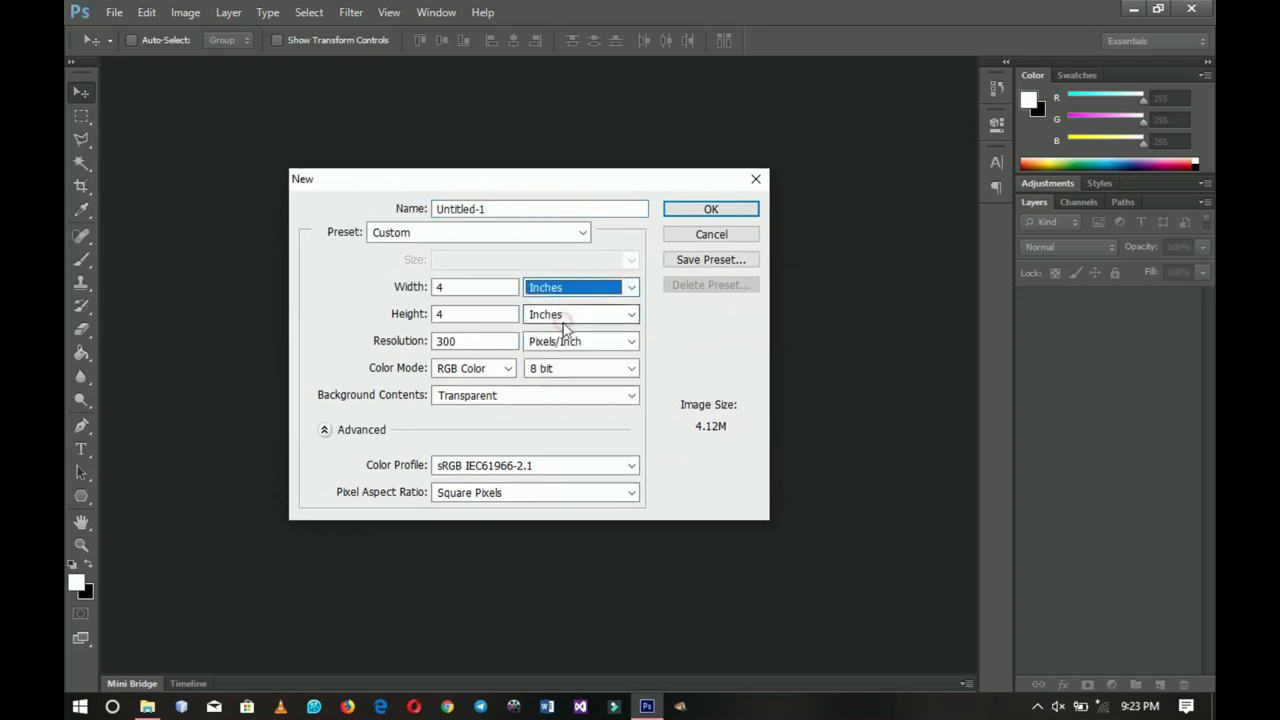
- Create a 60 × 36 inch, 72 ppi document with a white background
left_click(489, 289)
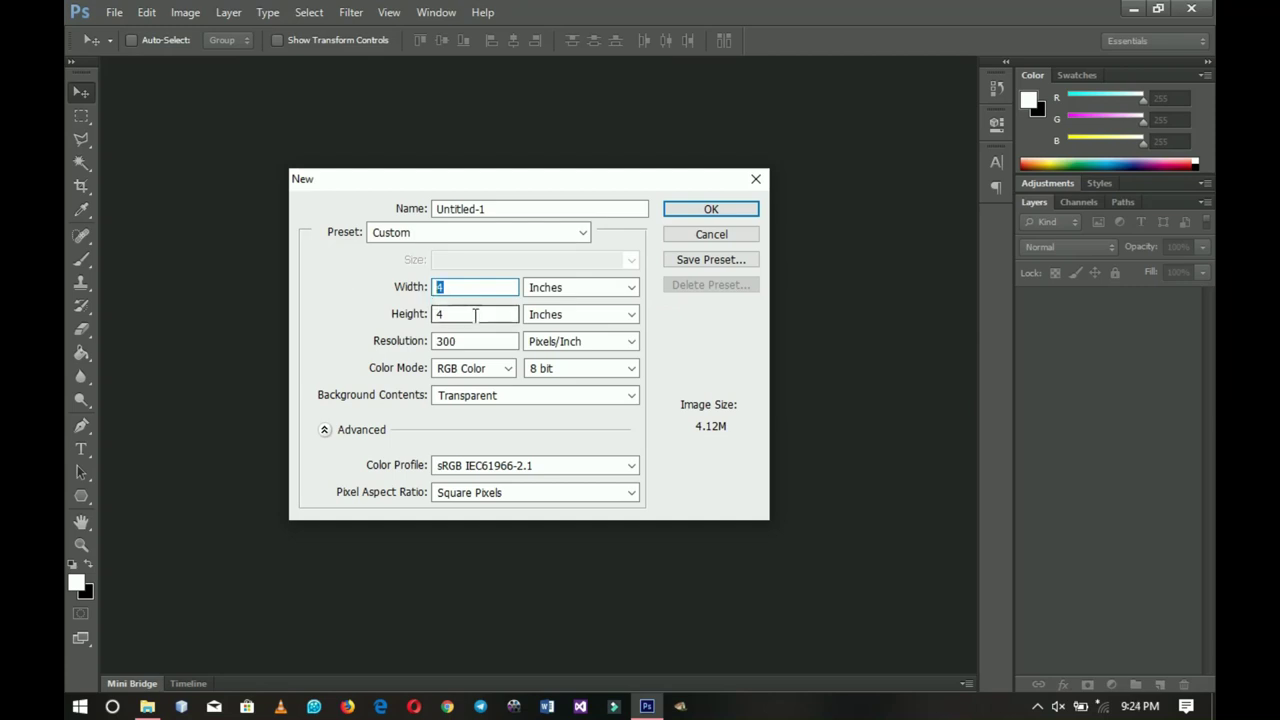
left_click(455, 314)
left_click(486, 287)
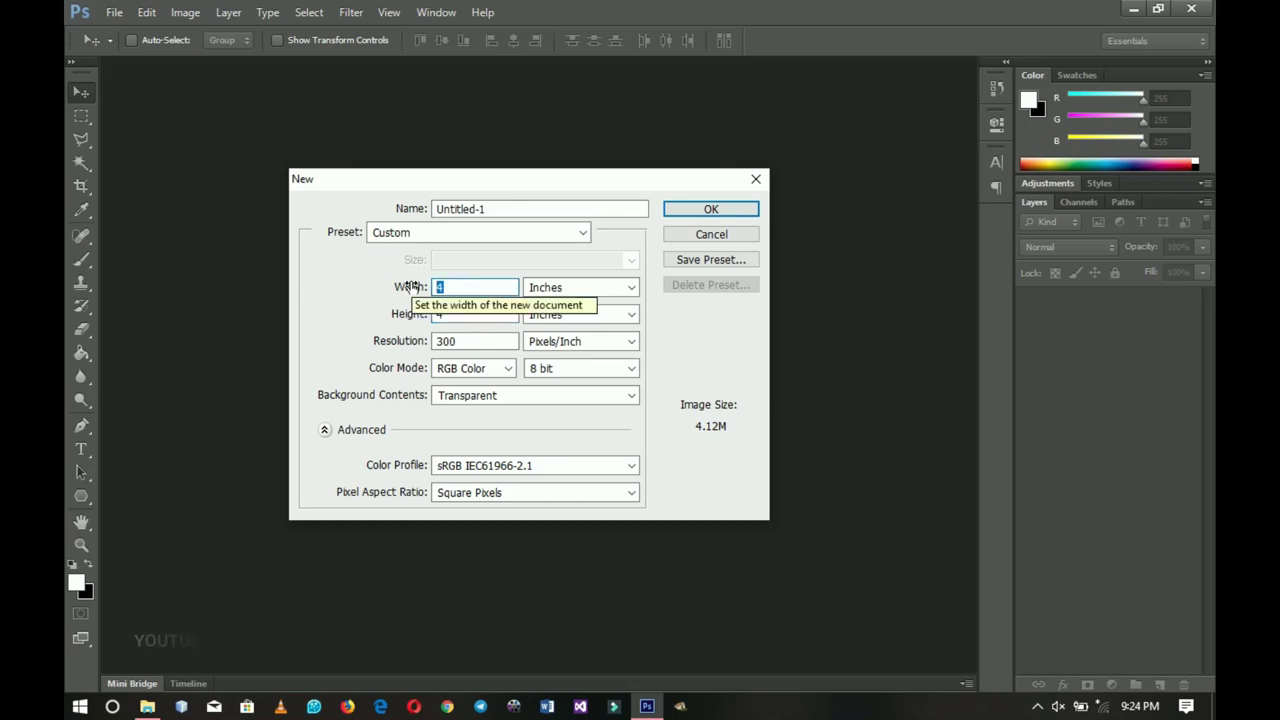
type("60")
left_click(479, 316)
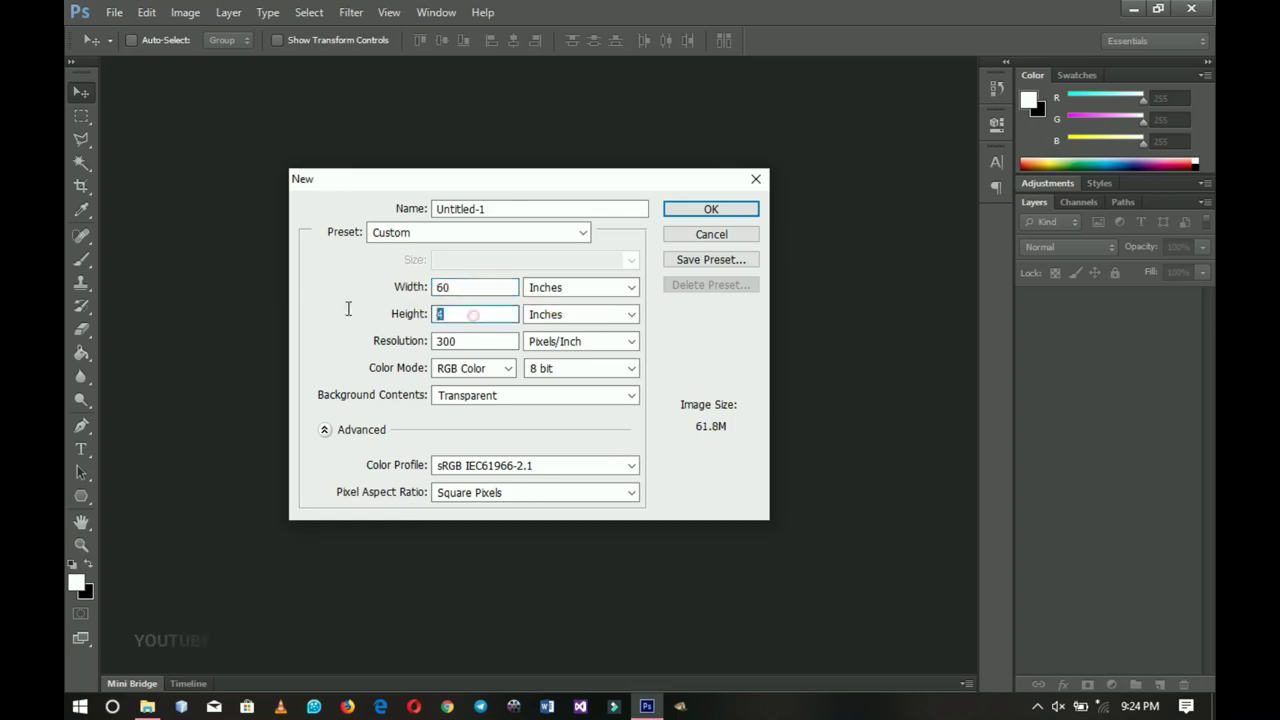
type("36")
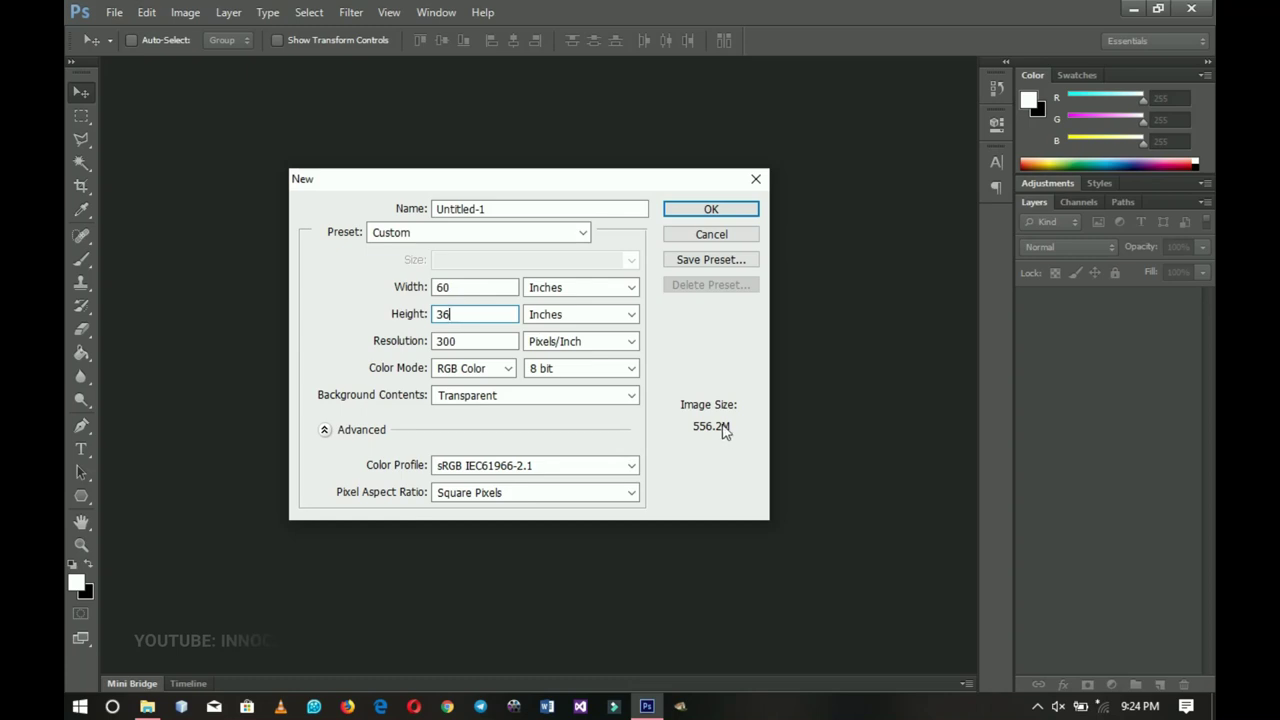
left_click_drag(484, 341, 366, 341)
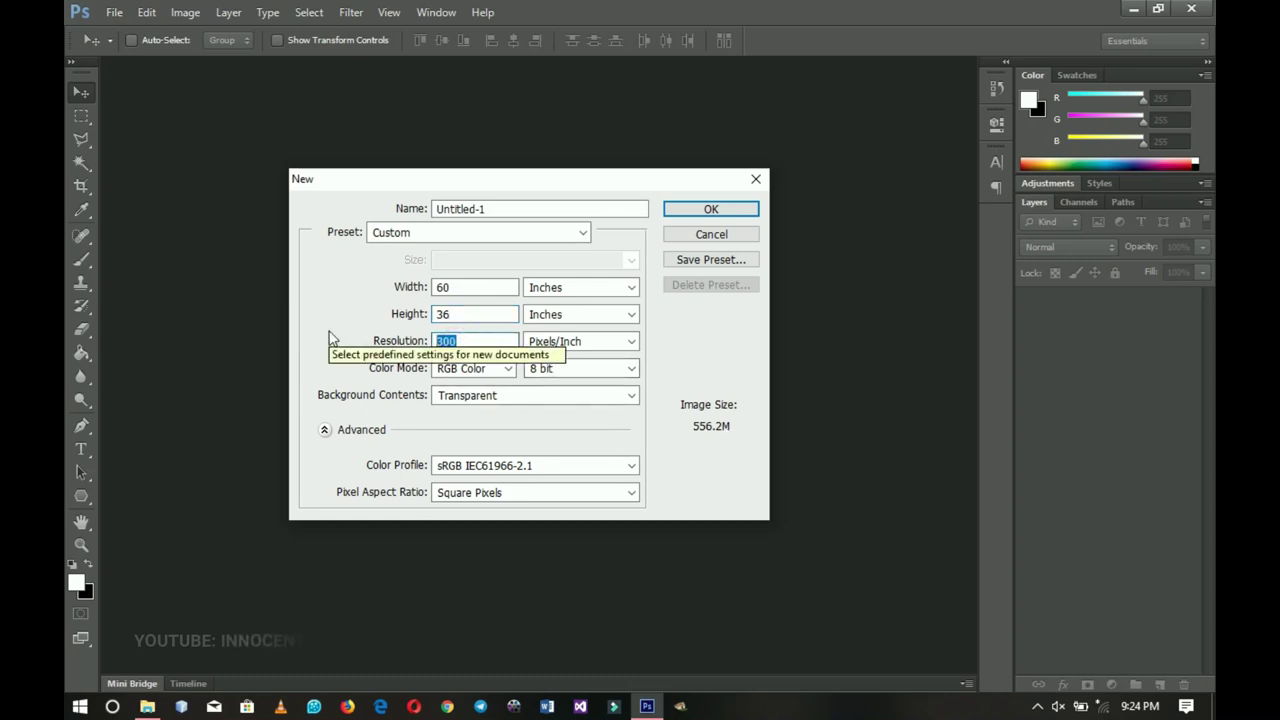
type("72")
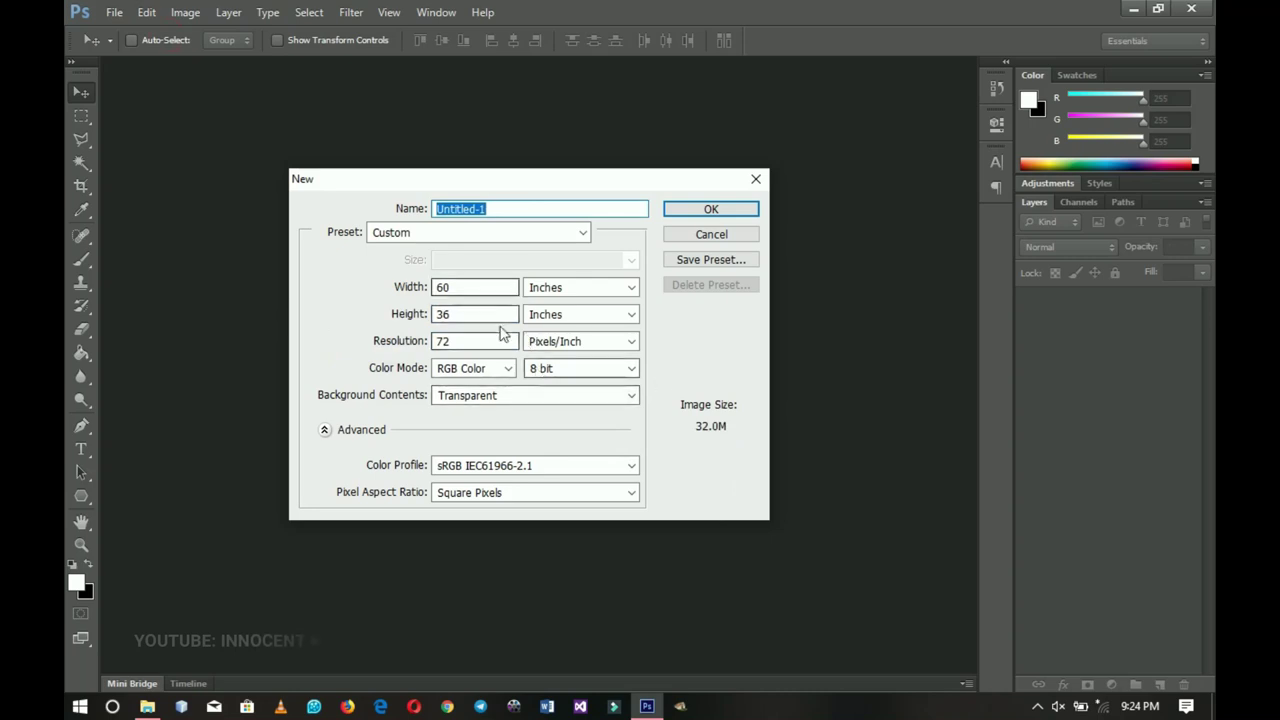
left_click(400, 340)
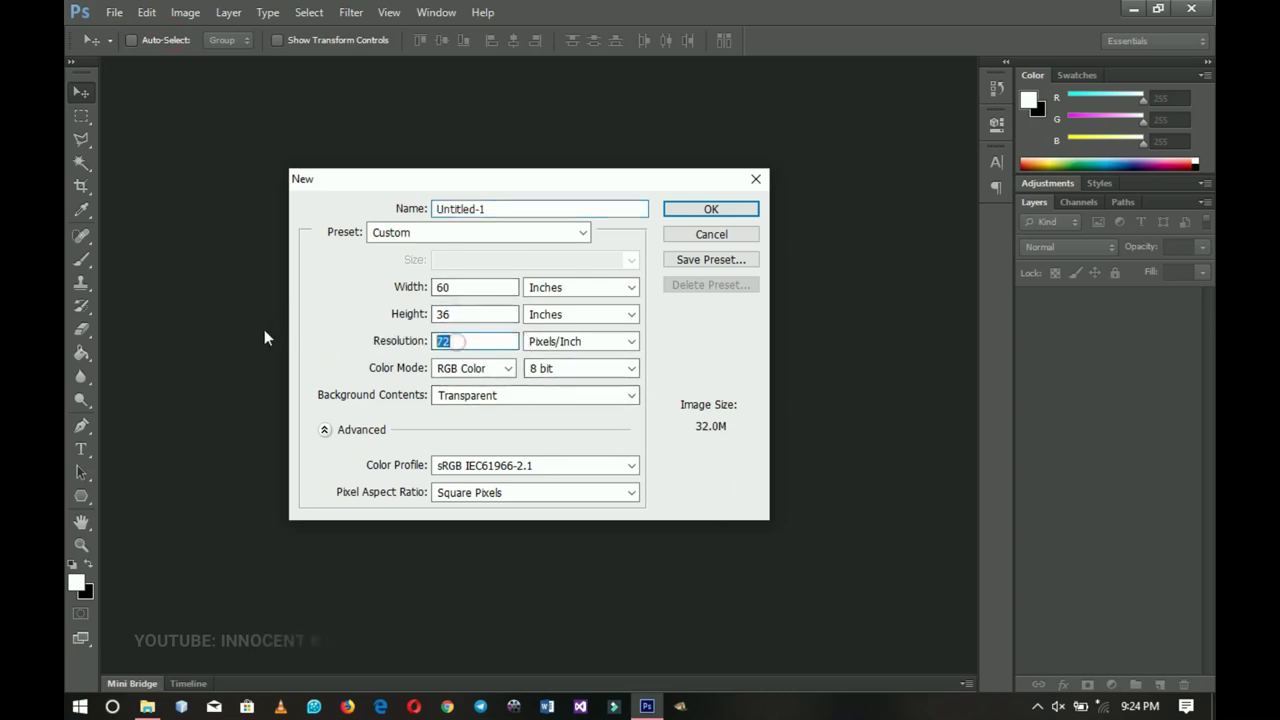
left_click(493, 396)
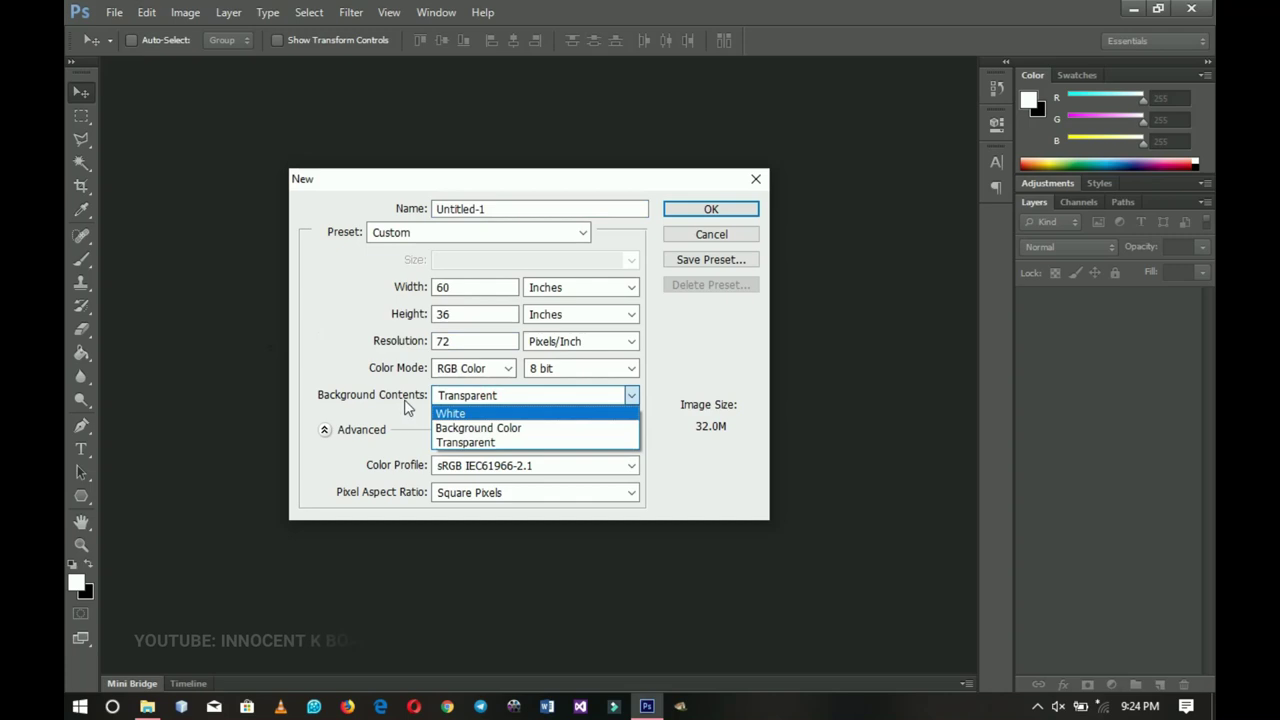
left_click(481, 413)
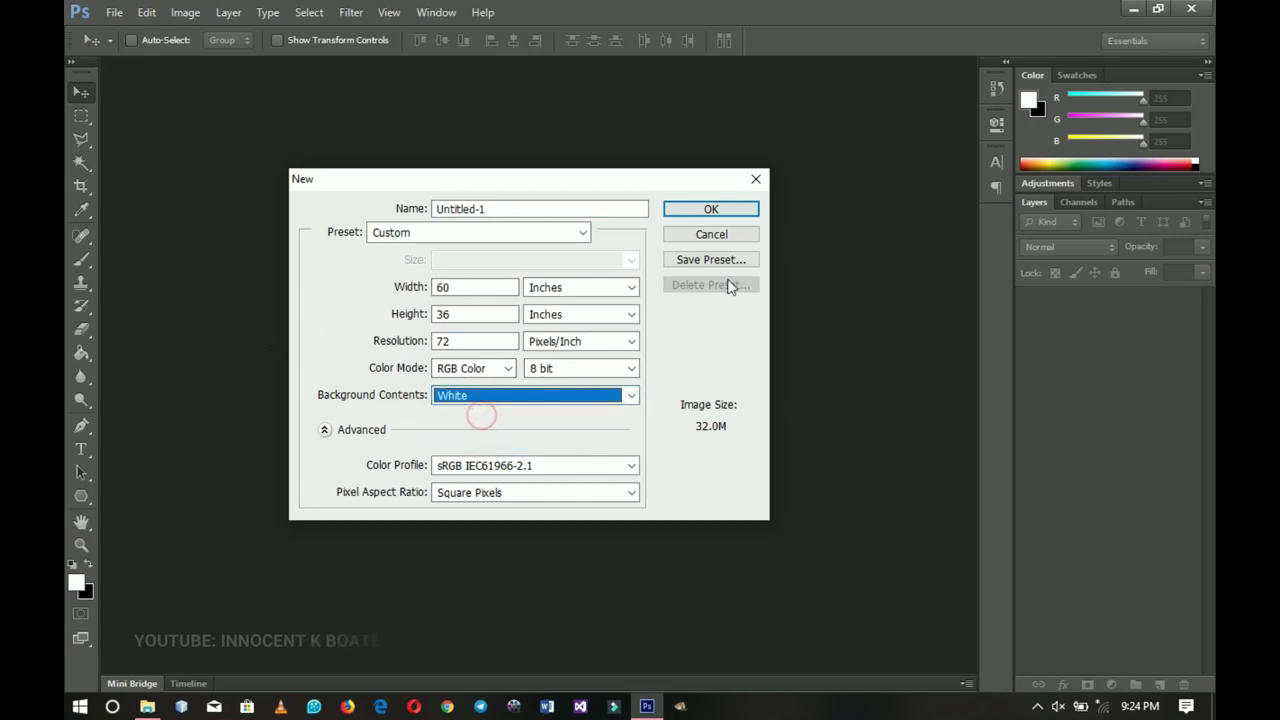
left_click(688, 210)
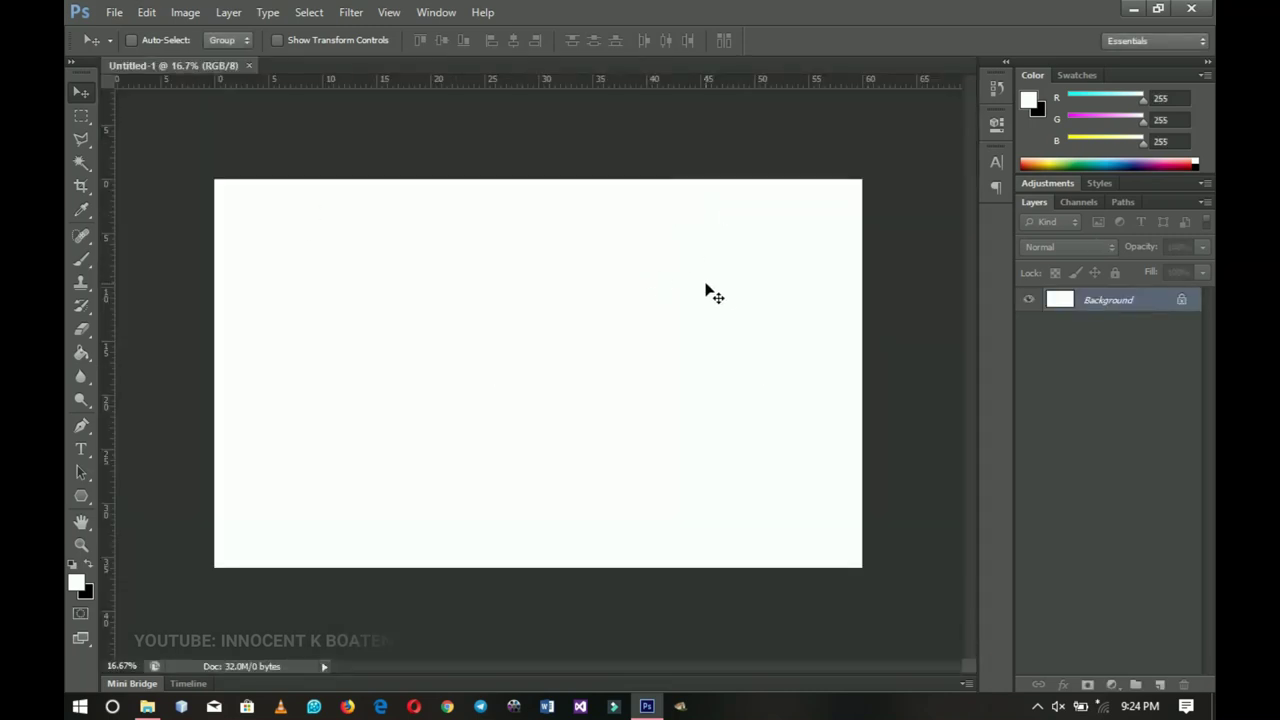
- Drag the Fotolia scissors-and-combs photo from the resources folder into Photoshop
left_click(147, 706)
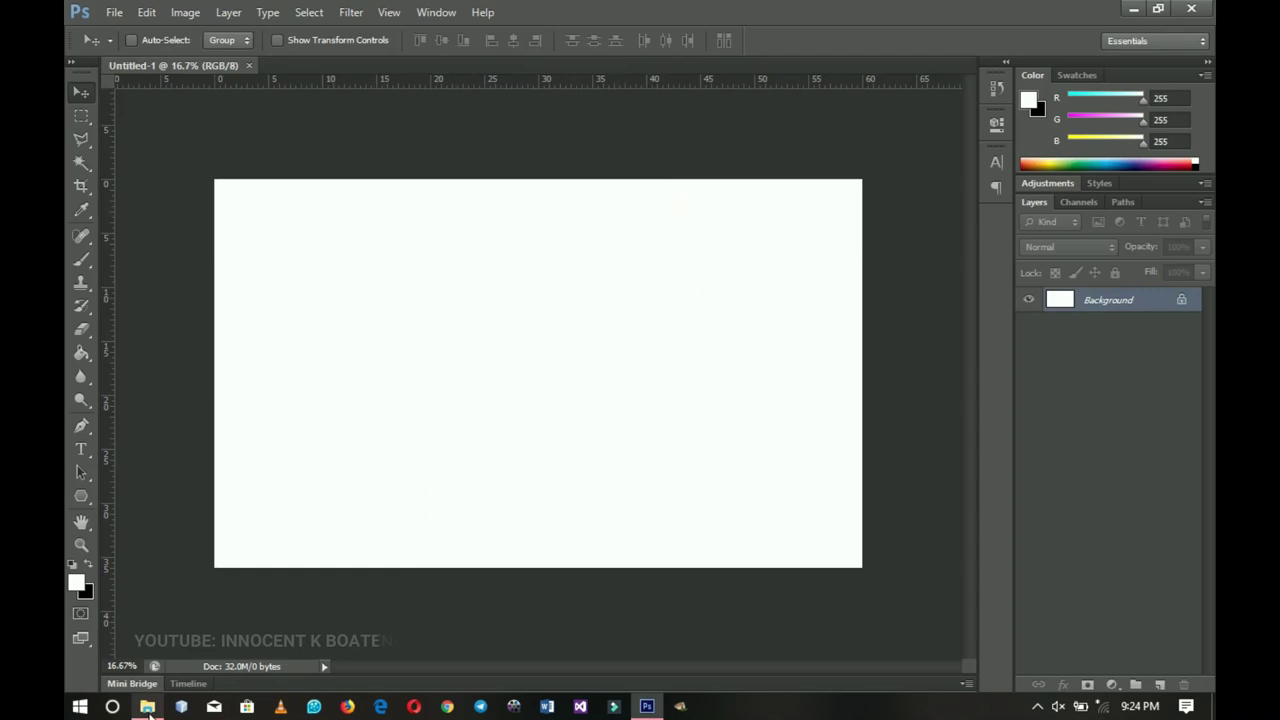
left_click(550, 243)
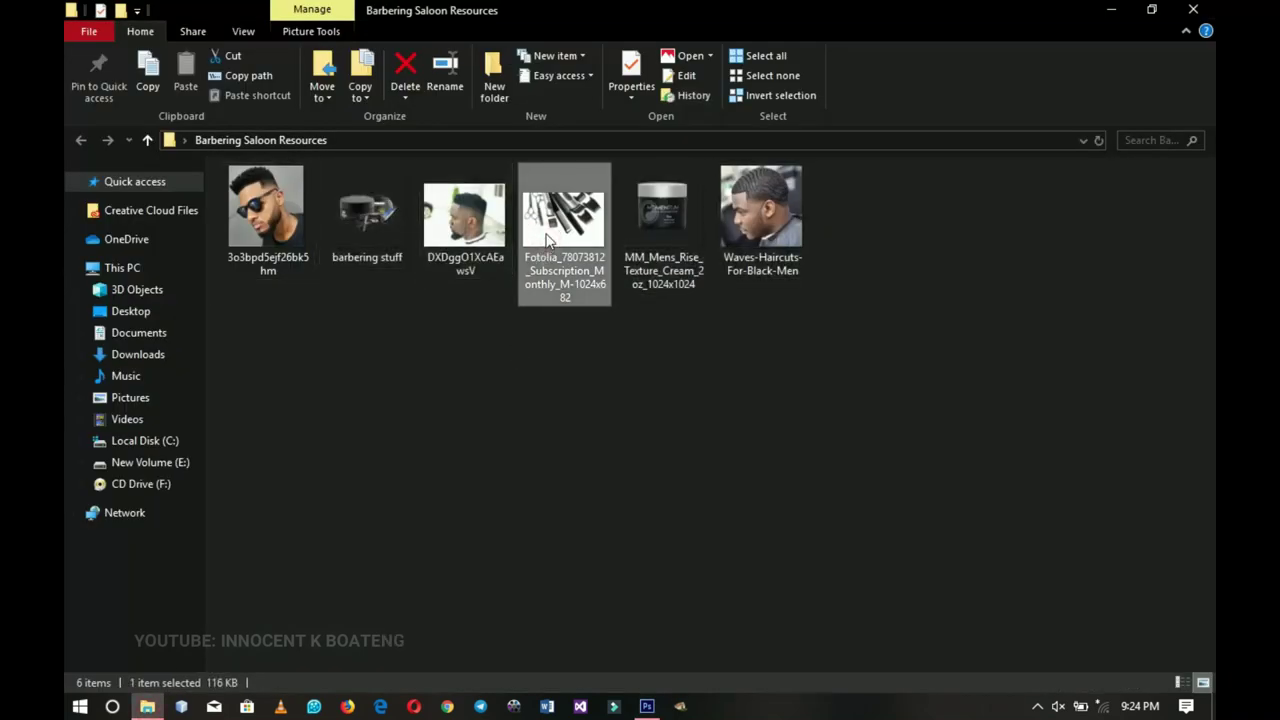
left_click_drag(912, 330, 253, 192)
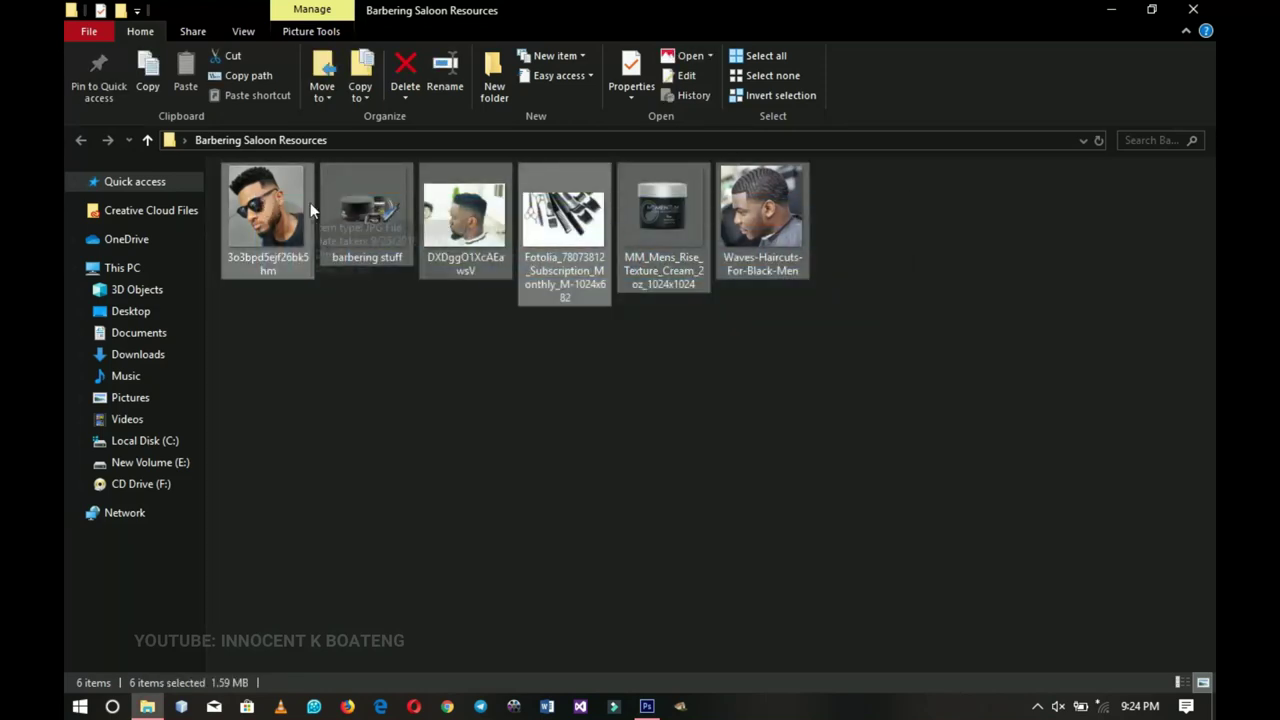
left_click(546, 236)
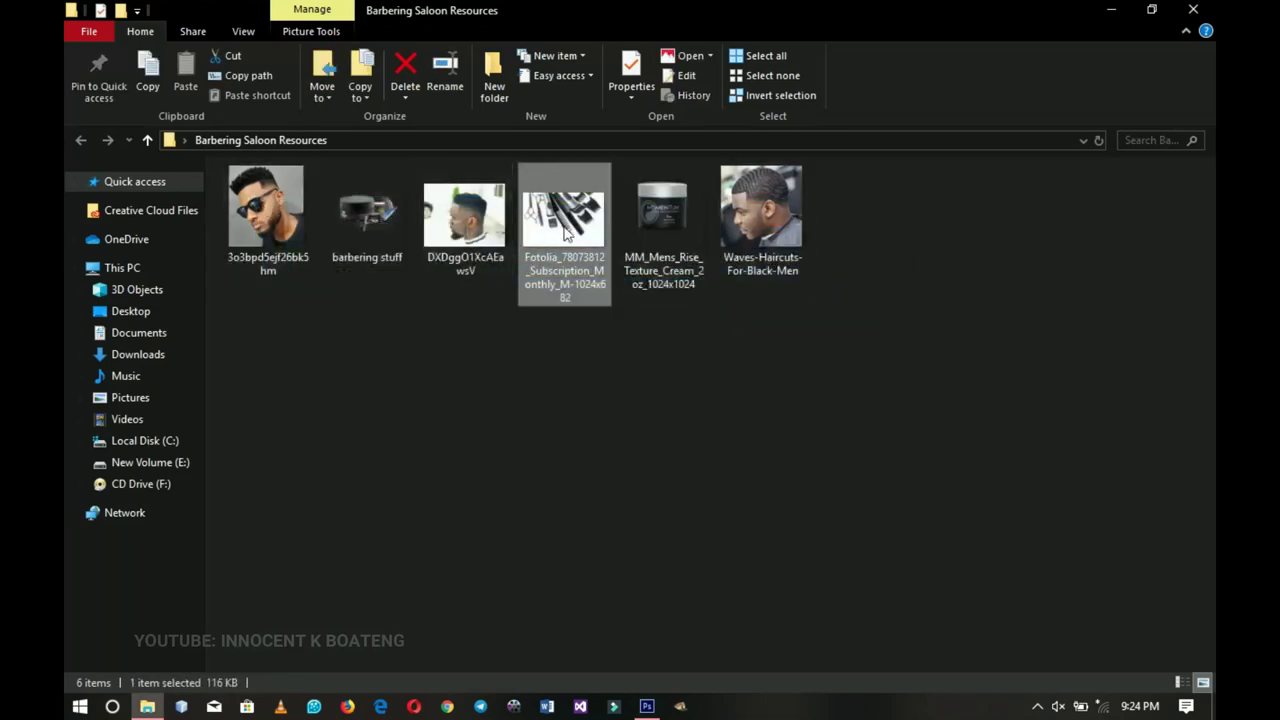
left_click_drag(560, 236, 596, 490)
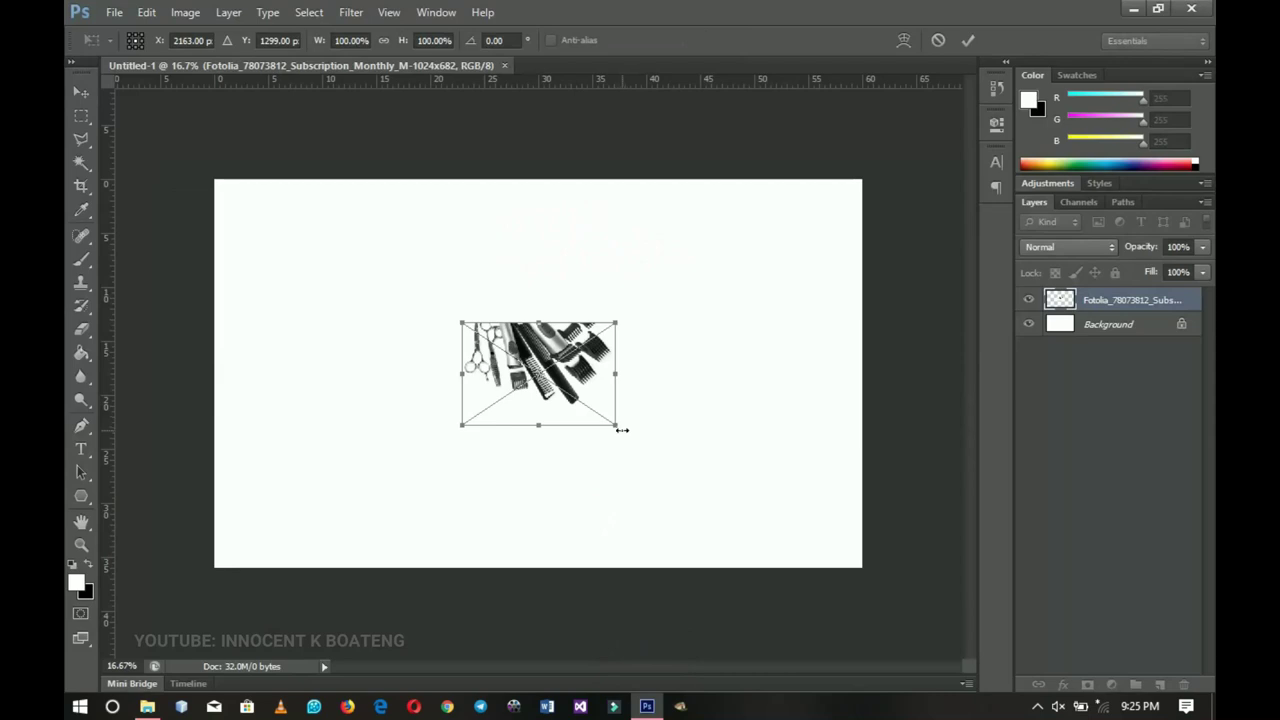
- Stretch the tools photo over the whole canvas, rasterize it, and fade it to 10% opacity
left_click_drag(622, 429, 850, 598)
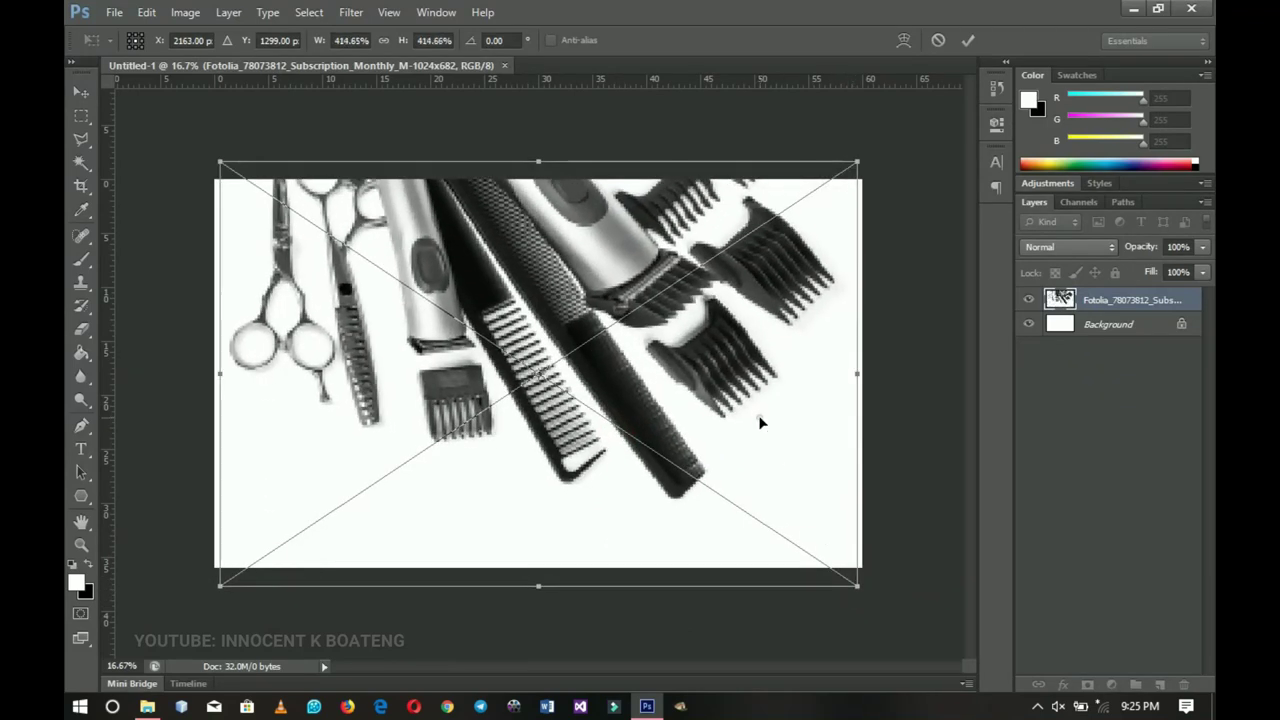
key("Return")
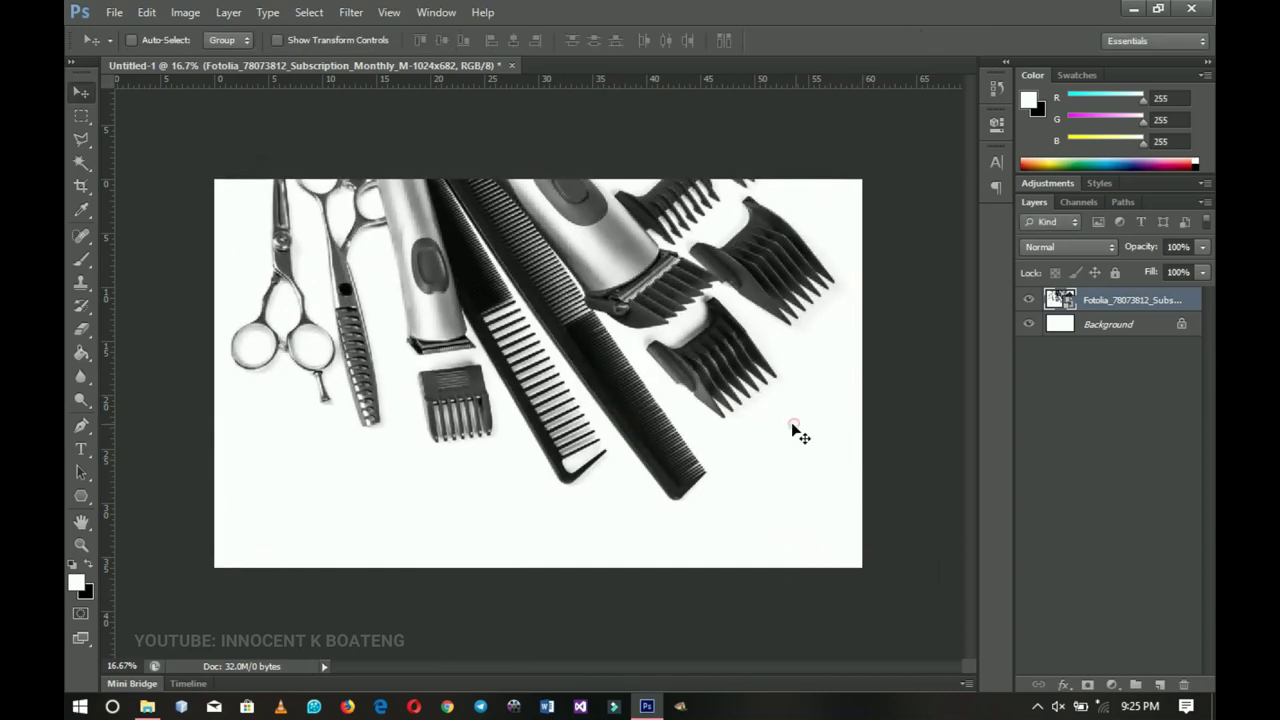
right_click(1117, 303)
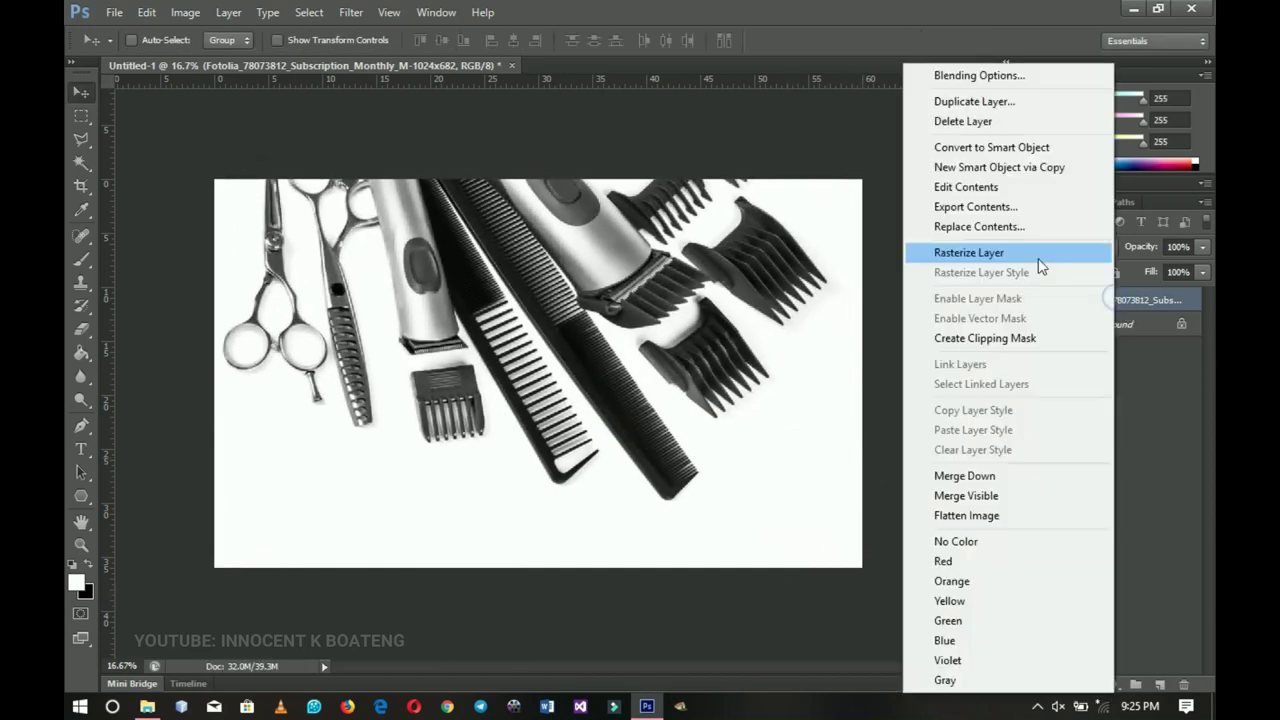
left_click(1040, 253)
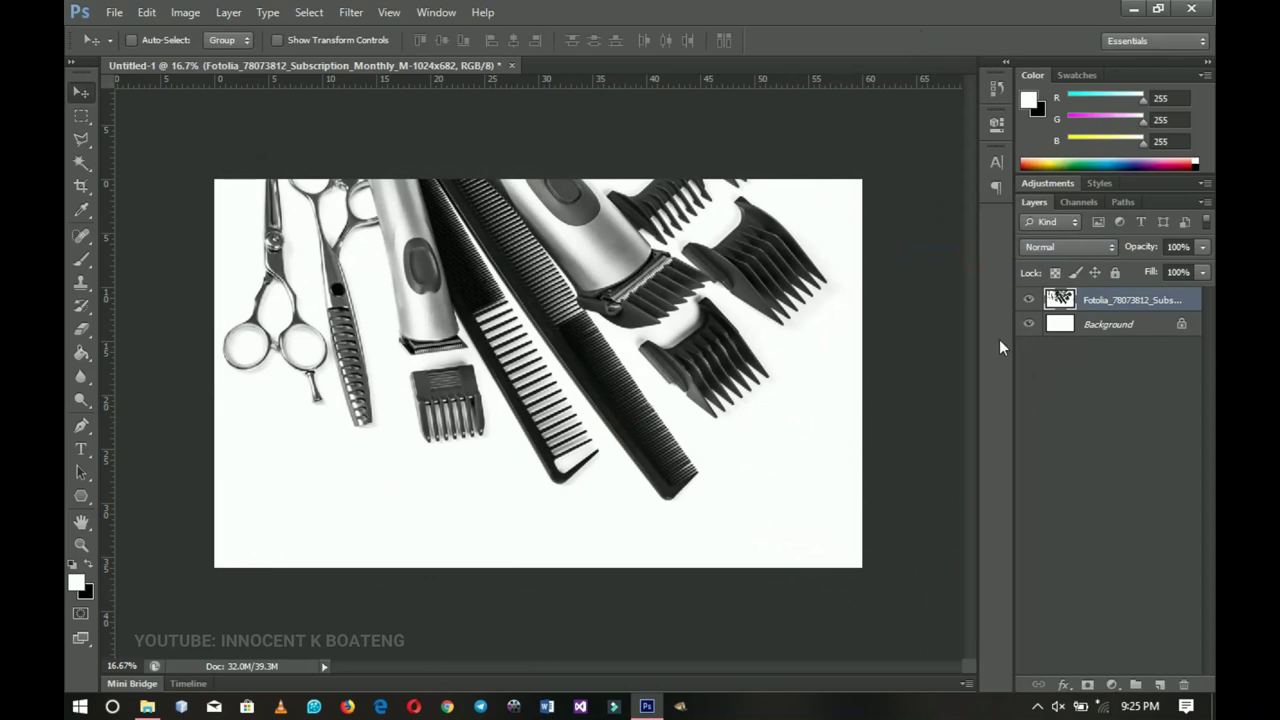
key("1")
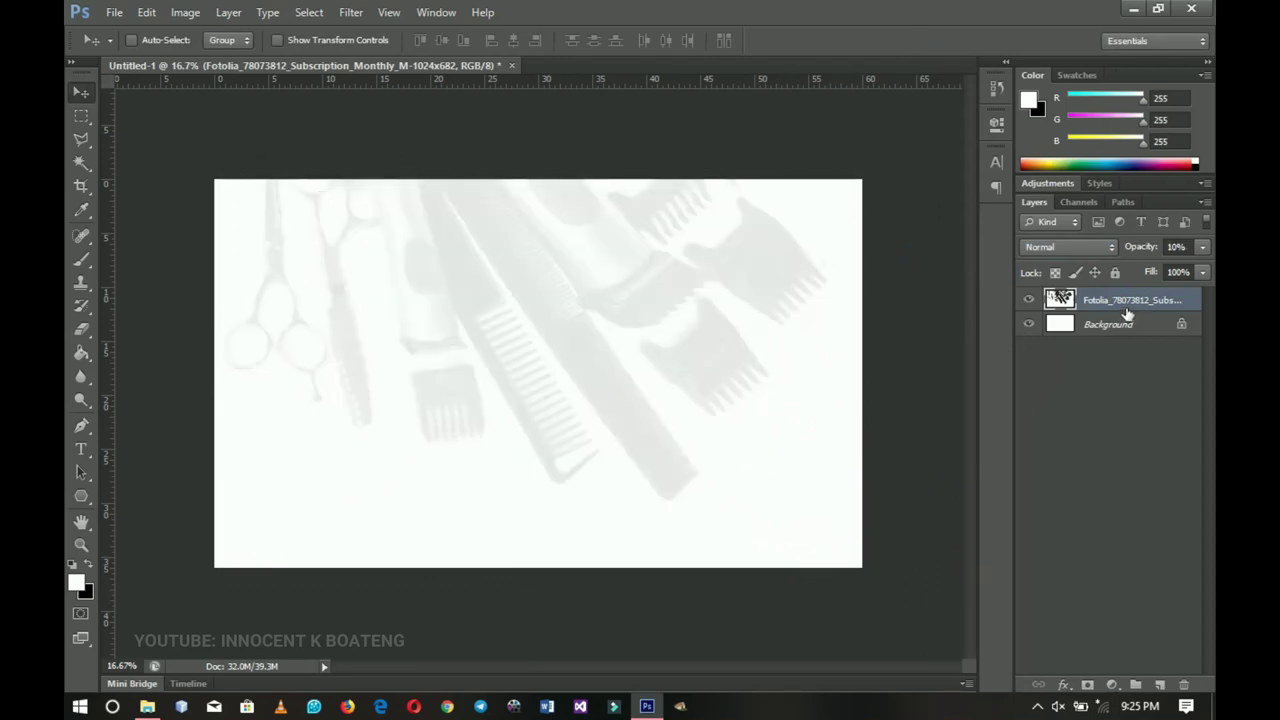
left_click_drag(1162, 252, 1157, 252)
- Draw a wide rectangle across the bottom of the flyer
left_click(81, 496)
left_click(125, 496)
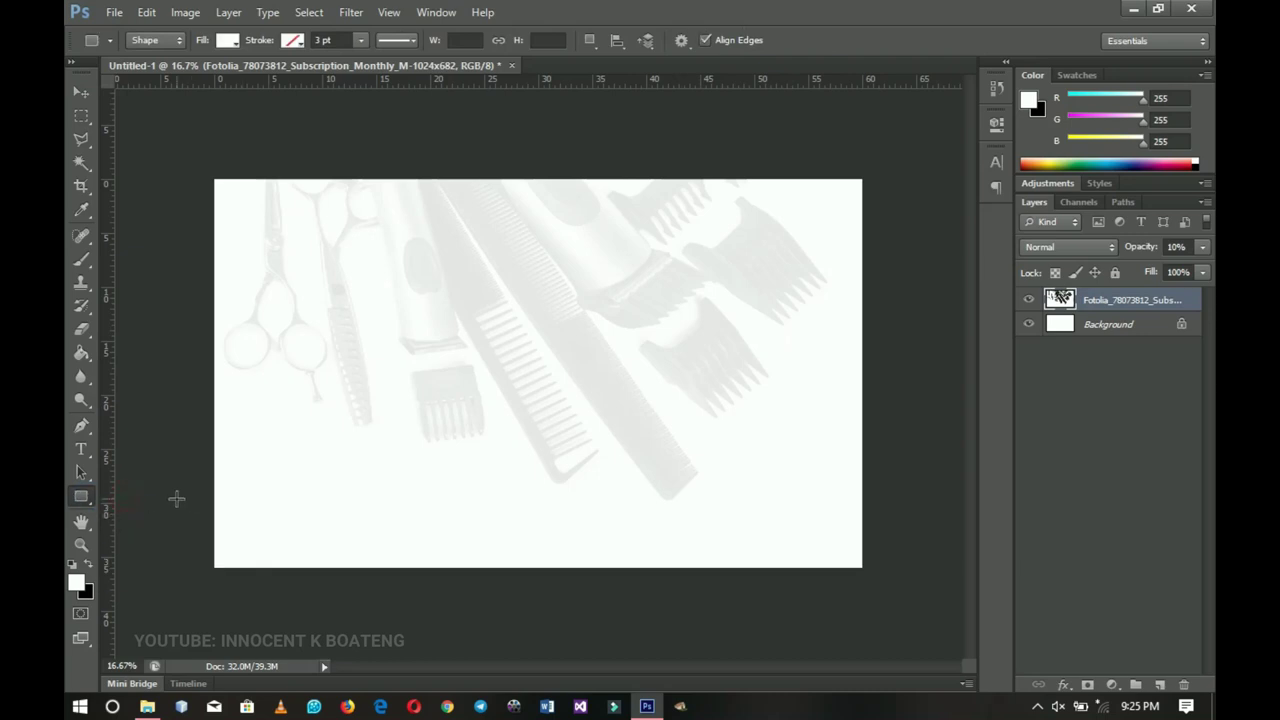
left_click_drag(176, 498, 920, 623)
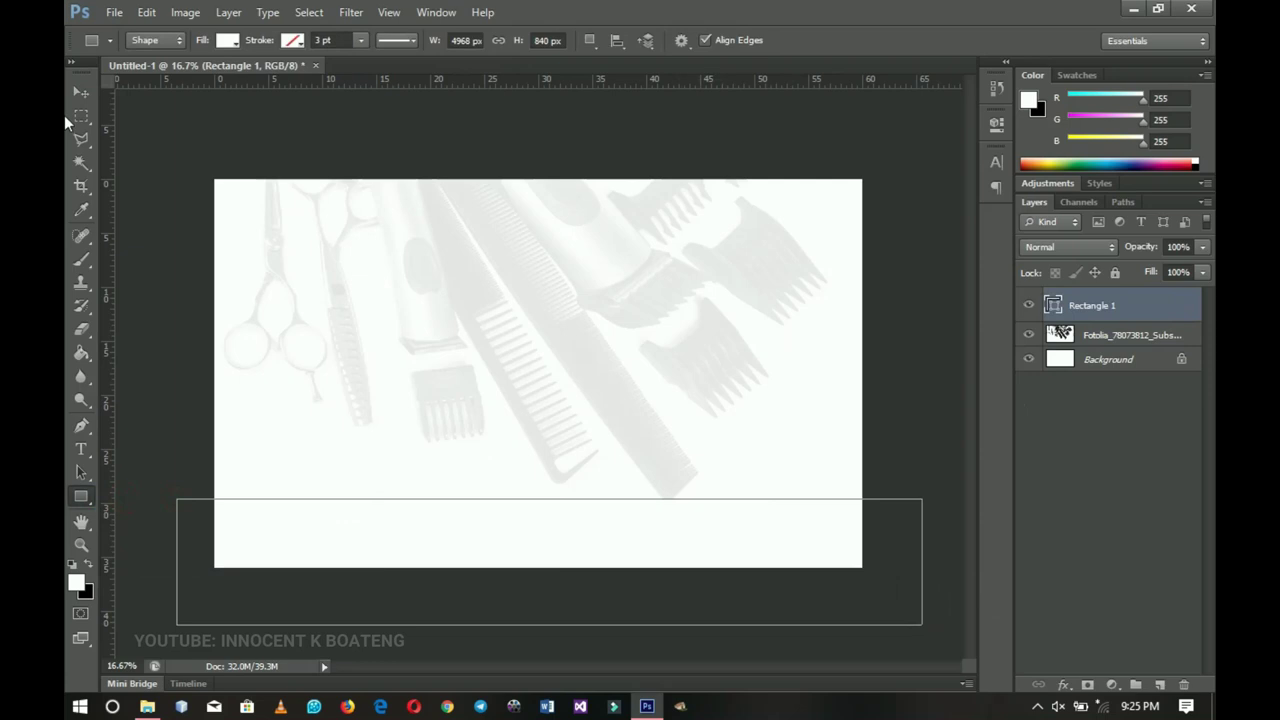
left_click(81, 92)
left_click_drag(600, 389, 605, 408)
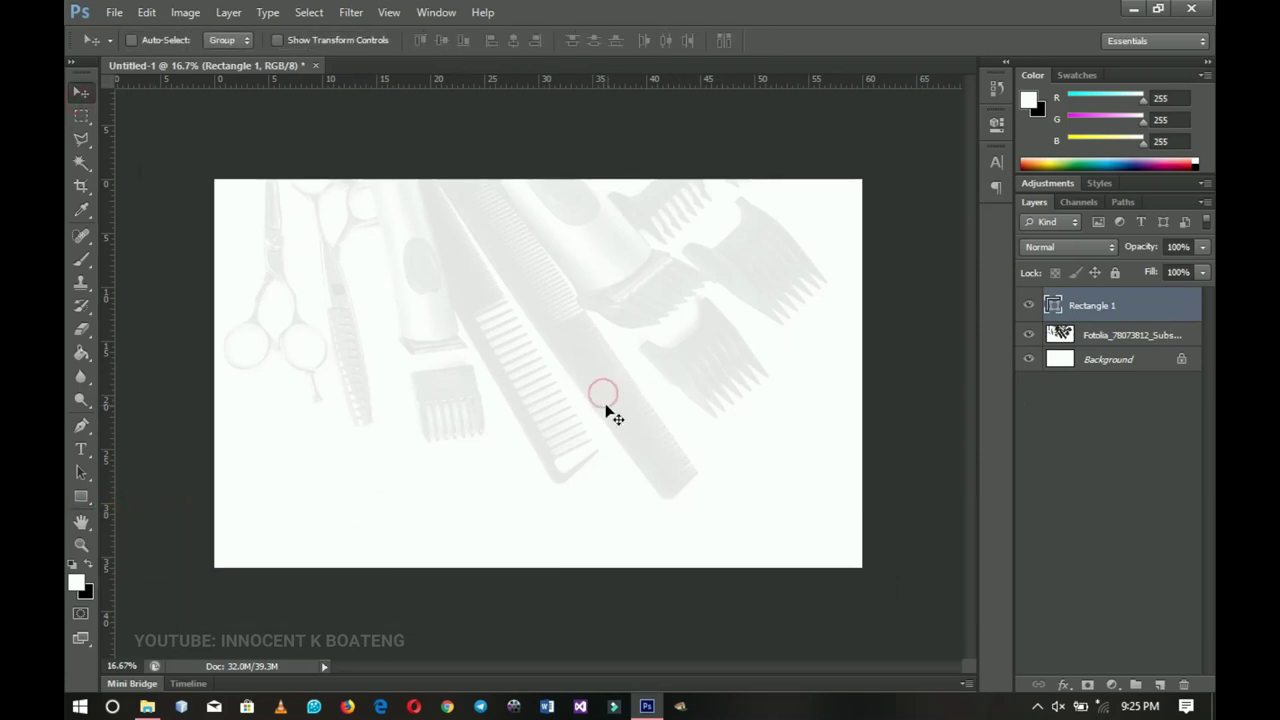
- Give Rectangle 1 a purple preset Gradient Overlay angled at 73°
right_click(1102, 316)
key("Escape")
left_click(780, 307)
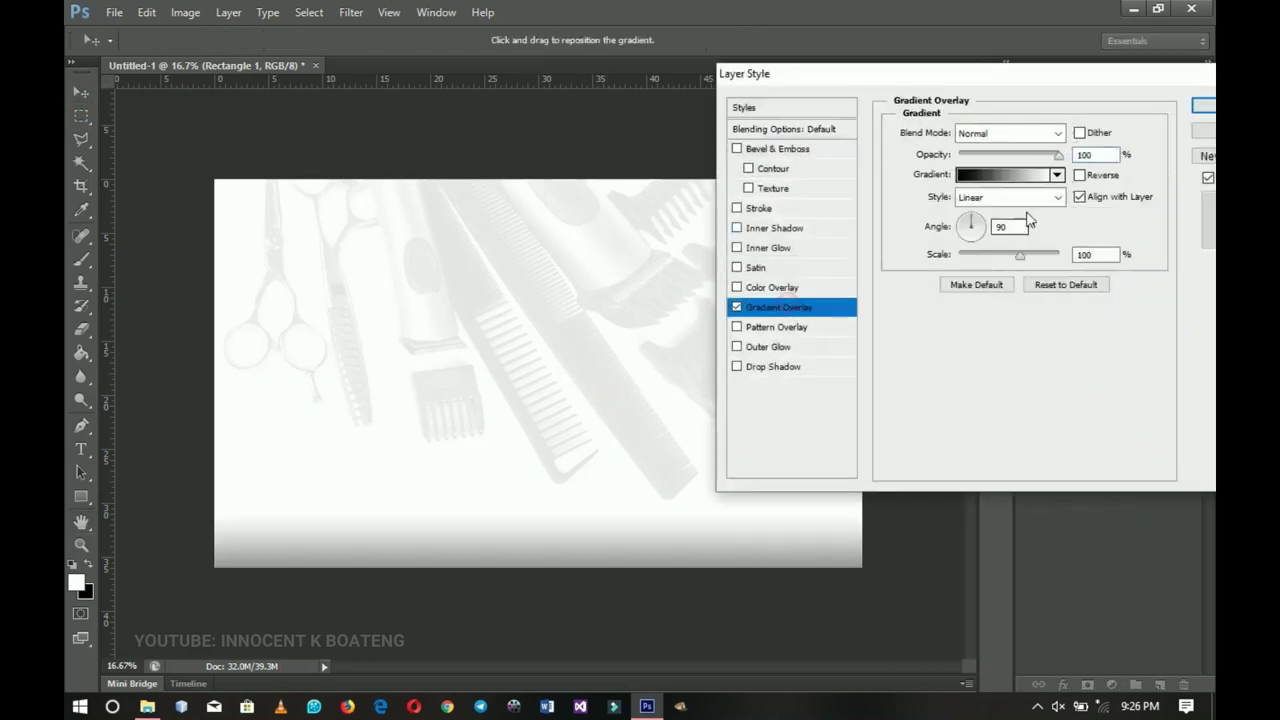
left_click(1005, 175)
left_click_drag(1045, 195, 1036, 280)
left_click(932, 247)
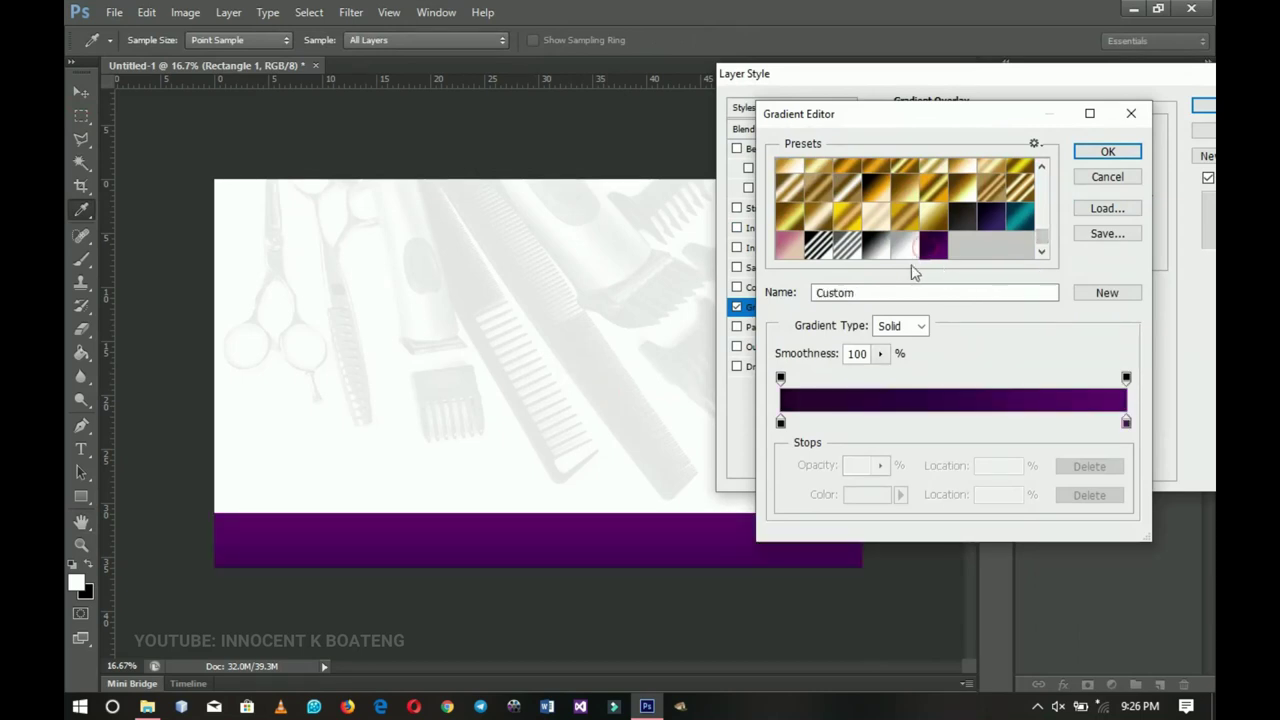
left_click(1107, 152)
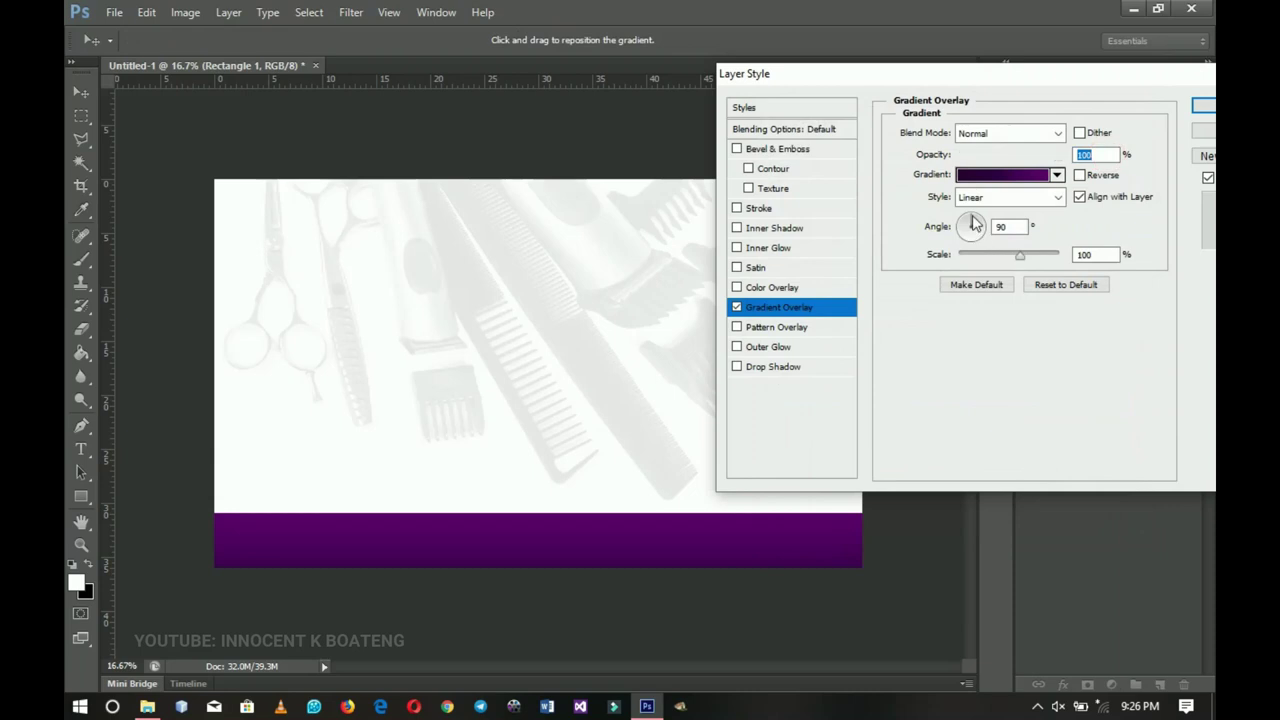
left_click_drag(975, 224, 974, 220)
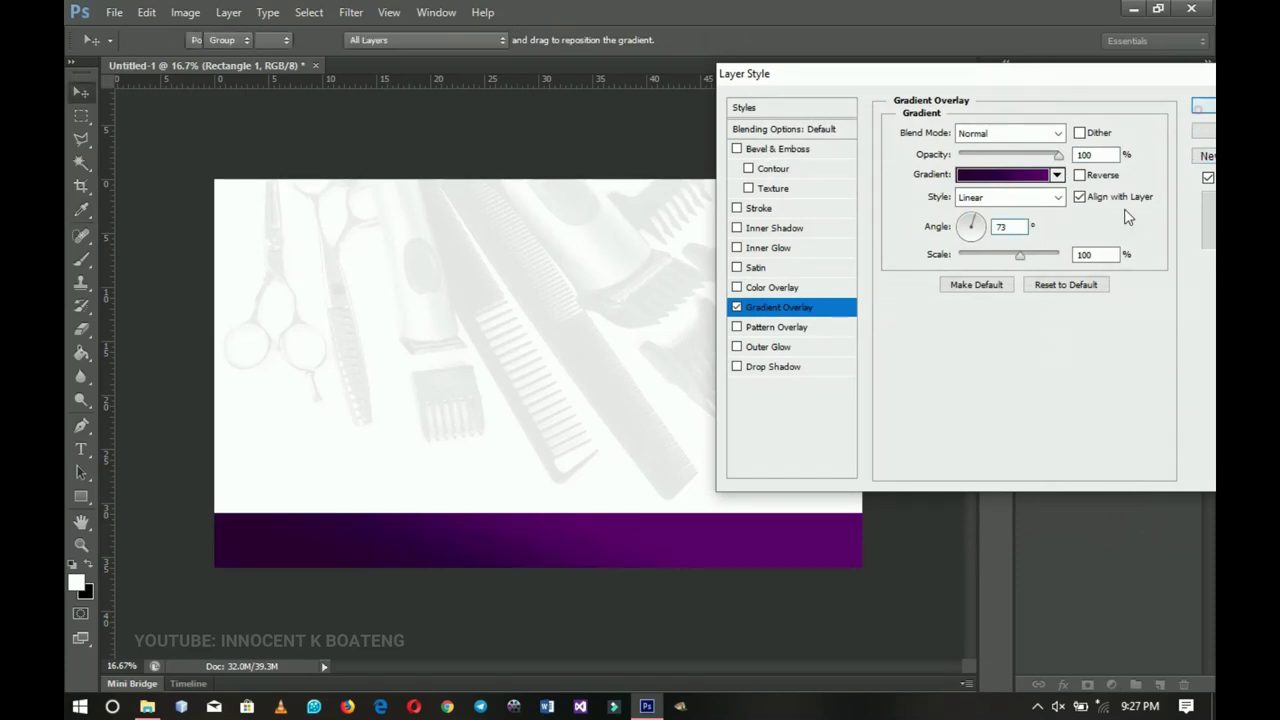
left_click(1201, 108)
left_click(1196, 307)
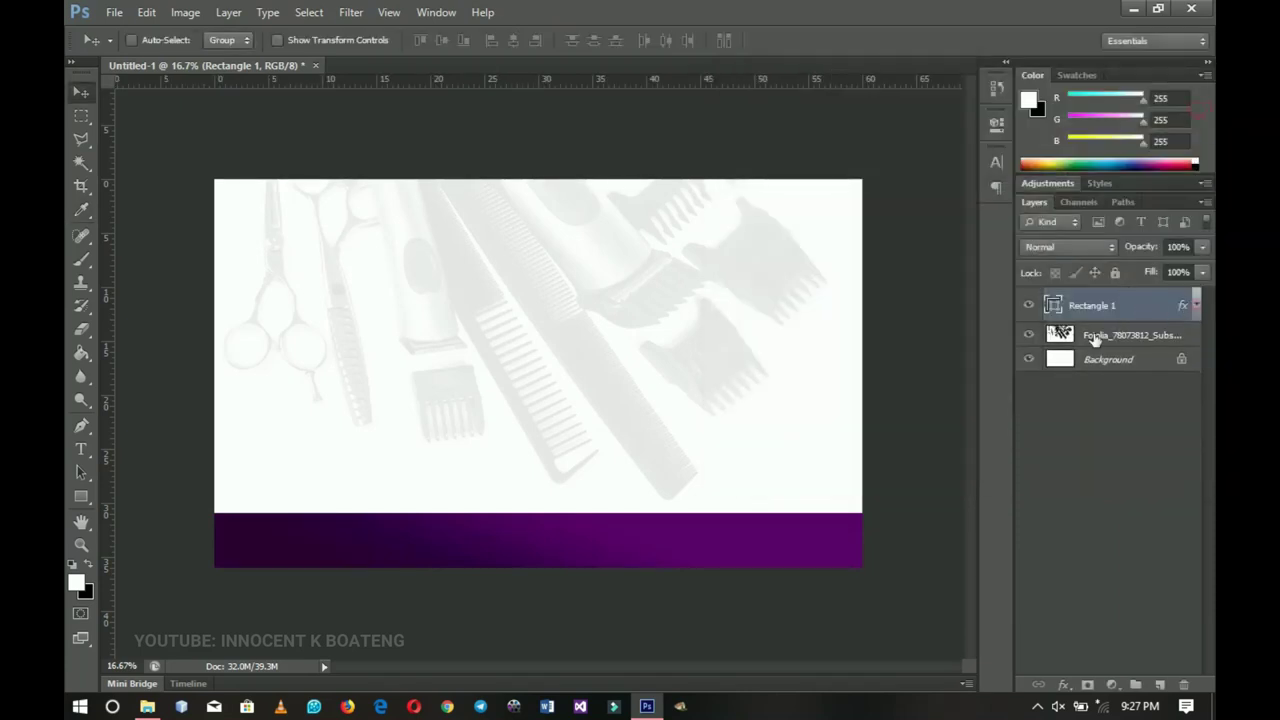
left_click_drag(352, 496, 352, 499)
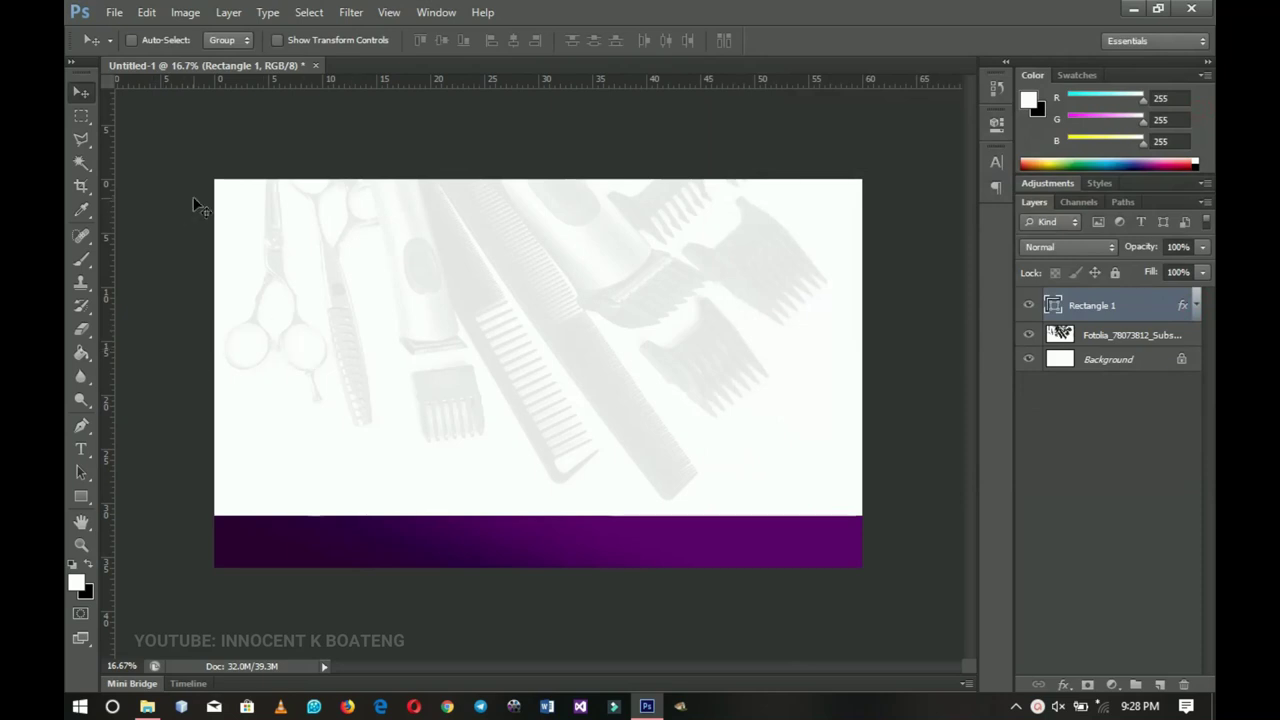
- Draw a circle on the bar's right side and fill it with the bar's purple #59016e
left_click(1160, 685)
left_click(81, 497)
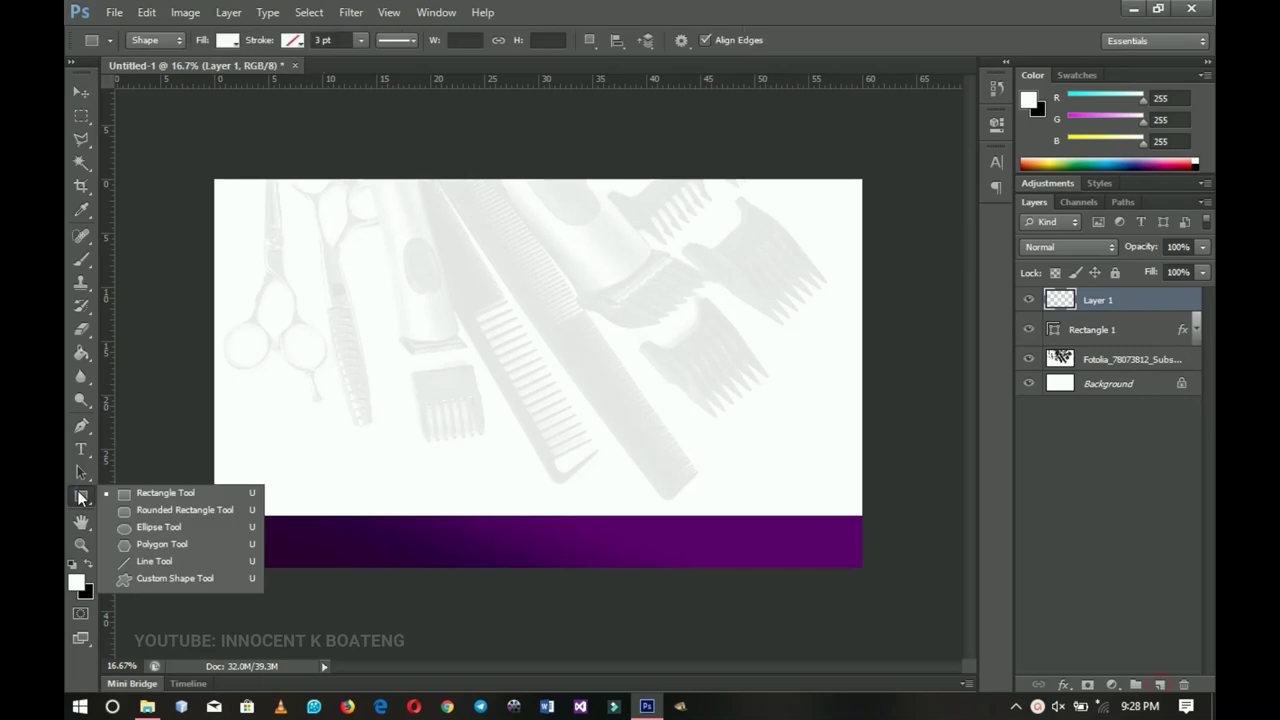
left_click(155, 527)
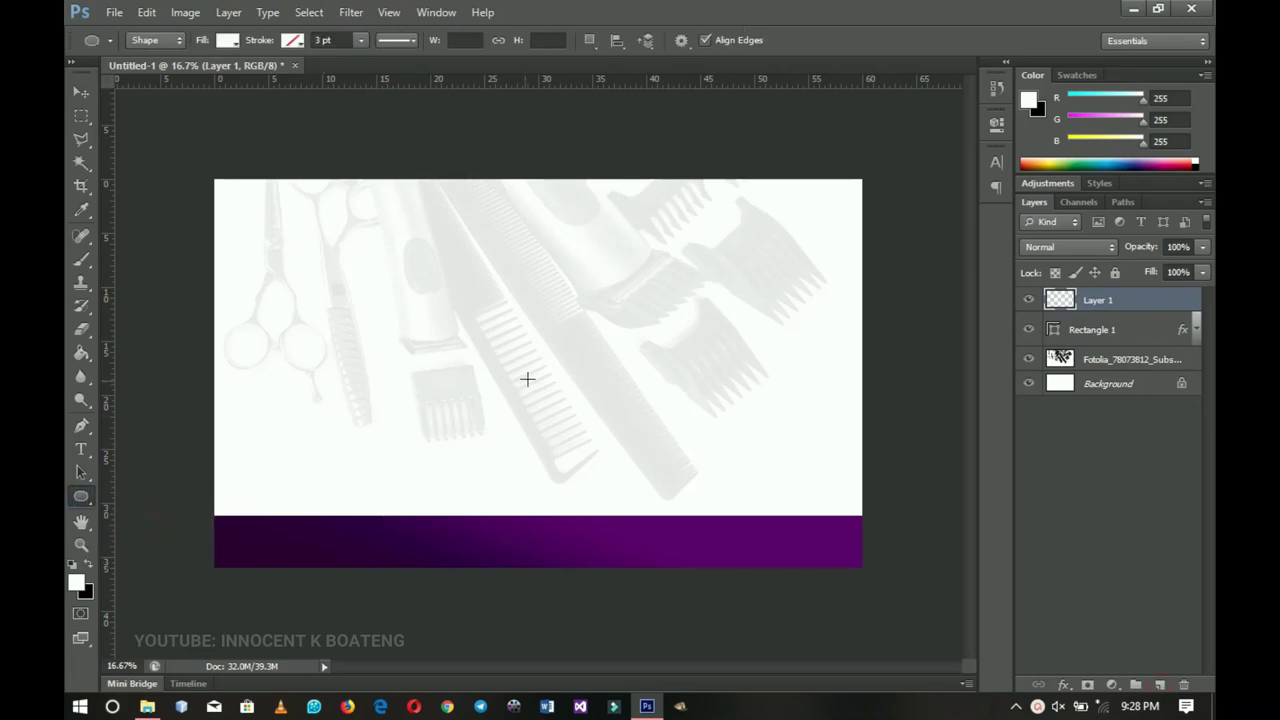
left_click_drag(560, 345, 792, 557)
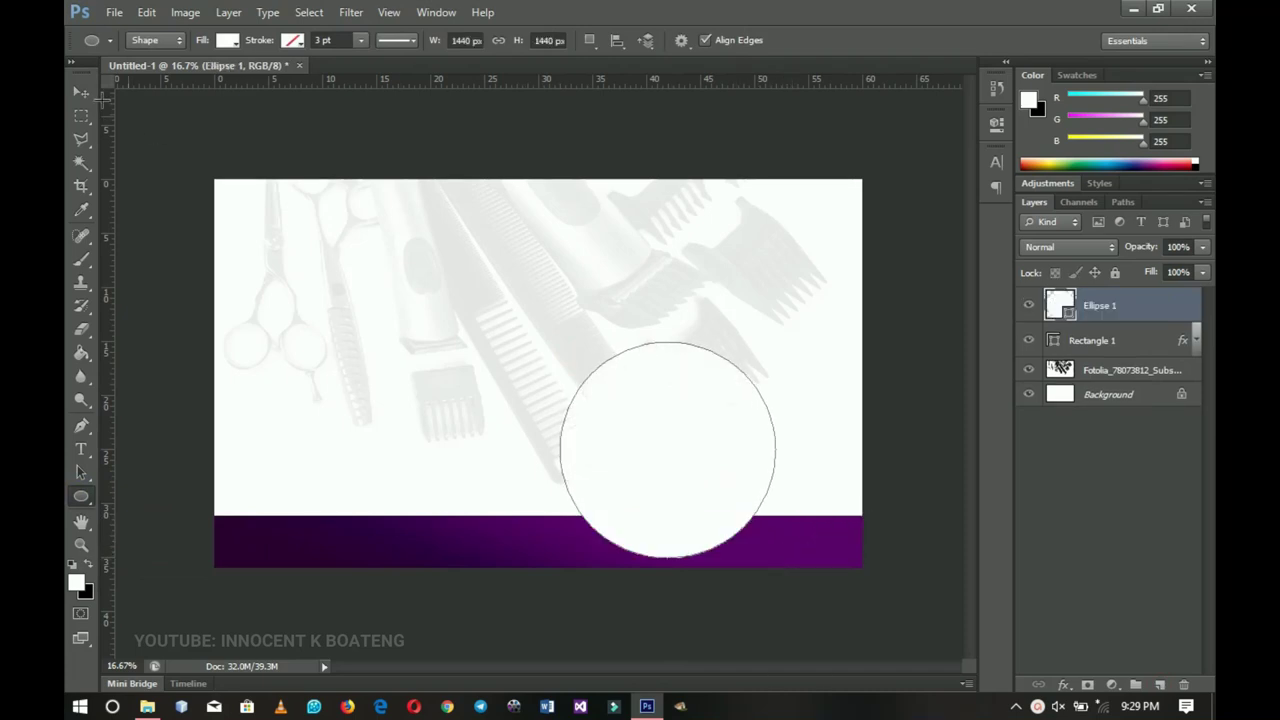
left_click(84, 96)
left_click_drag(771, 484, 829, 449)
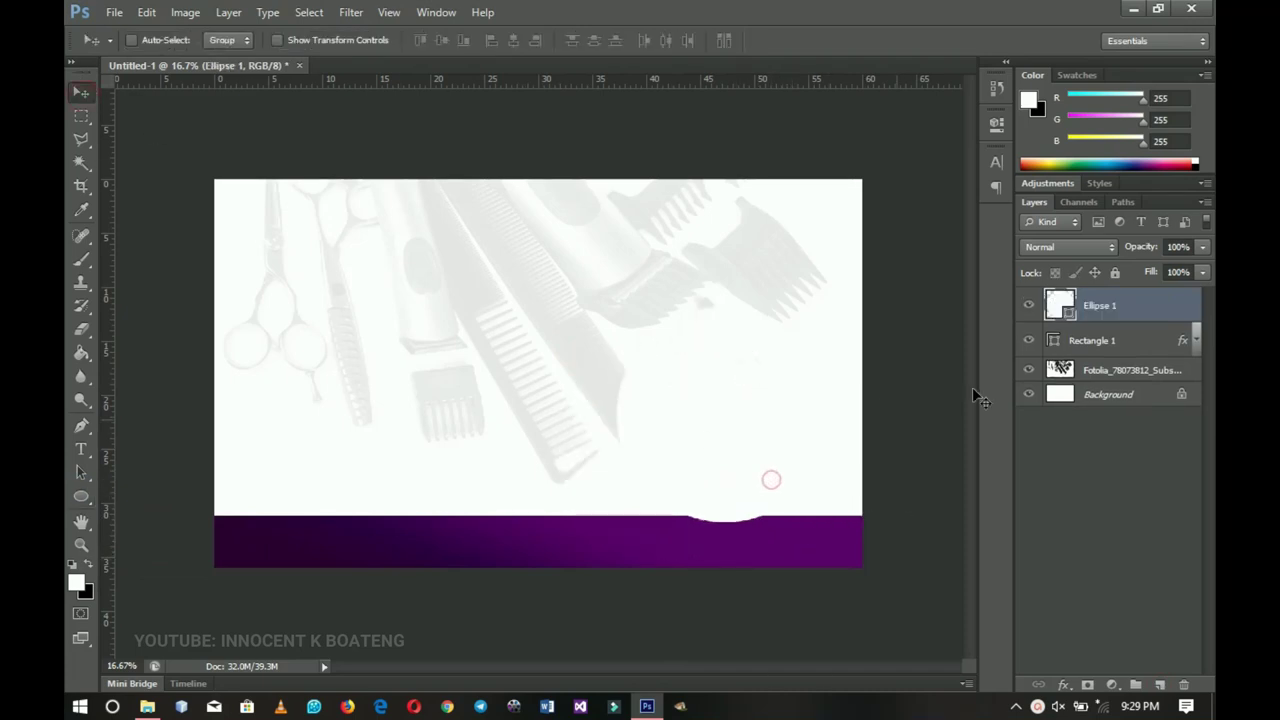
double_click(1069, 313)
left_click(790, 540)
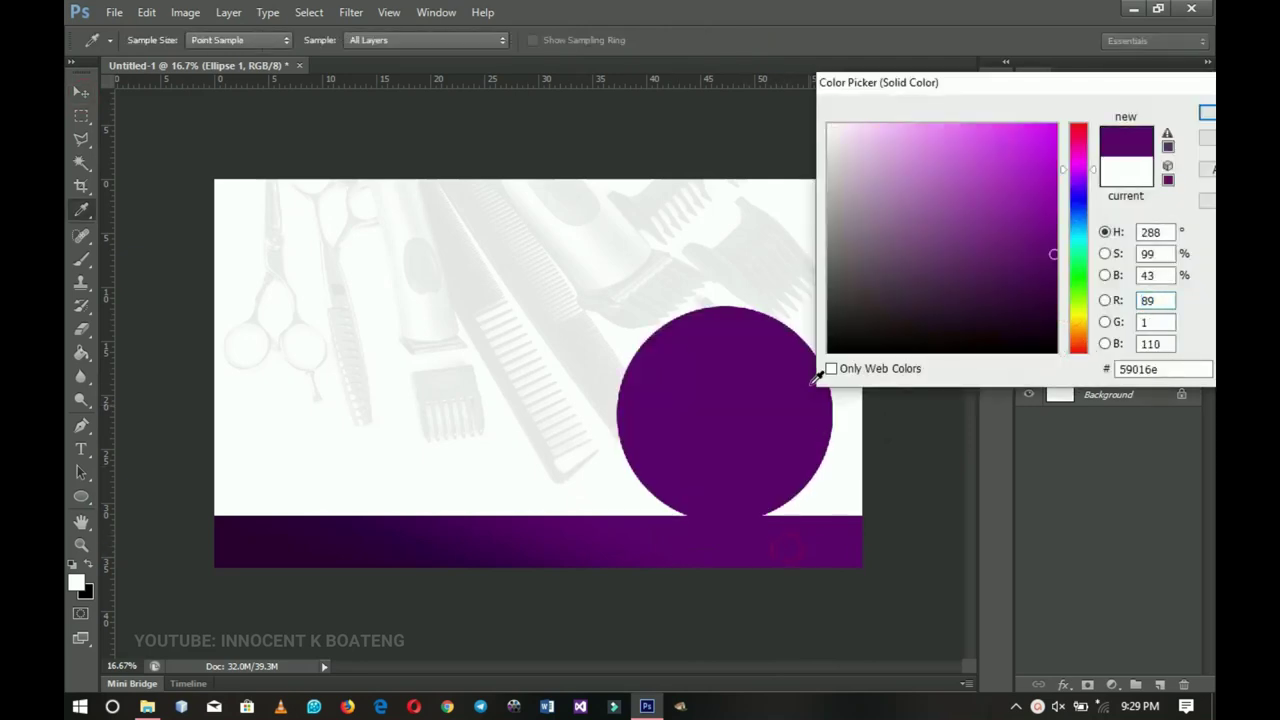
left_click(1207, 118)
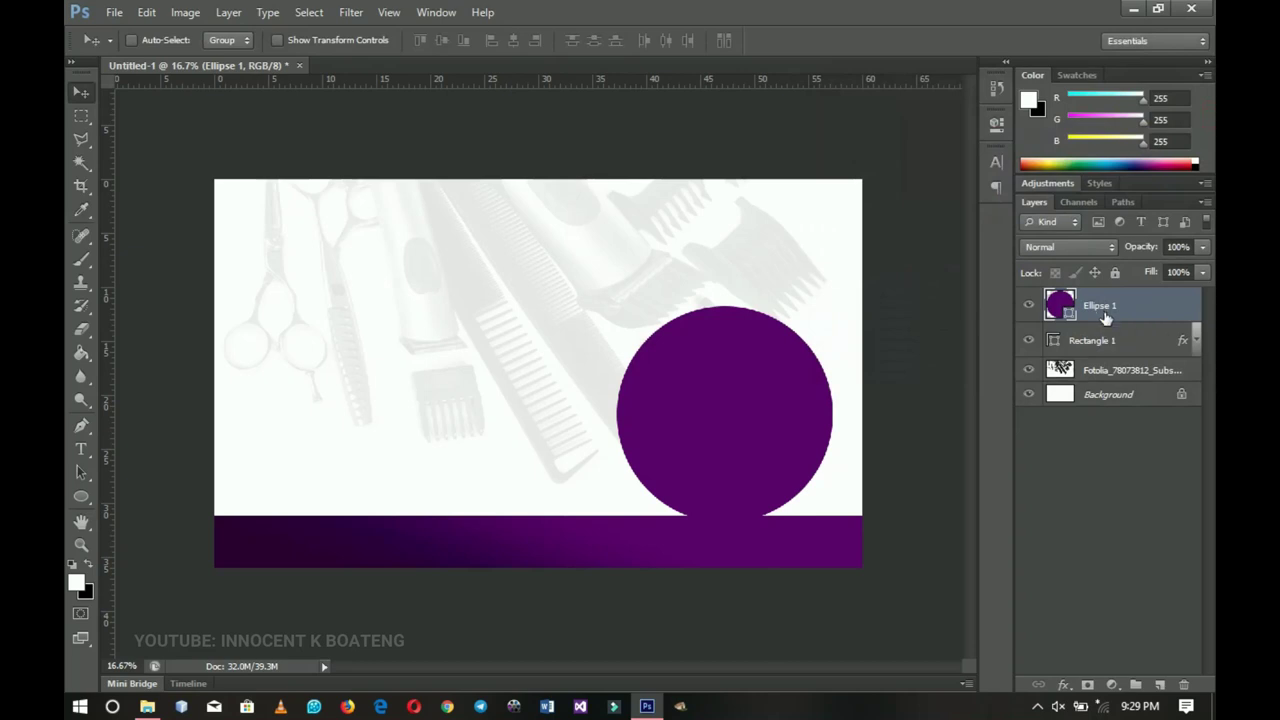
- Duplicate the circle, fill the copy white, and shrink it to about 96%
key("ctrl+j")
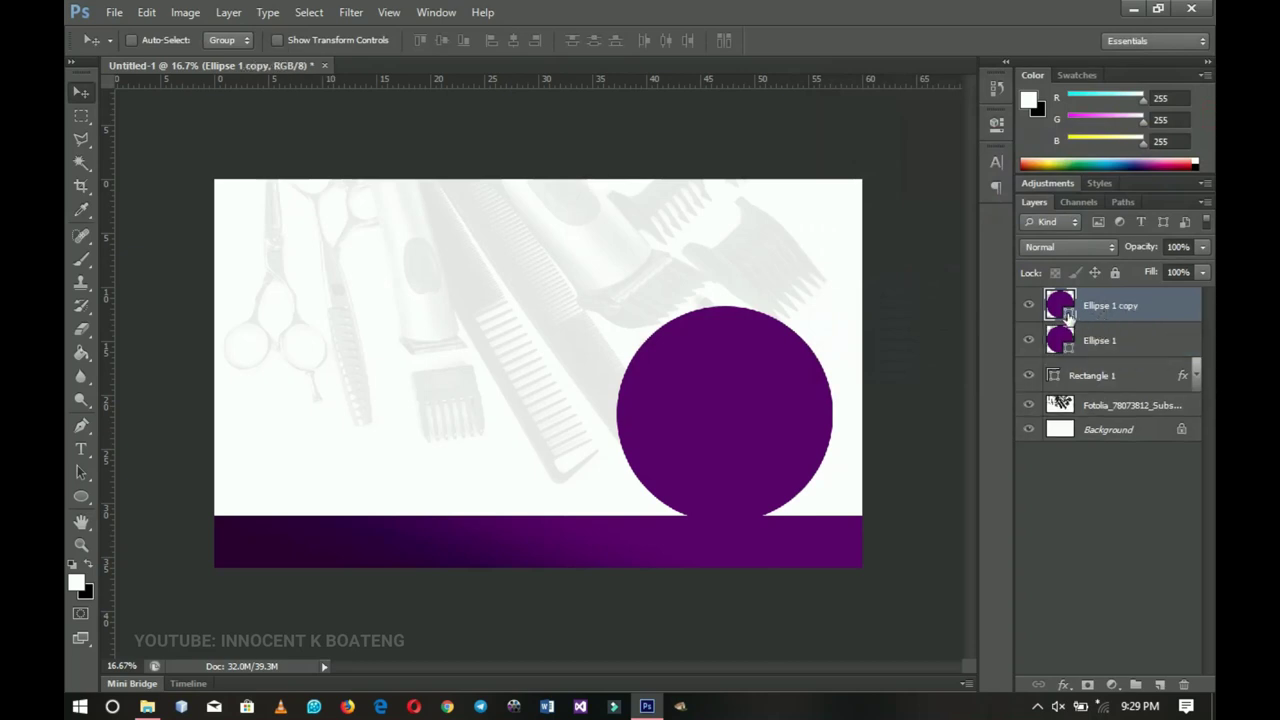
double_click(1062, 308)
left_click_drag(886, 217, 822, 89)
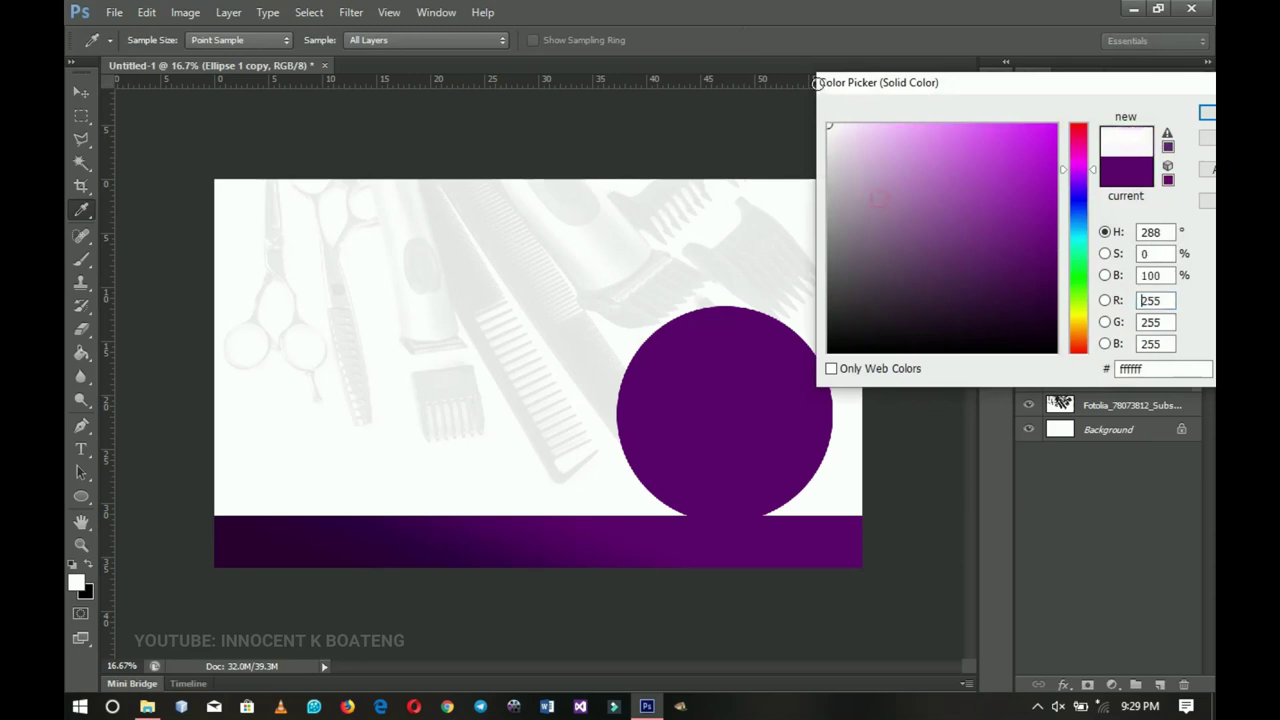
left_click(1207, 113)
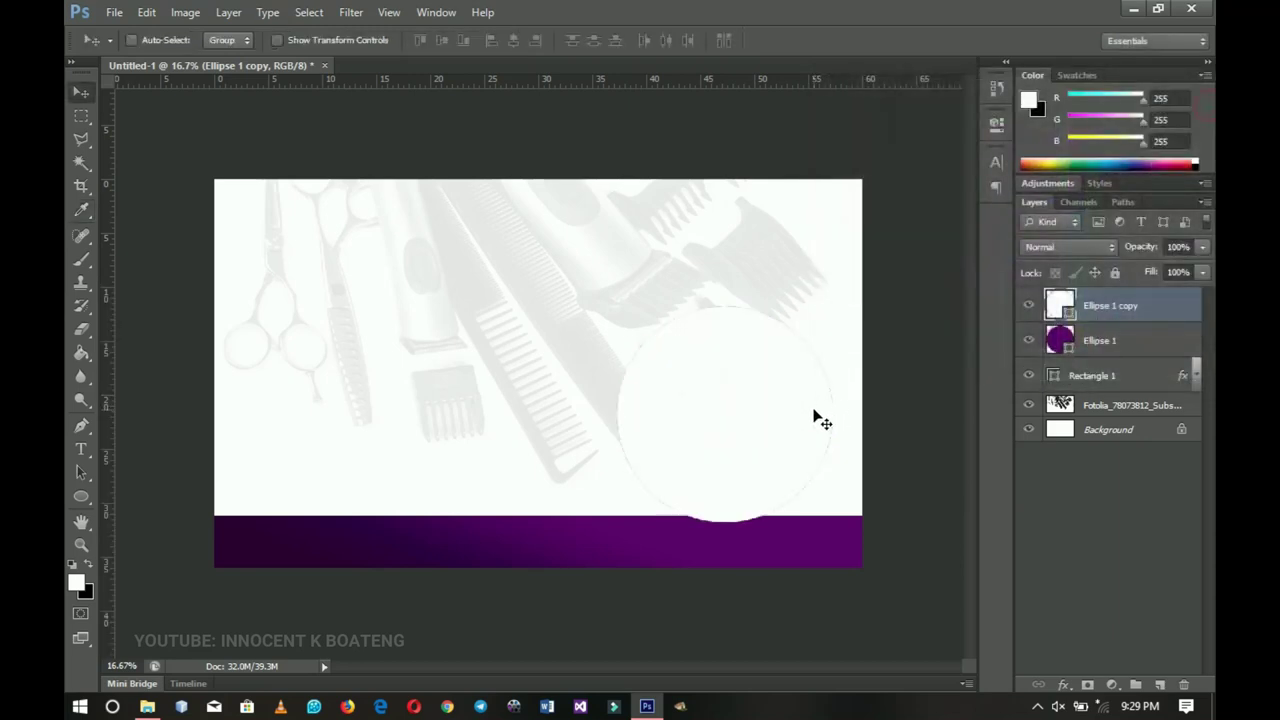
key("ctrl+t")
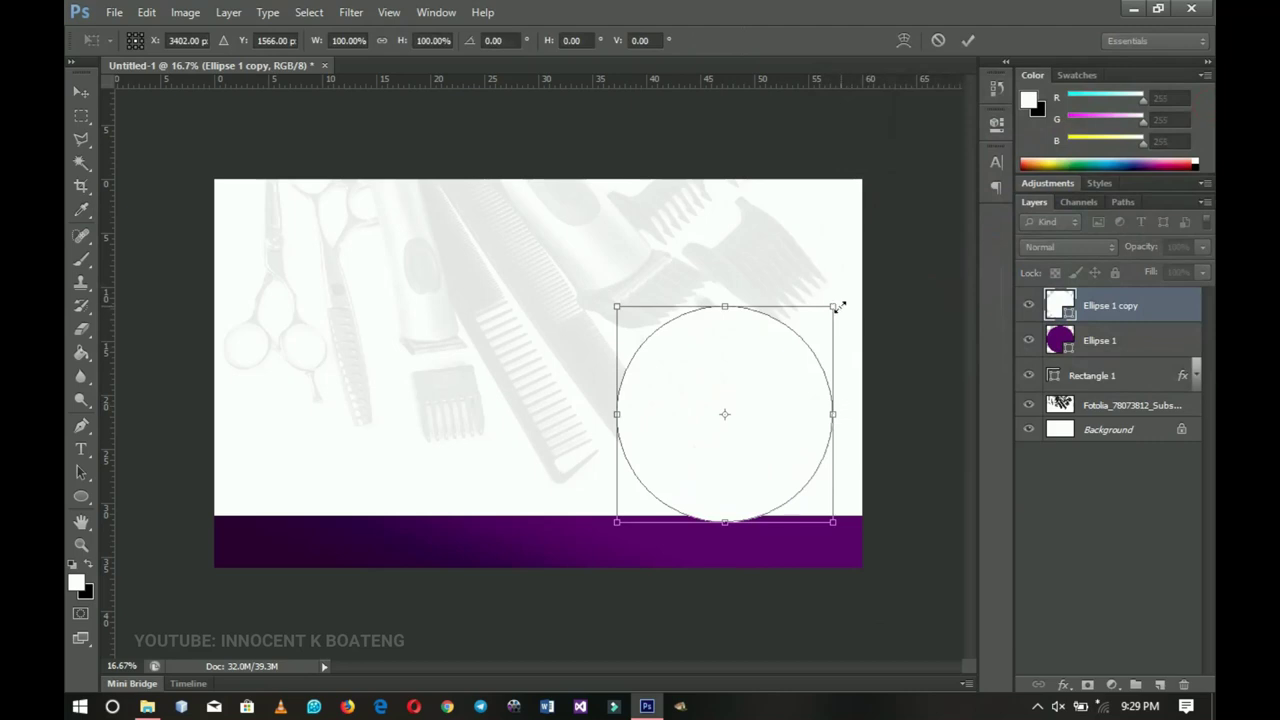
left_click_drag(838, 306, 829, 308)
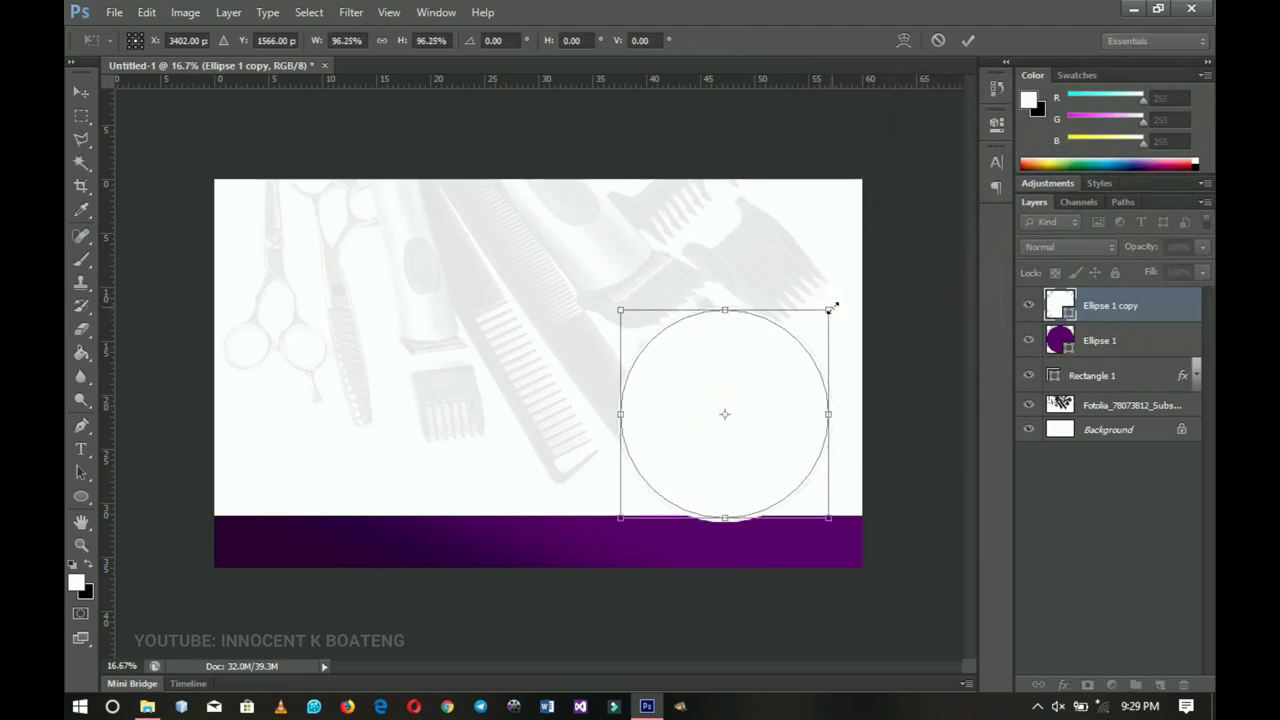
key("Return")
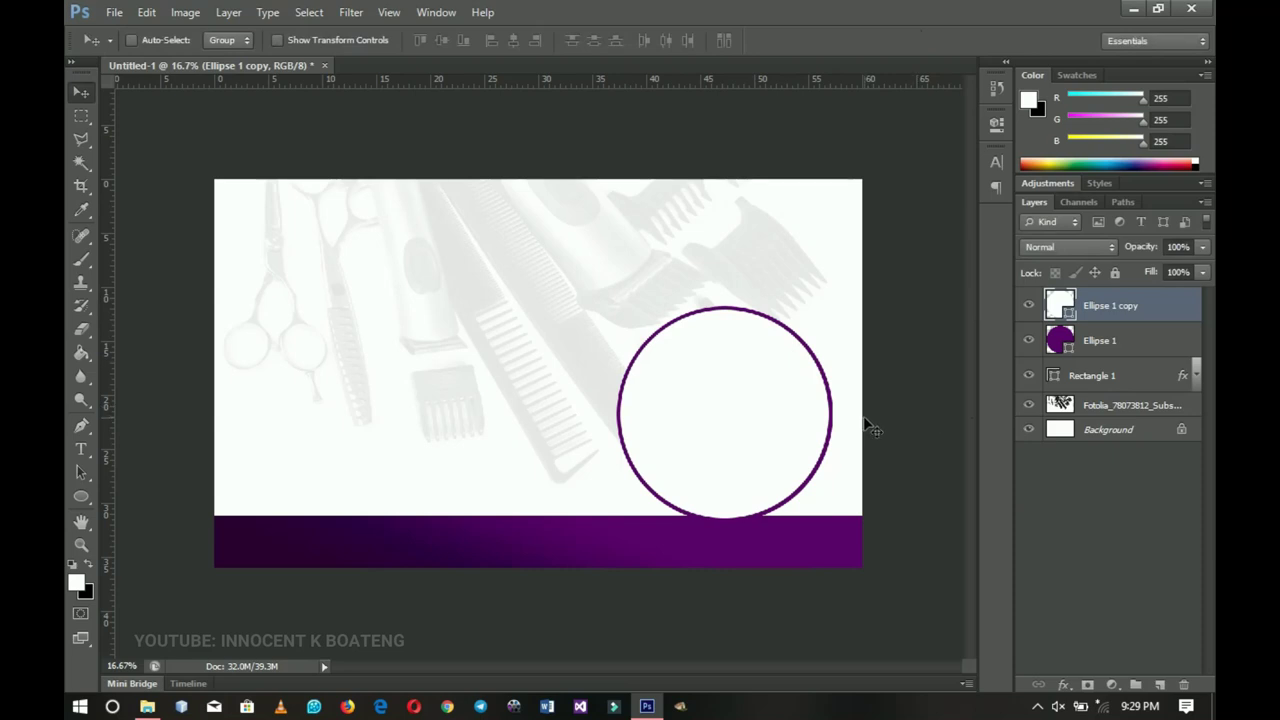
- Recolour the original circle a darker purple sampled from the bar to form the ring
double_click(1066, 346)
left_click(285, 540)
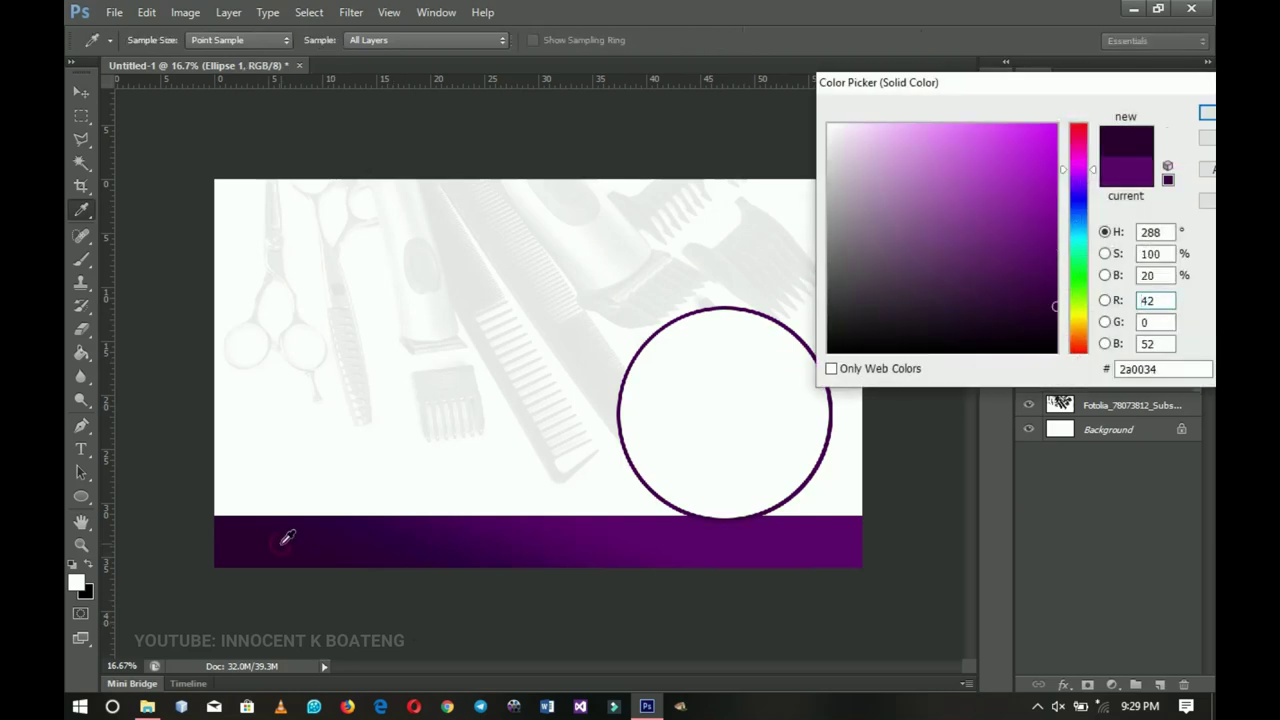
left_click(572, 546)
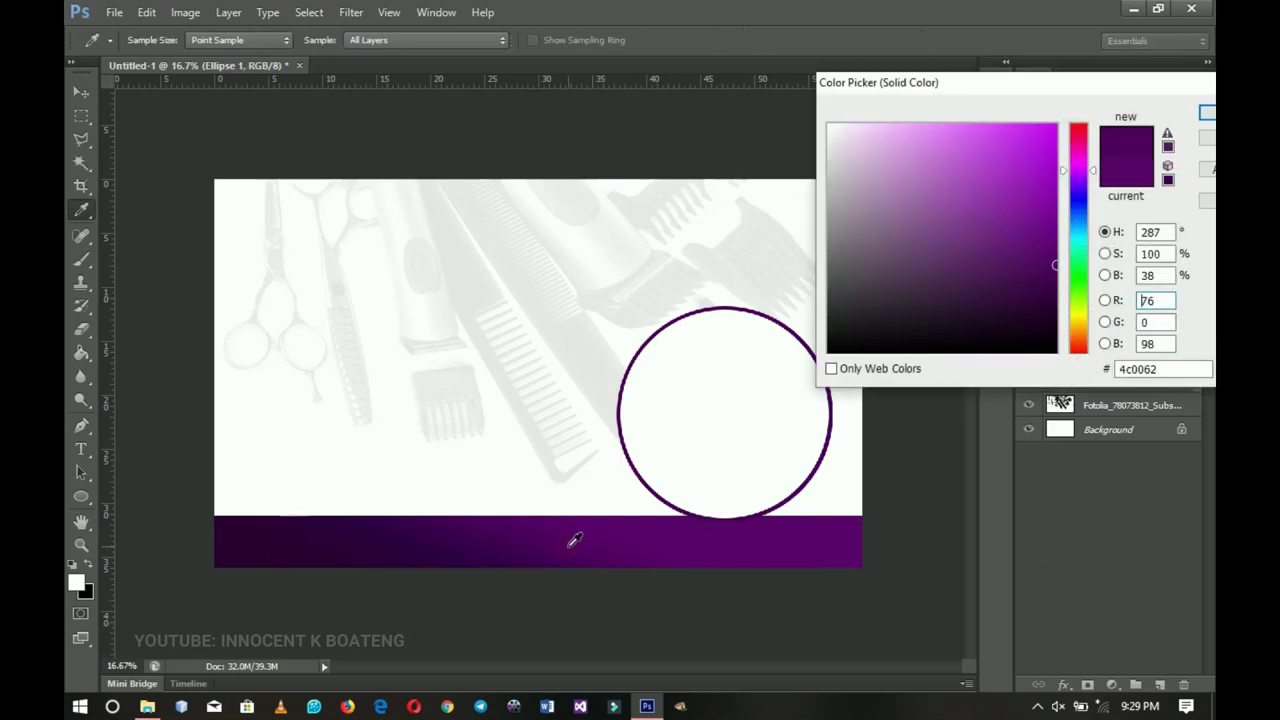
key("v")
key("Return")
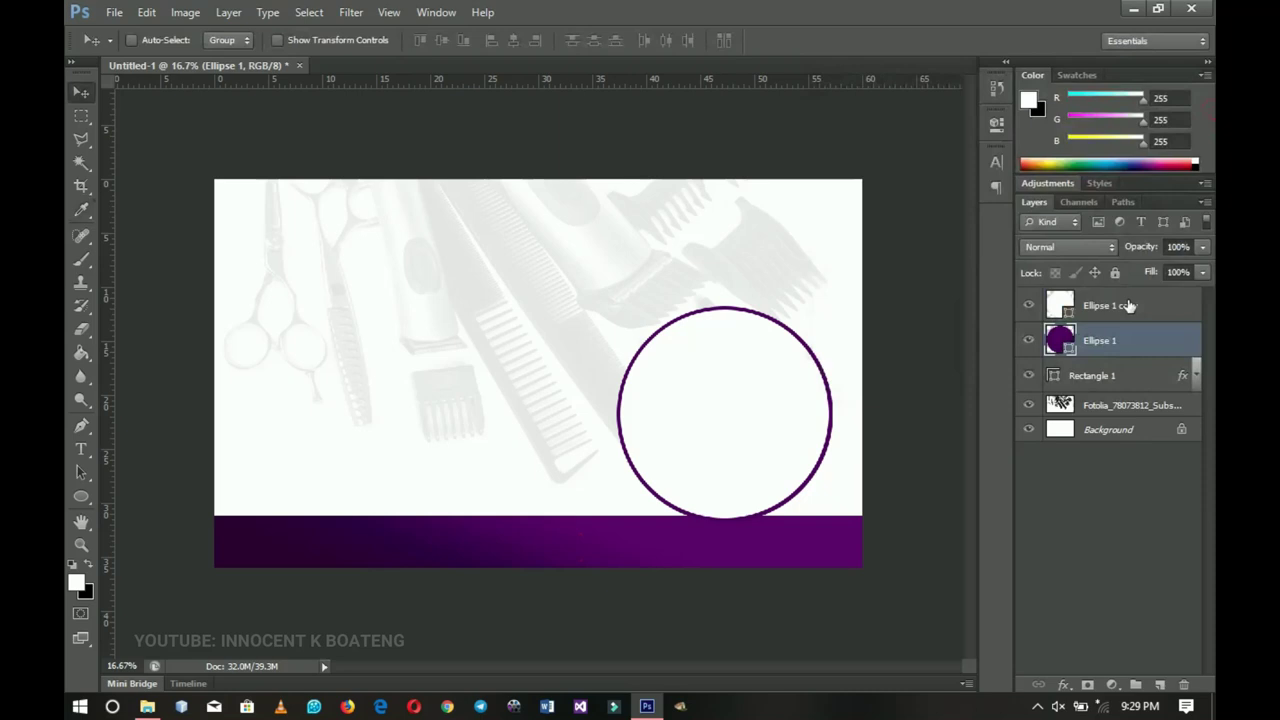
left_click(1128, 305, "shift")
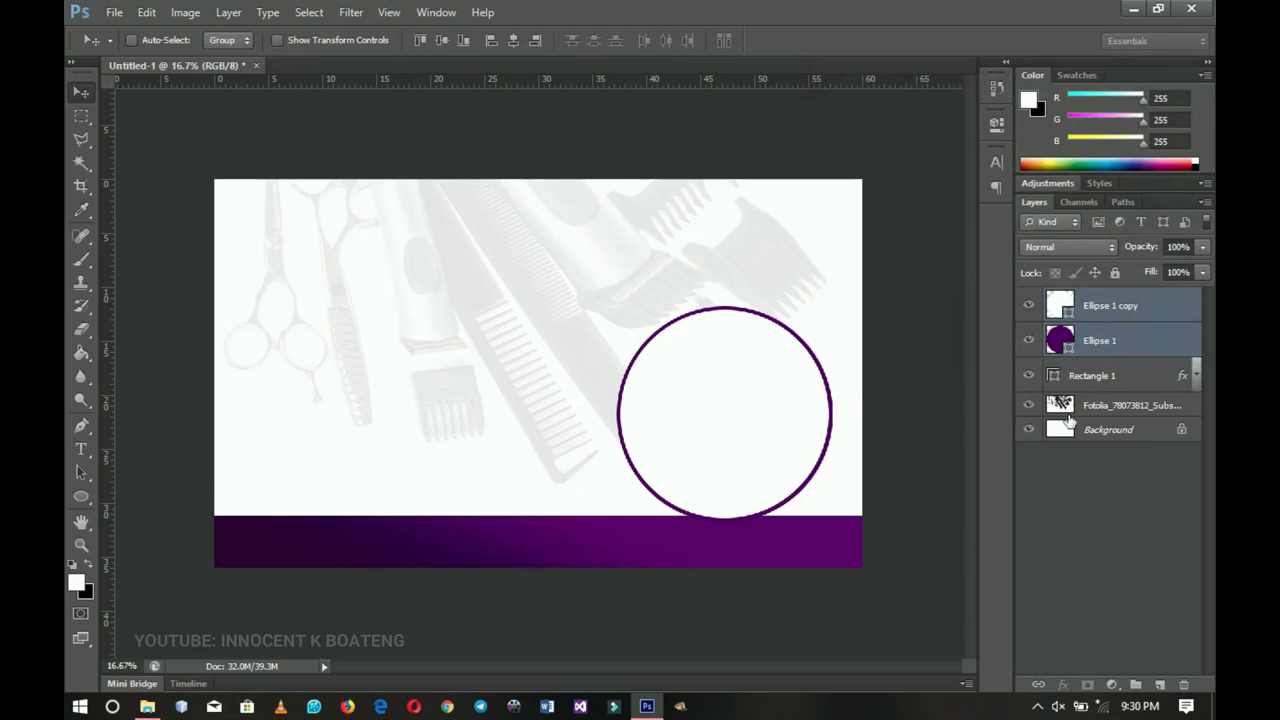
- Group the two circle layers, shrink the group slightly, and move it onto the bar
key("ctrl+g")
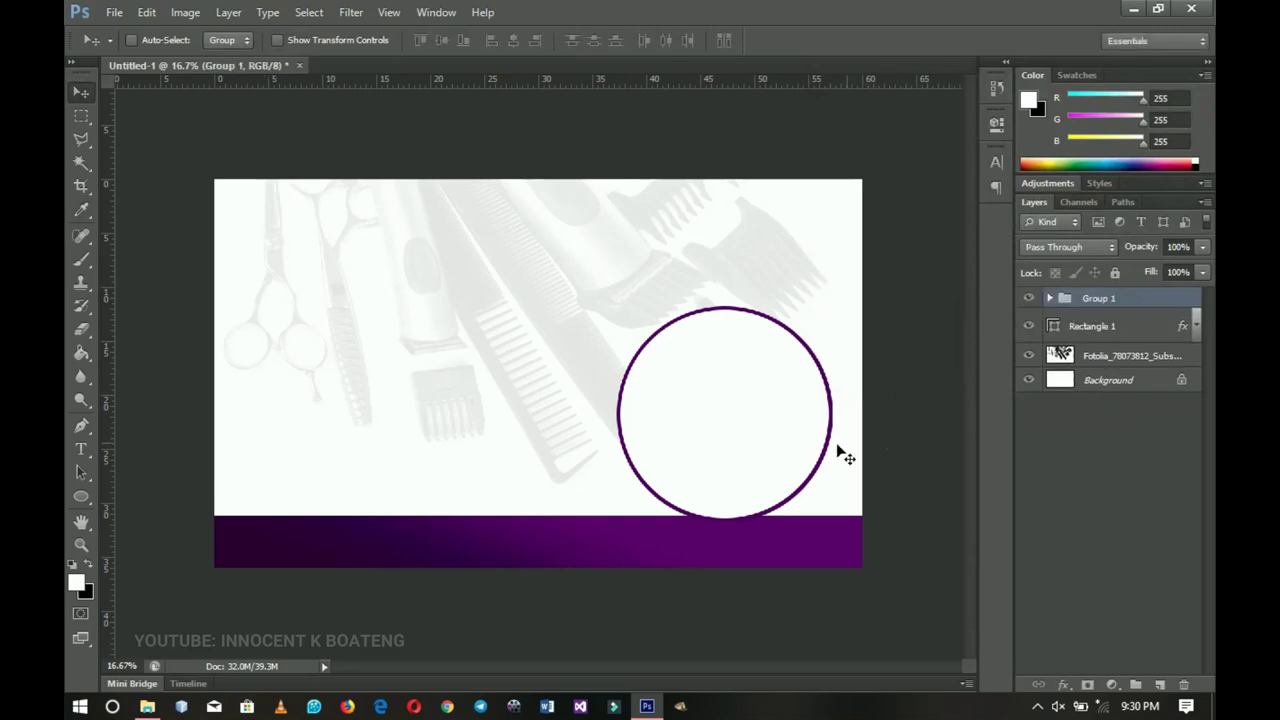
key("ctrl+t")
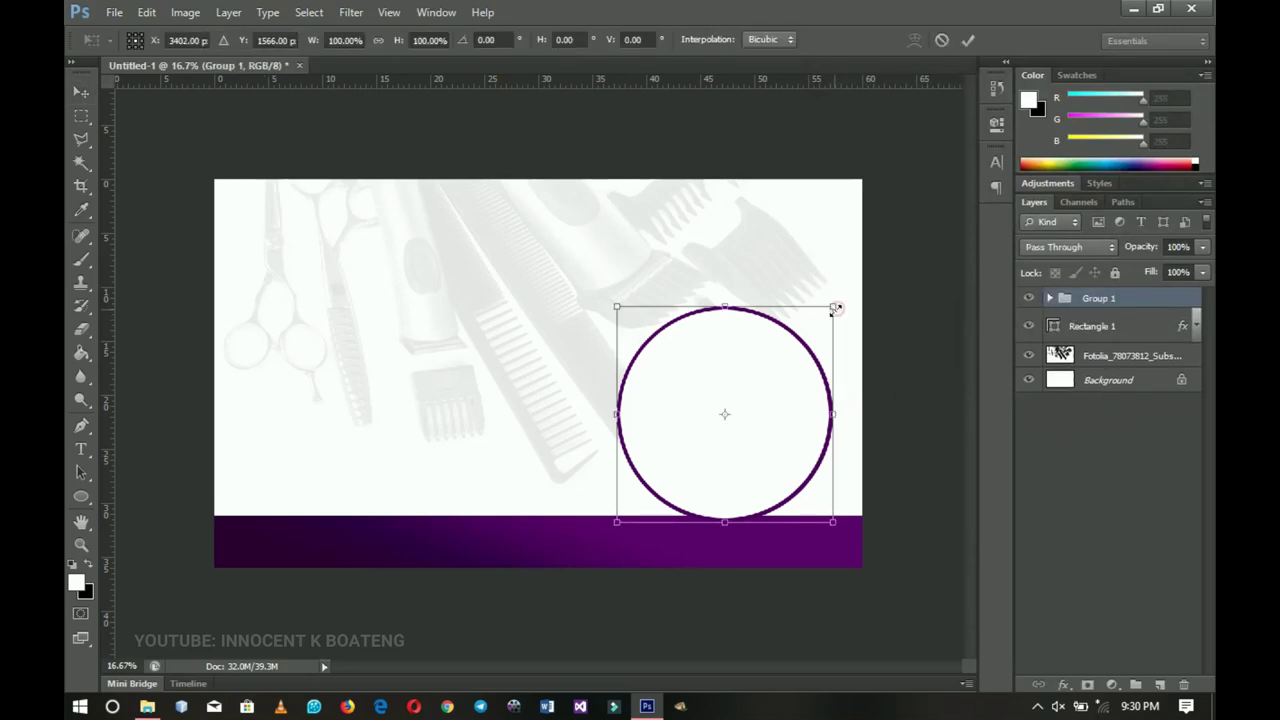
left_click_drag(835, 310, 826, 312)
double_click(789, 398)
left_click_drag(790, 400, 766, 438)
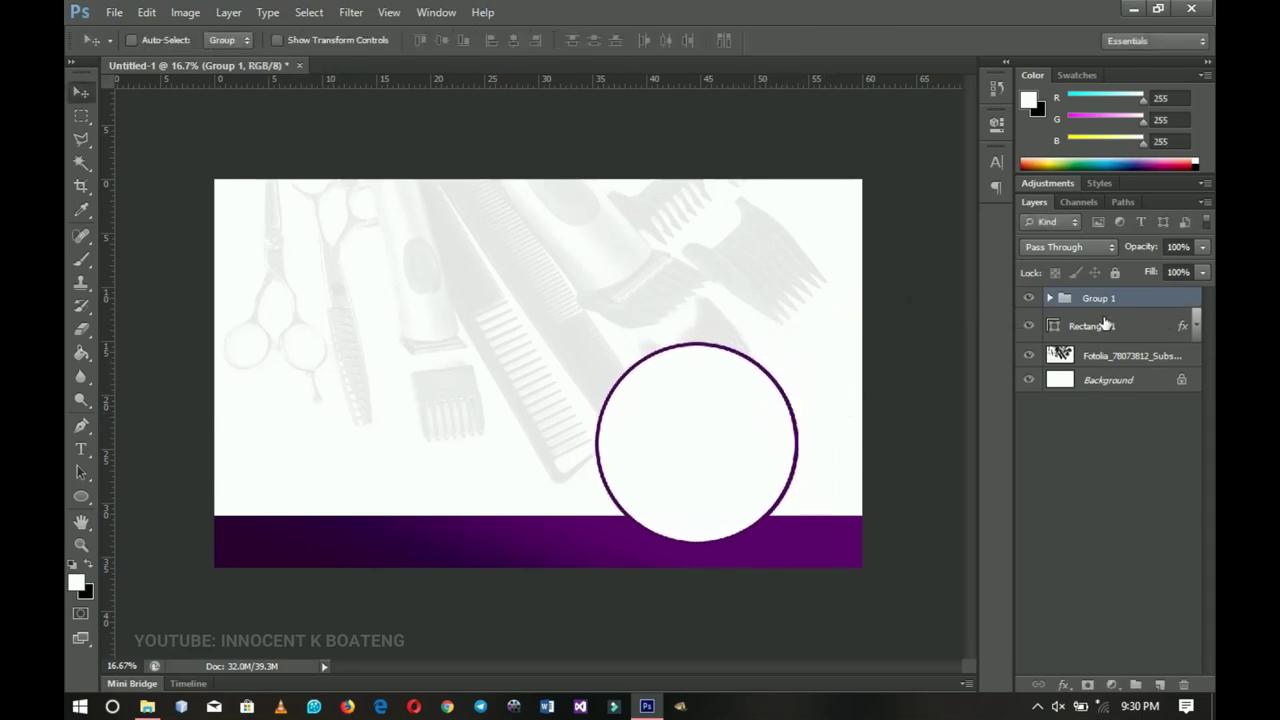
- Duplicate the circle group twice and arrange the three circles together
key("ctrl+j")
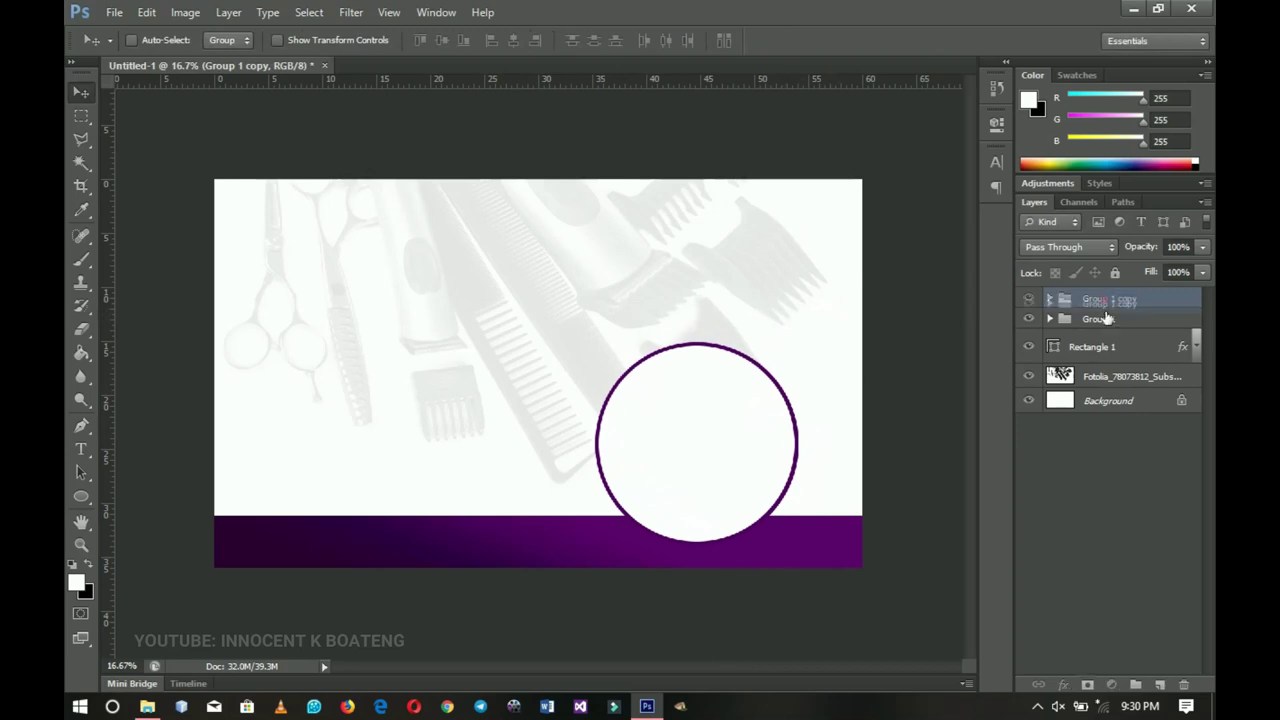
left_click_drag(1105, 299, 1105, 347)
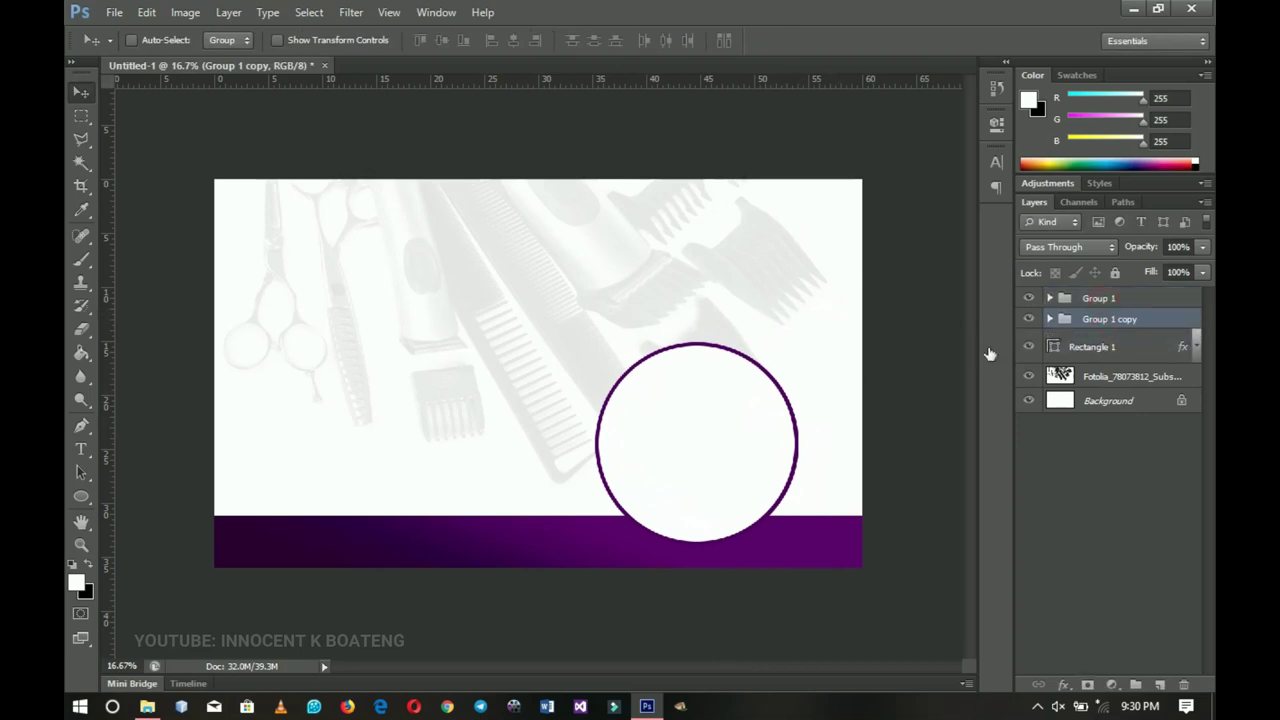
left_click_drag(718, 488, 783, 343)
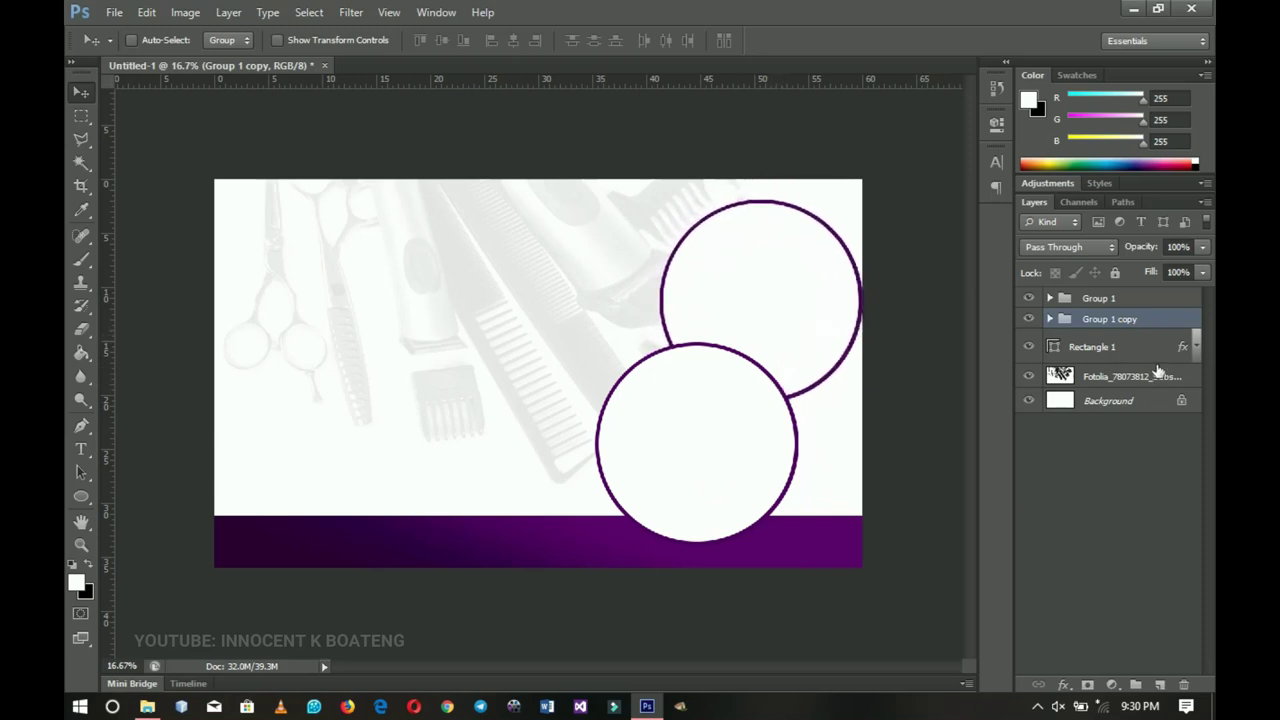
key("ctrl+j")
left_click(1112, 341)
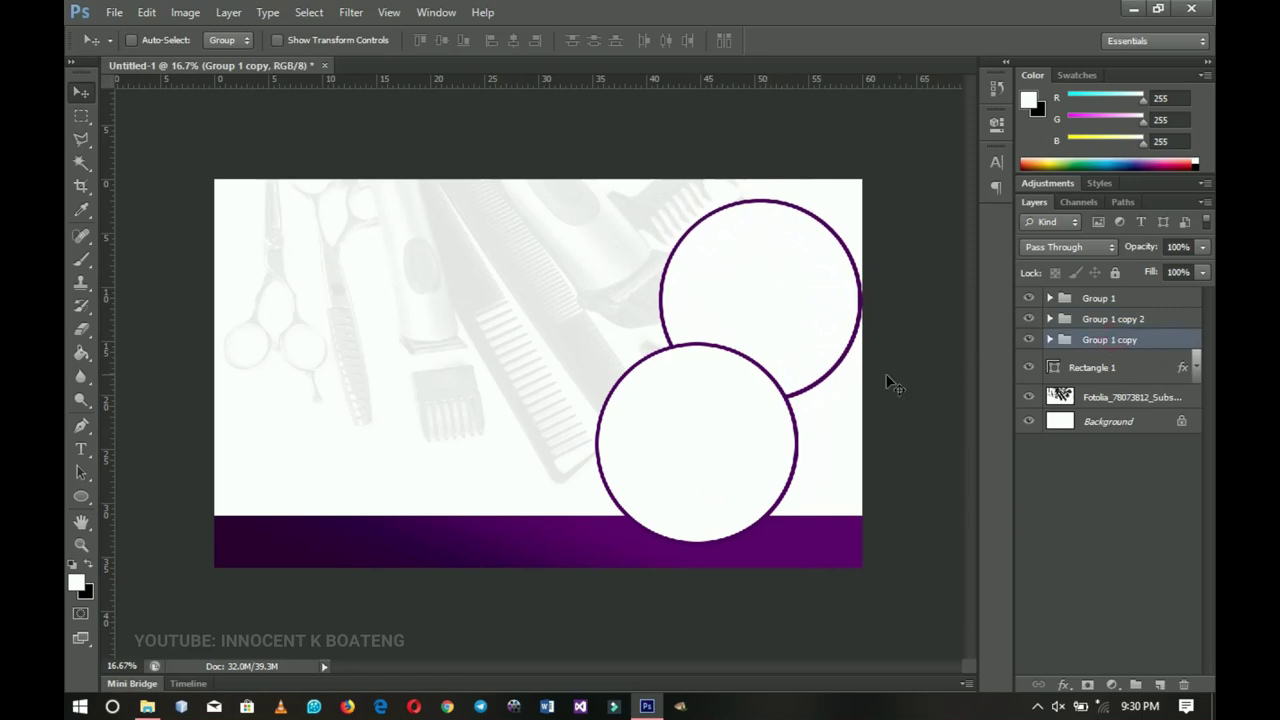
left_click_drag(828, 358, 652, 355)
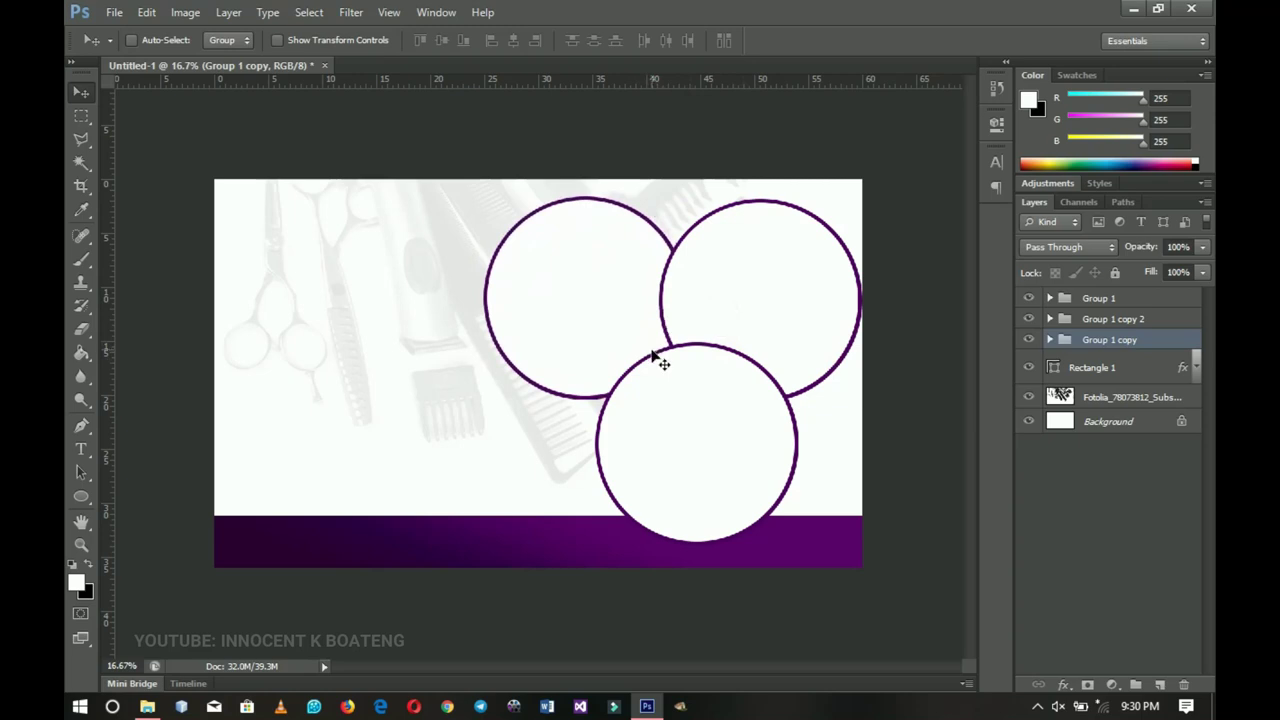
left_click(1120, 299, "shift")
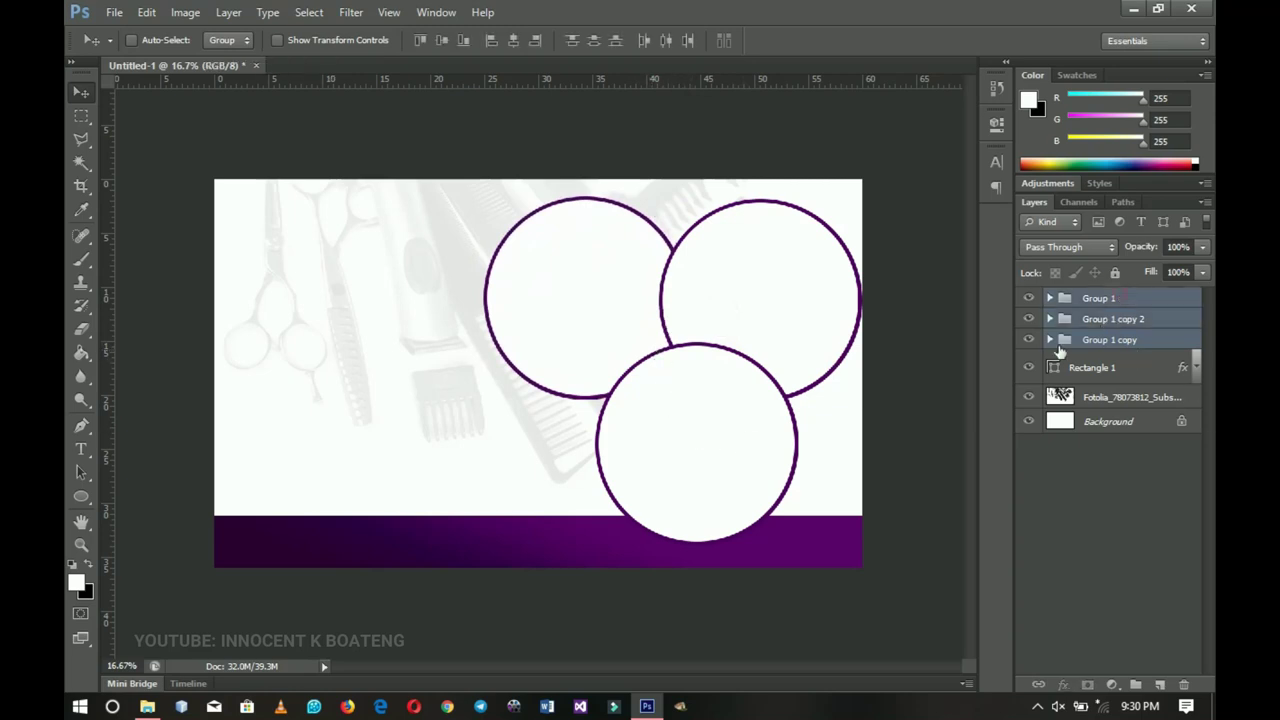
left_click_drag(829, 385, 818, 379)
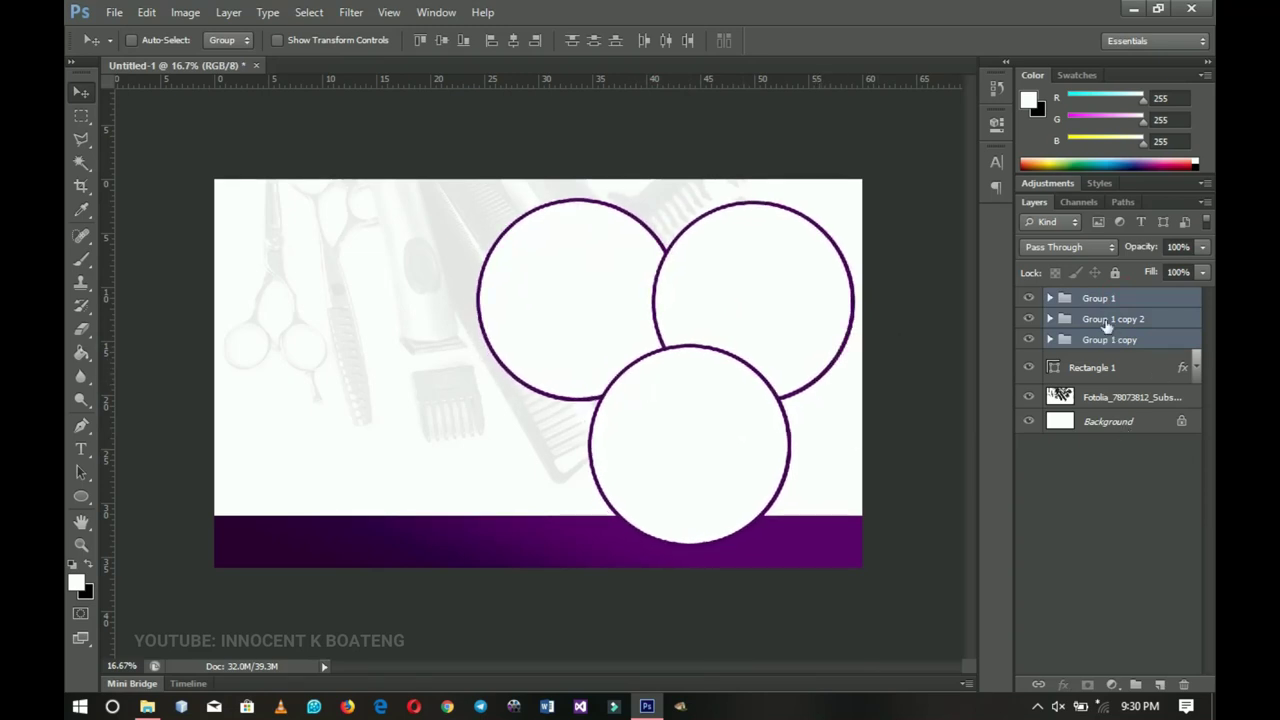
- Select Group 1's white circle layer and place the DXDggO1XcAEawsV photo above it
right_click(718, 436)
left_click(765, 466)
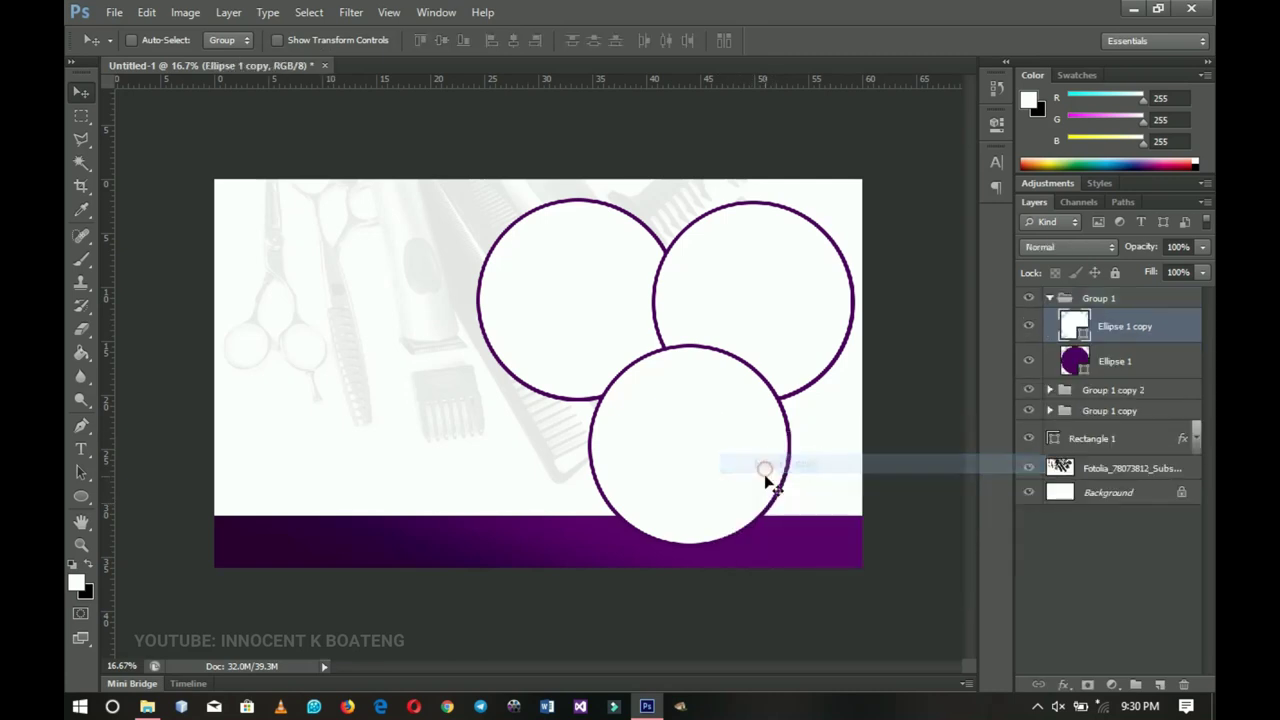
left_click(1030, 329)
left_click(1028, 330)
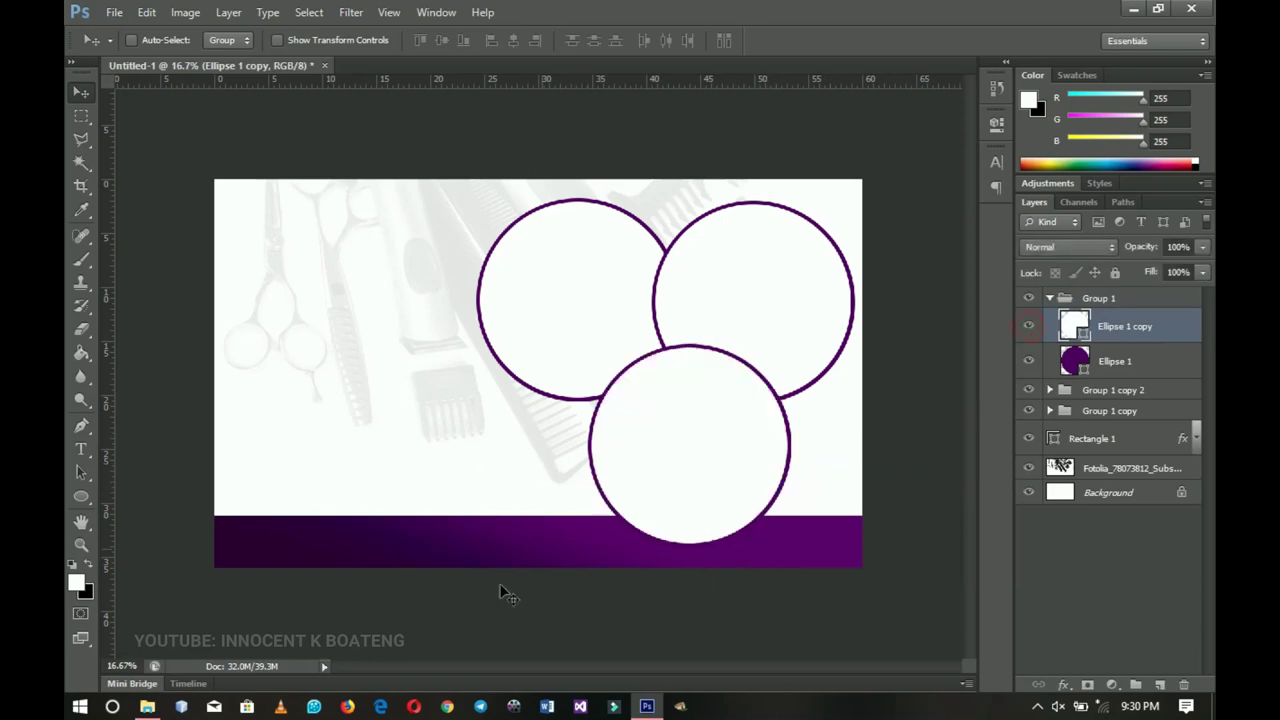
left_click(147, 706)
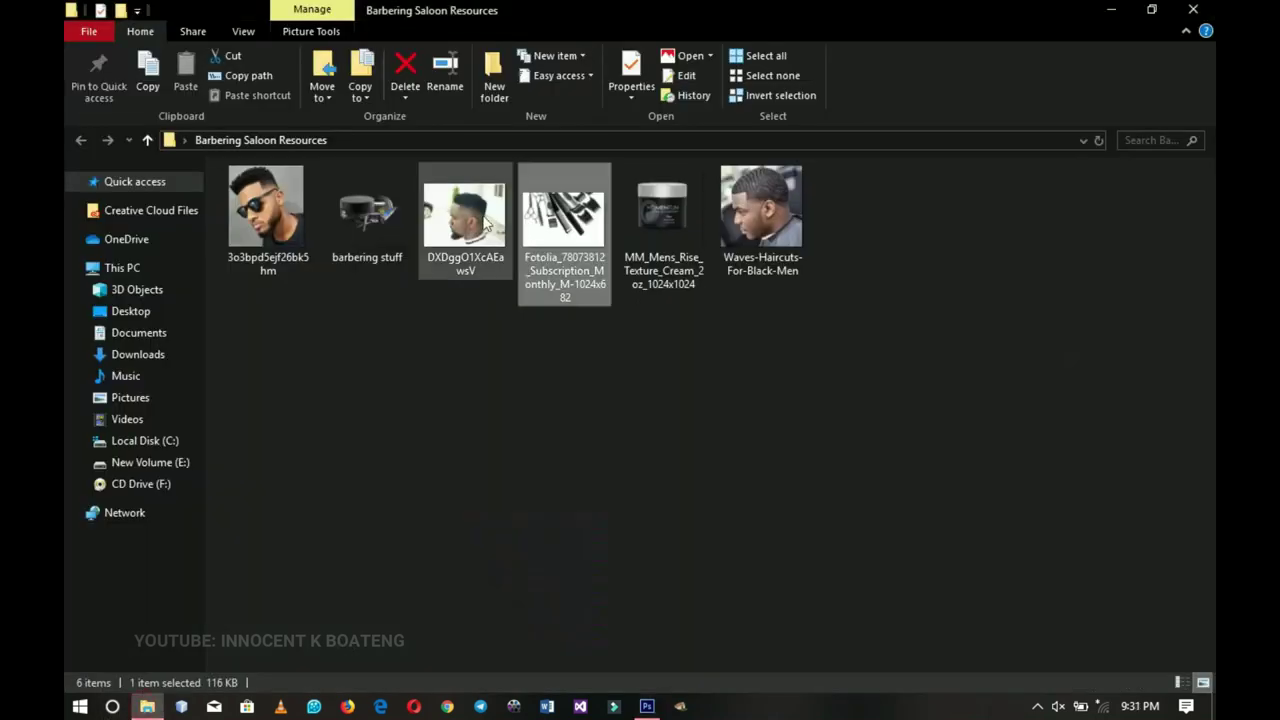
left_click_drag(487, 222, 660, 495)
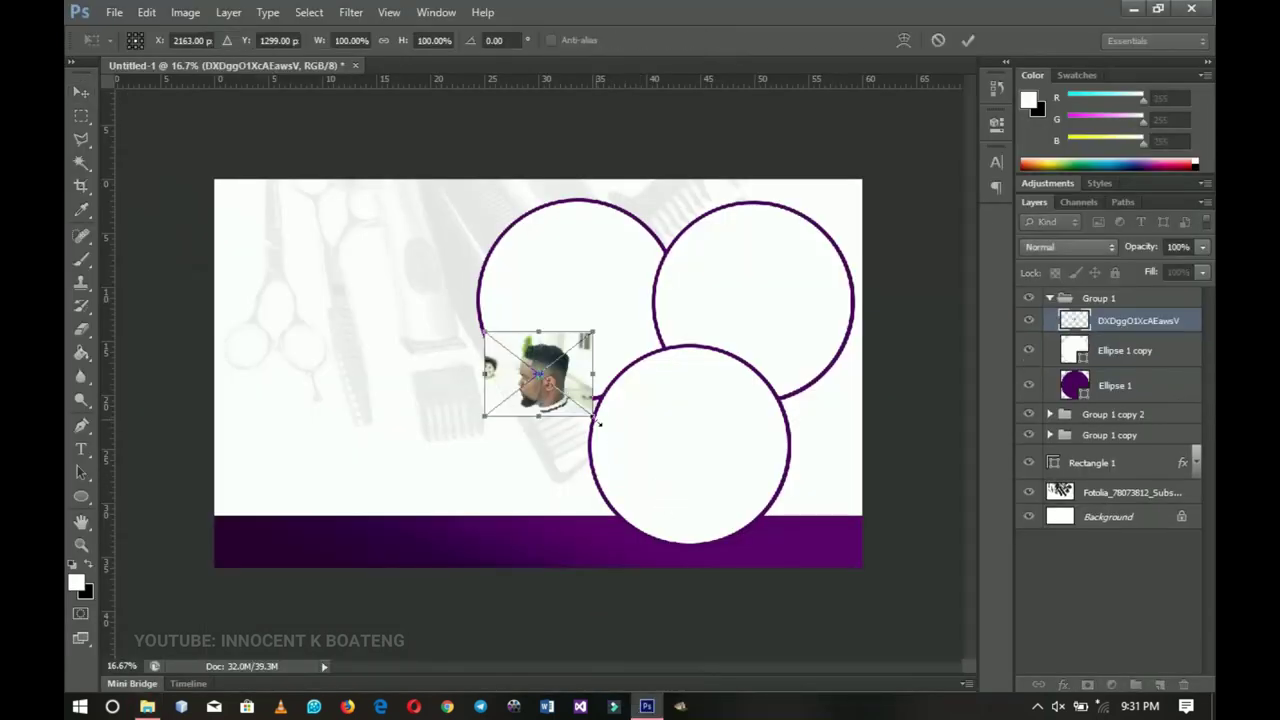
- Enlarge the portrait to about 277%, move it over the circles, and clip it to the bottom circle
left_click_drag(597, 421, 689, 494)
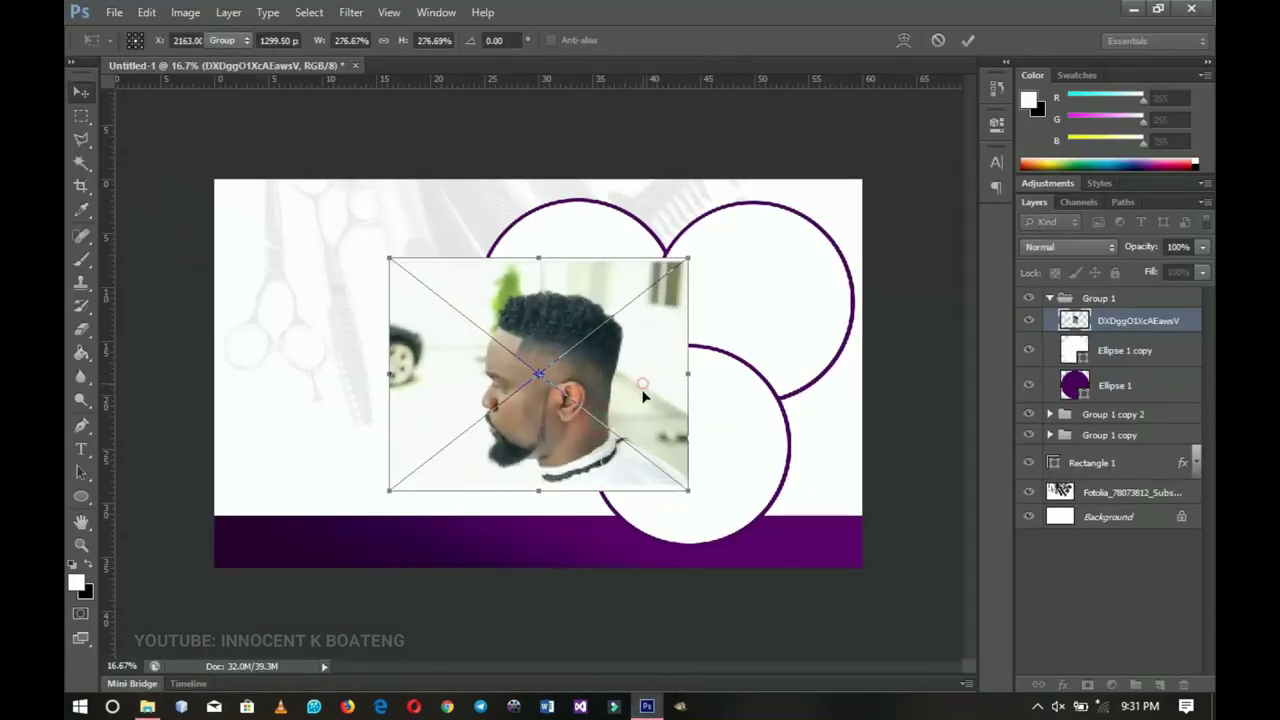
key("Return")
left_click_drag(600, 368, 732, 434)
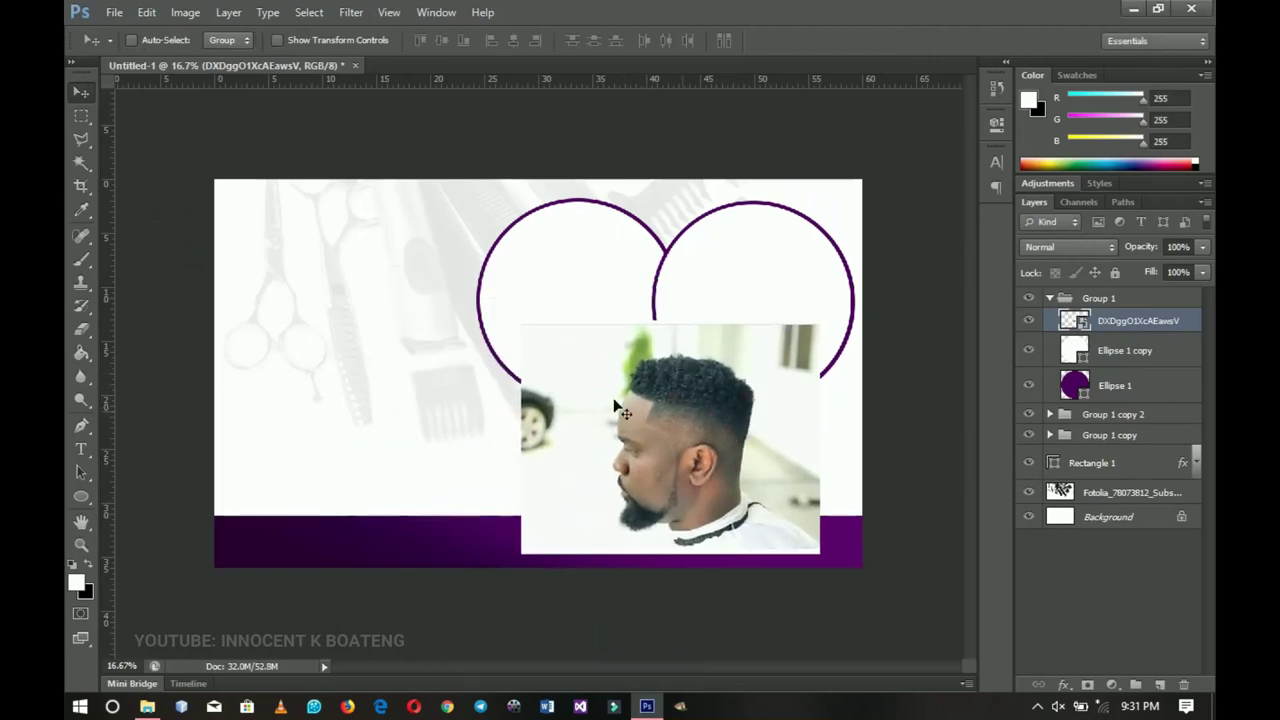
right_click(1115, 328)
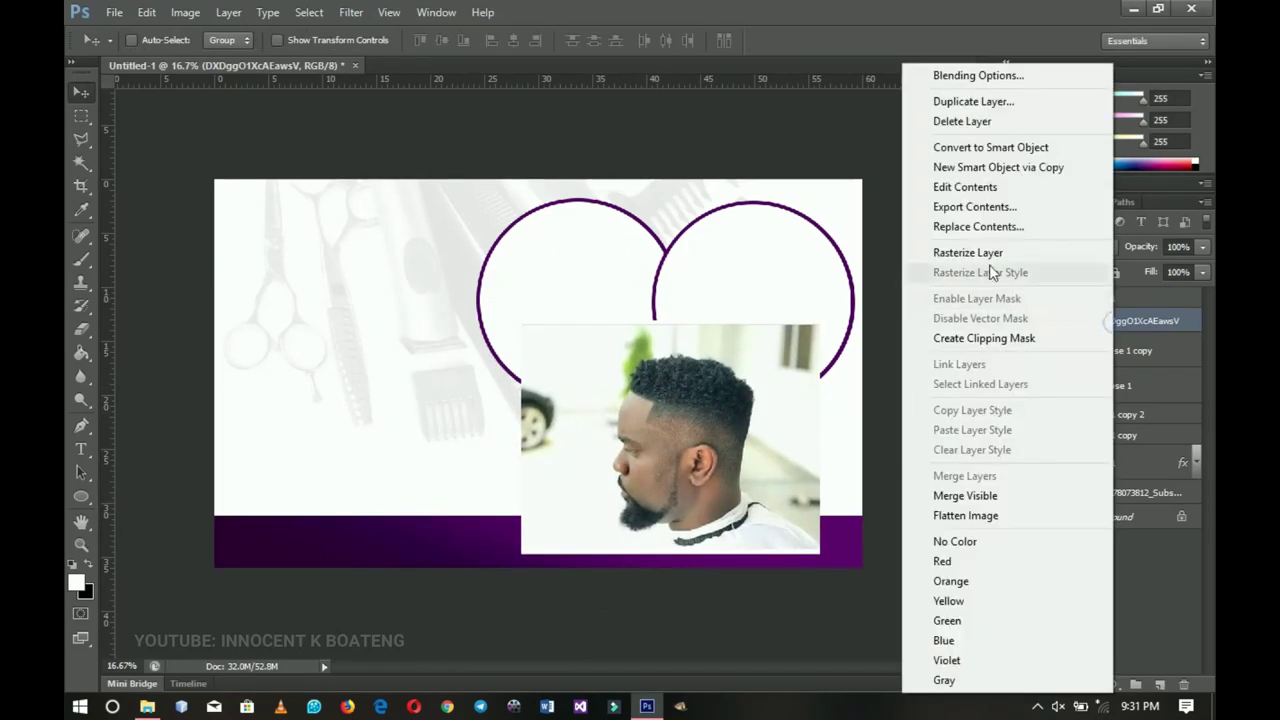
right_click(1108, 324)
right_click(1108, 326)
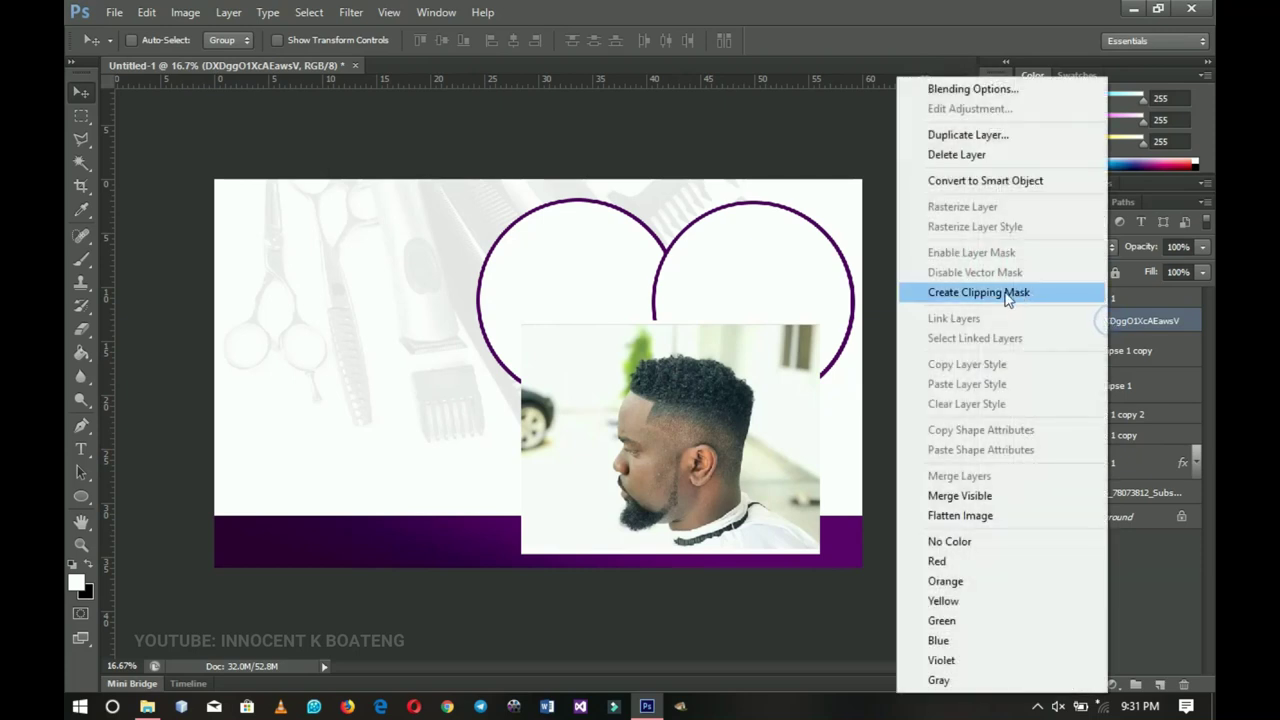
left_click(965, 292)
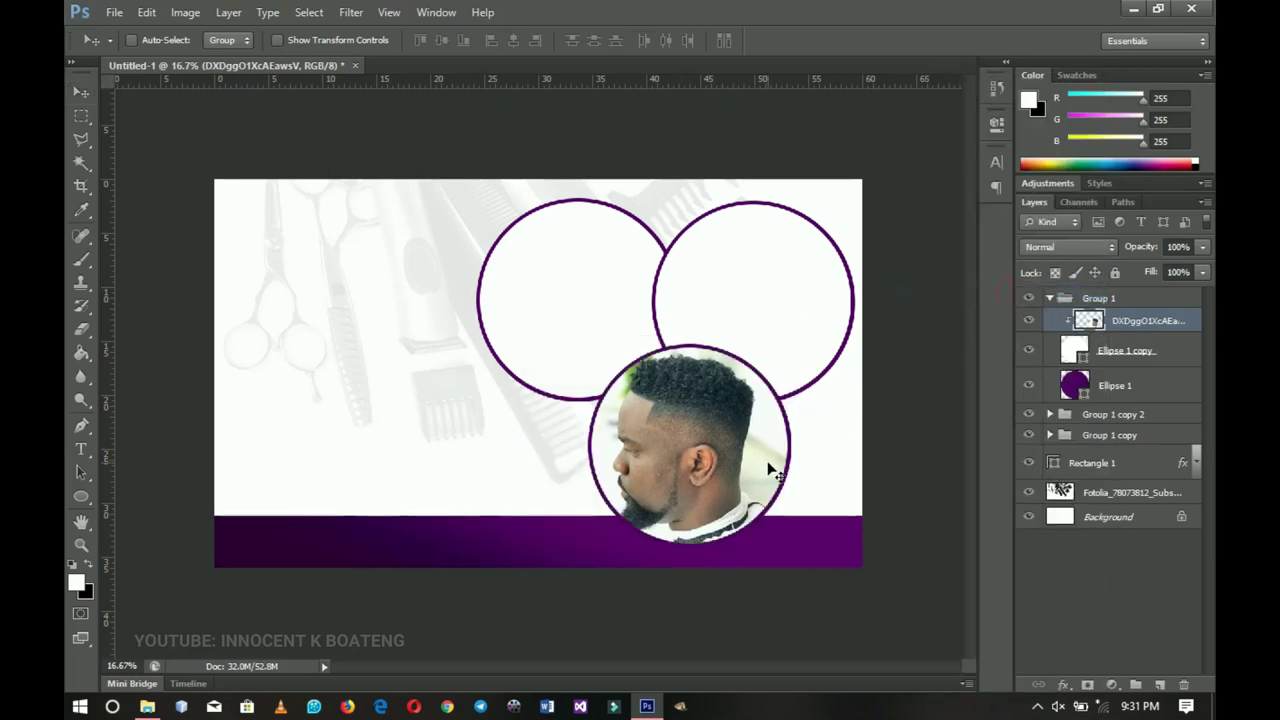
- Shrink the clipped portrait to about 82% and centre it inside the circle
key("ctrl+t")
left_click_drag(822, 321, 804, 340)
left_click_drag(751, 442, 767, 457)
key("Return")
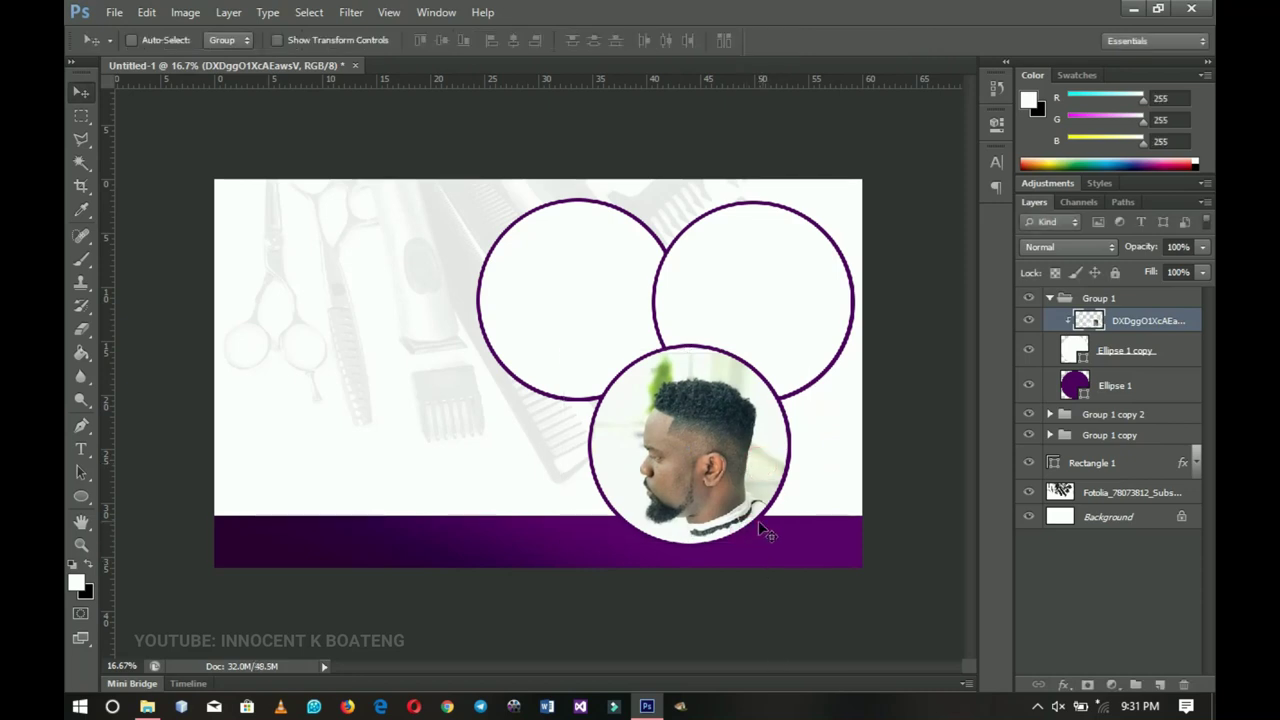
left_click_drag(730, 449, 726, 443)
- Select Group 1 copy 2's white circle and place the Waves-Haircuts-For-Black-Men photo above it
right_click(810, 305)
left_click(840, 350)
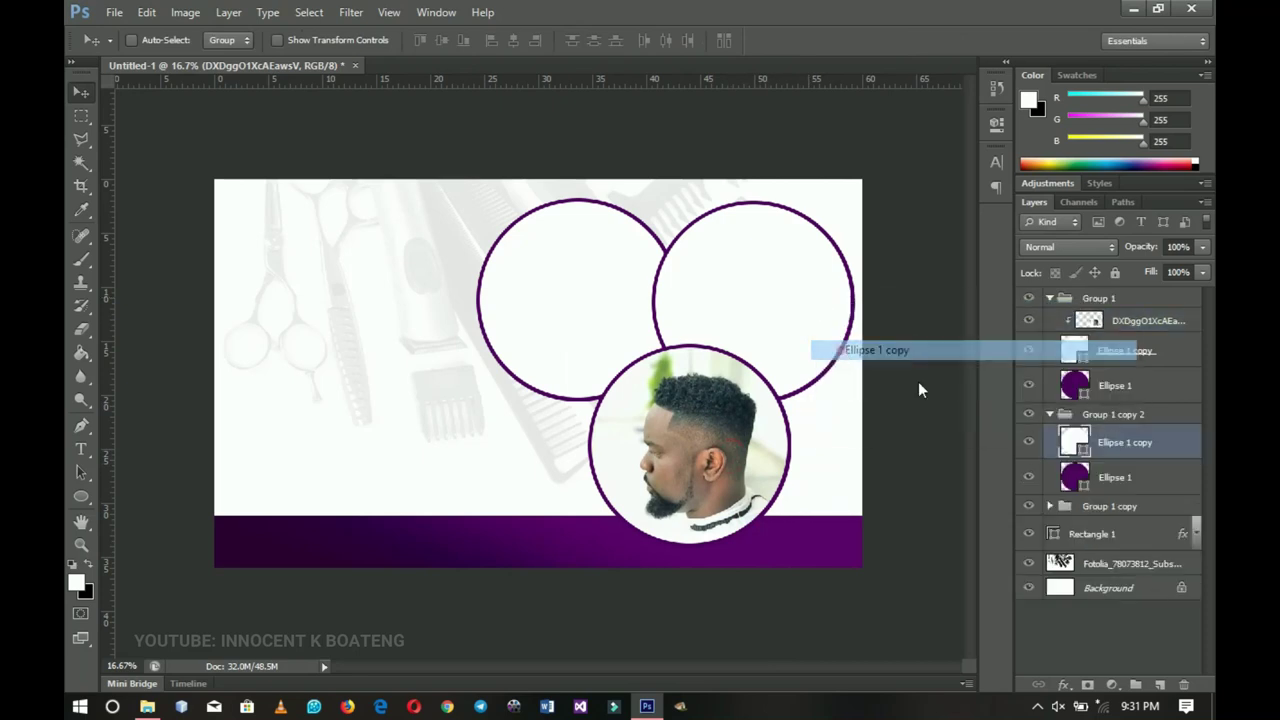
left_click(1050, 299)
left_click(147, 706)
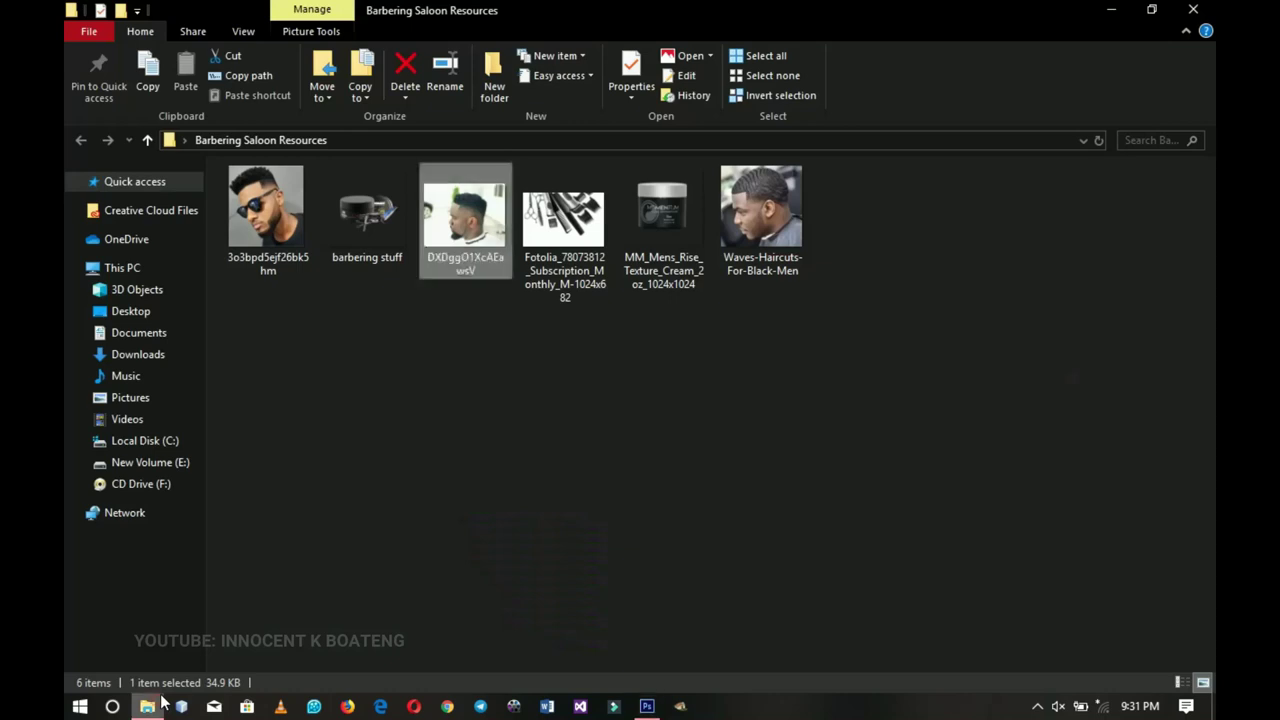
left_click_drag(765, 222, 746, 364)
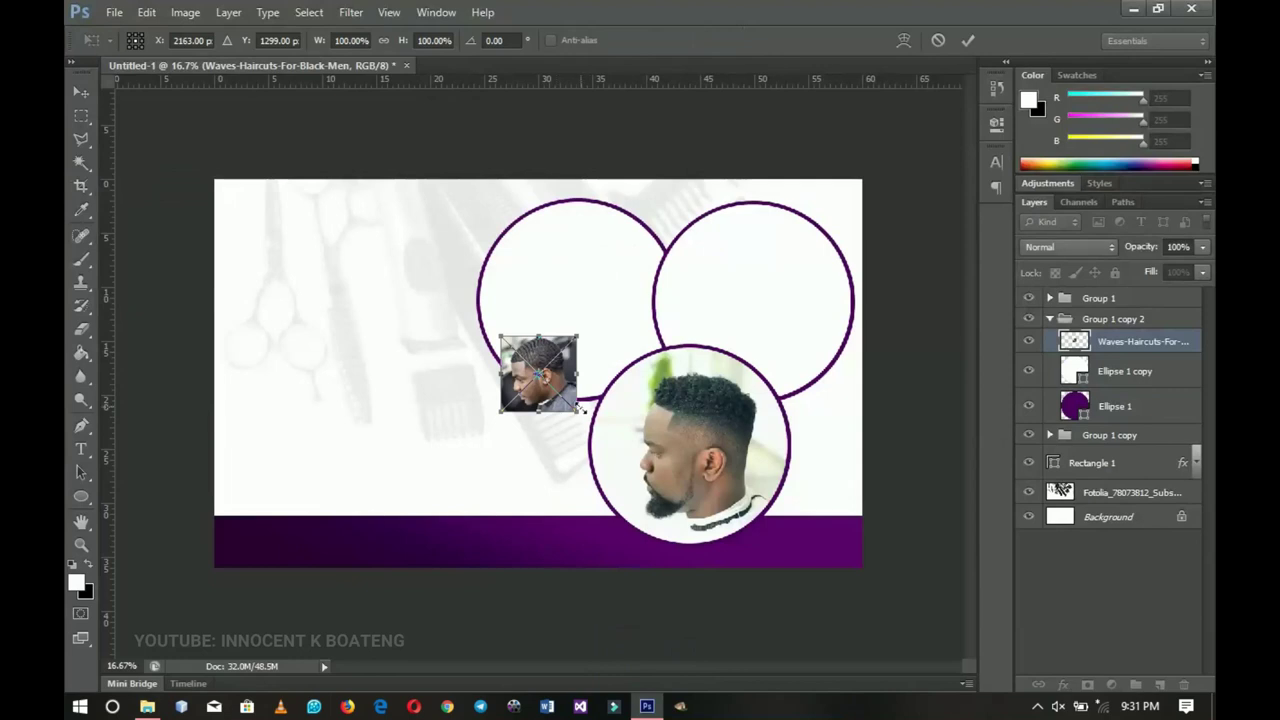
- Scale the Waves-Haircuts photo up to about 287% and clip it into the top-right circle
left_click_drag(579, 410, 652, 480)
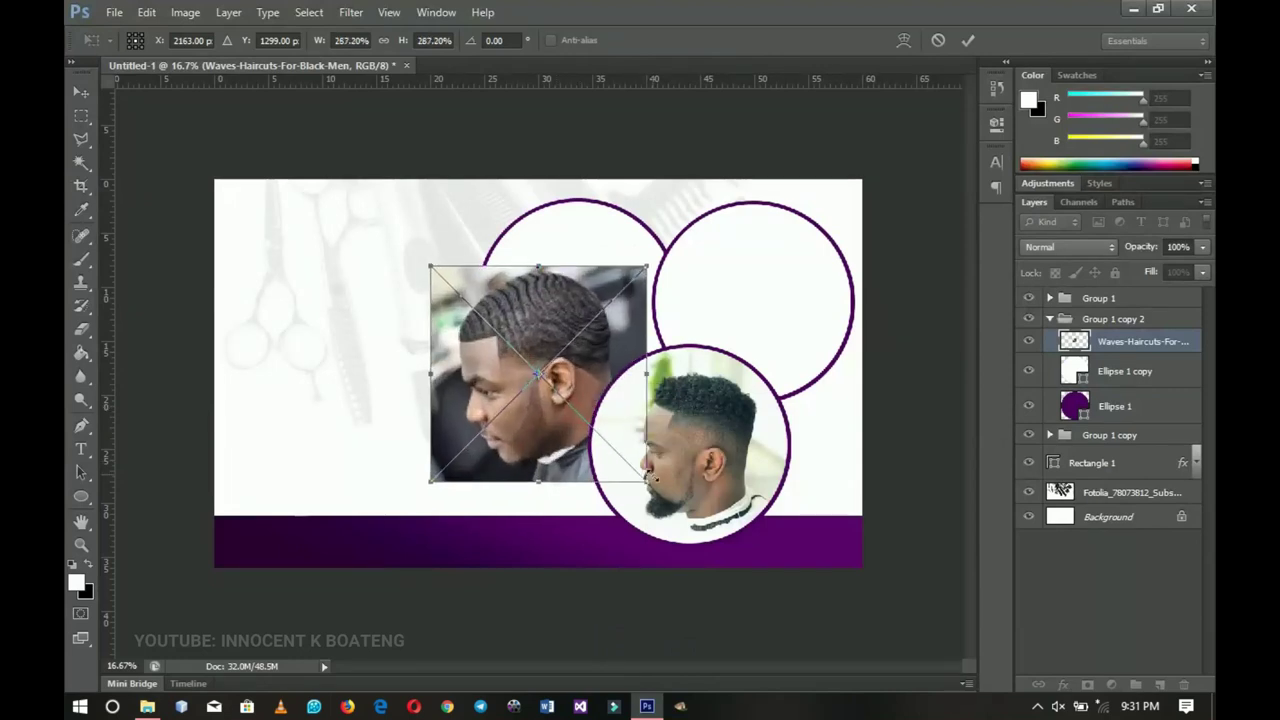
key("Return")
right_click(1134, 341)
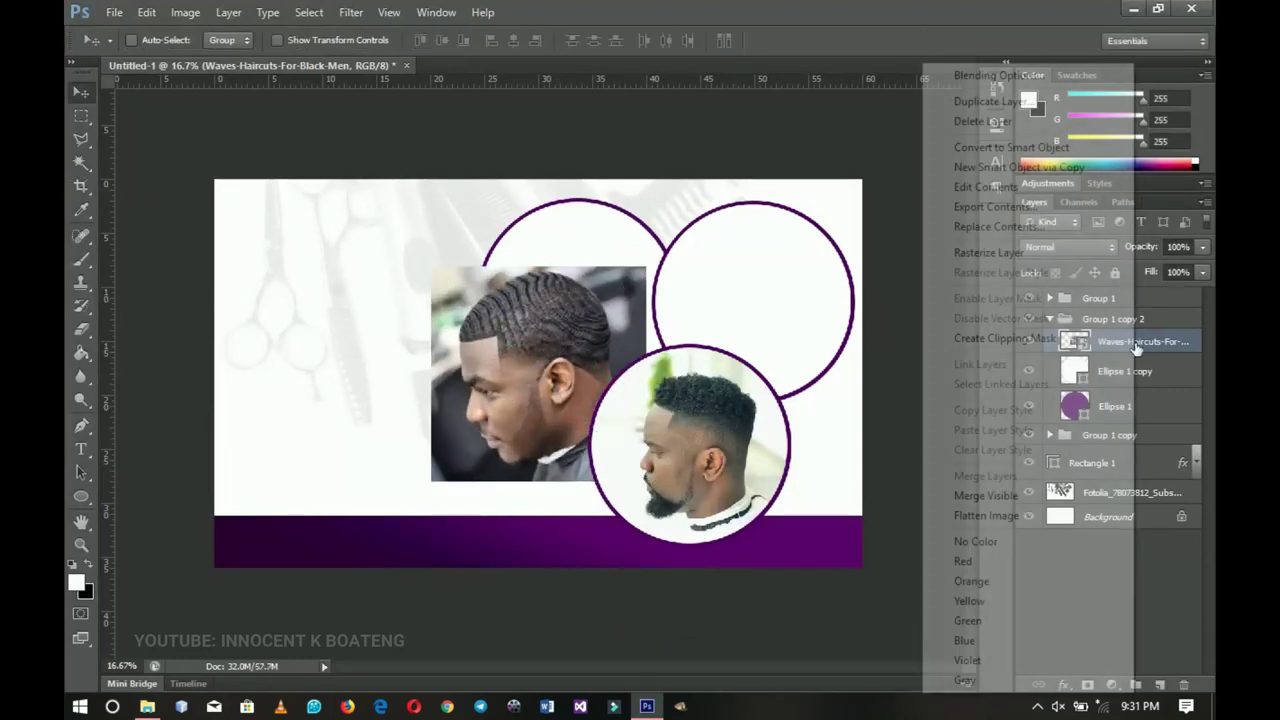
left_click(1005, 338)
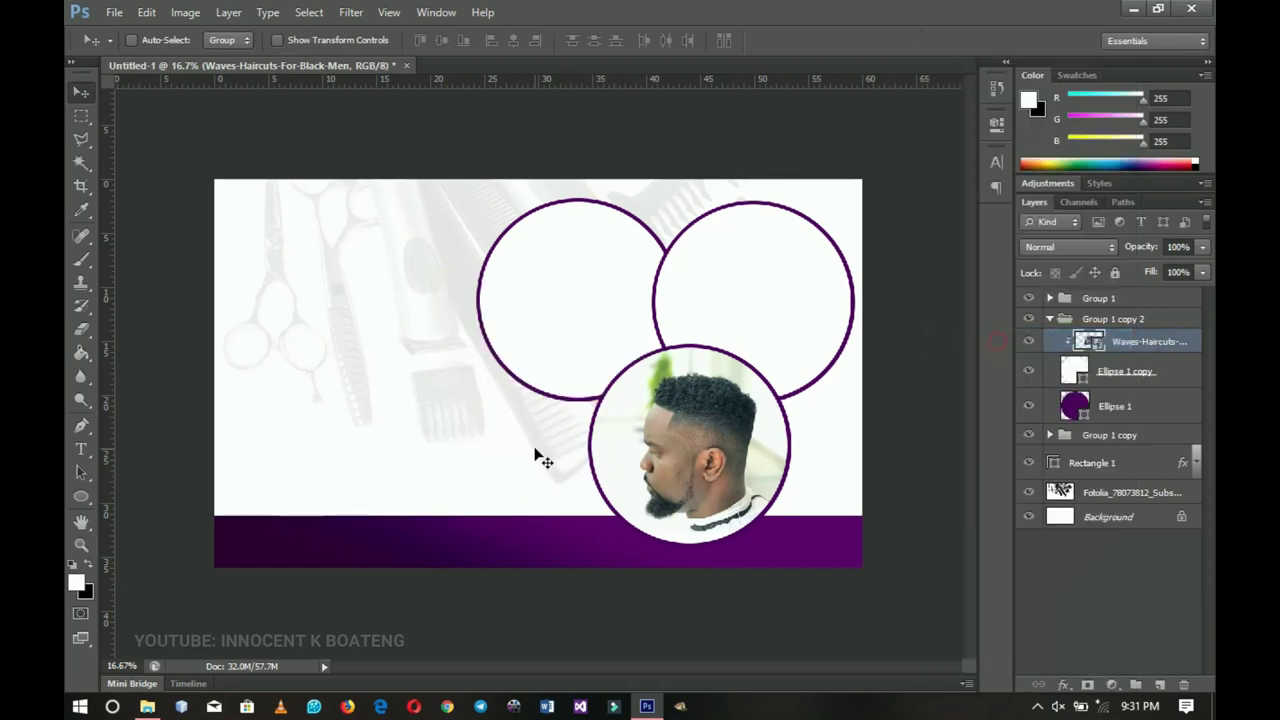
left_click_drag(534, 451, 776, 357)
- Move Group 1, the bottom photo circle, slightly lower
left_click(1050, 320)
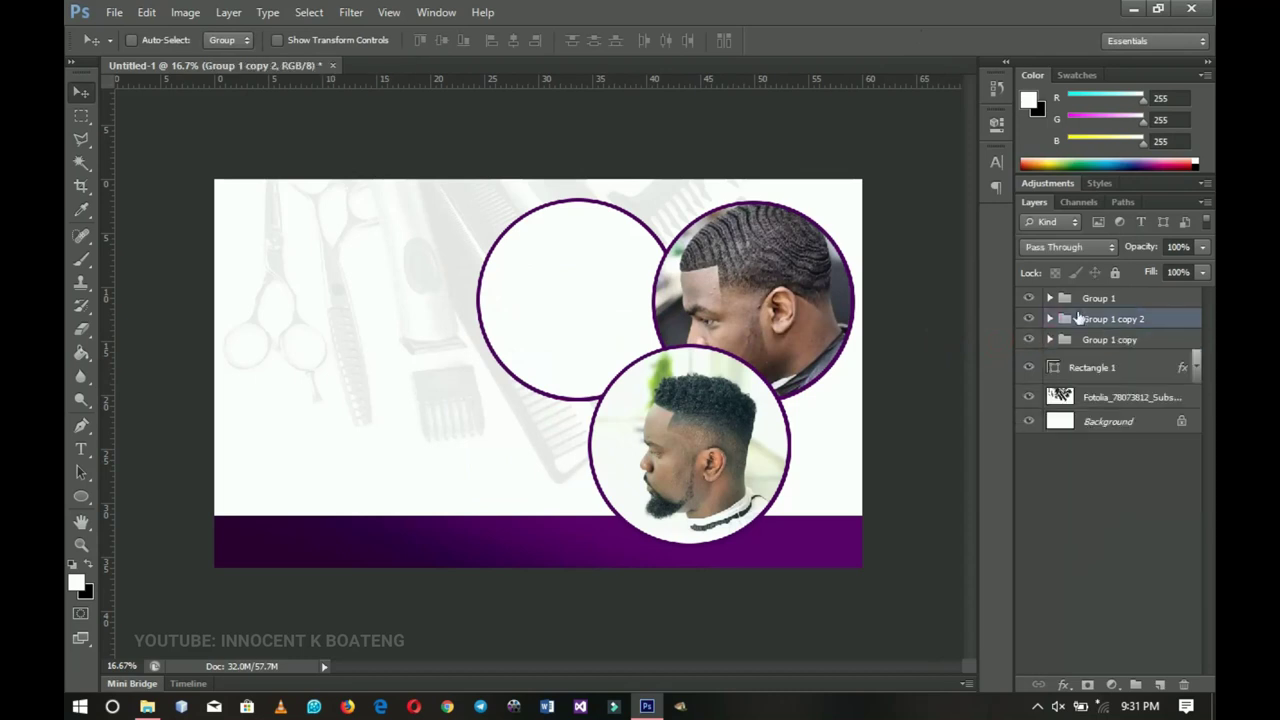
left_click(1102, 300)
left_click(1028, 298)
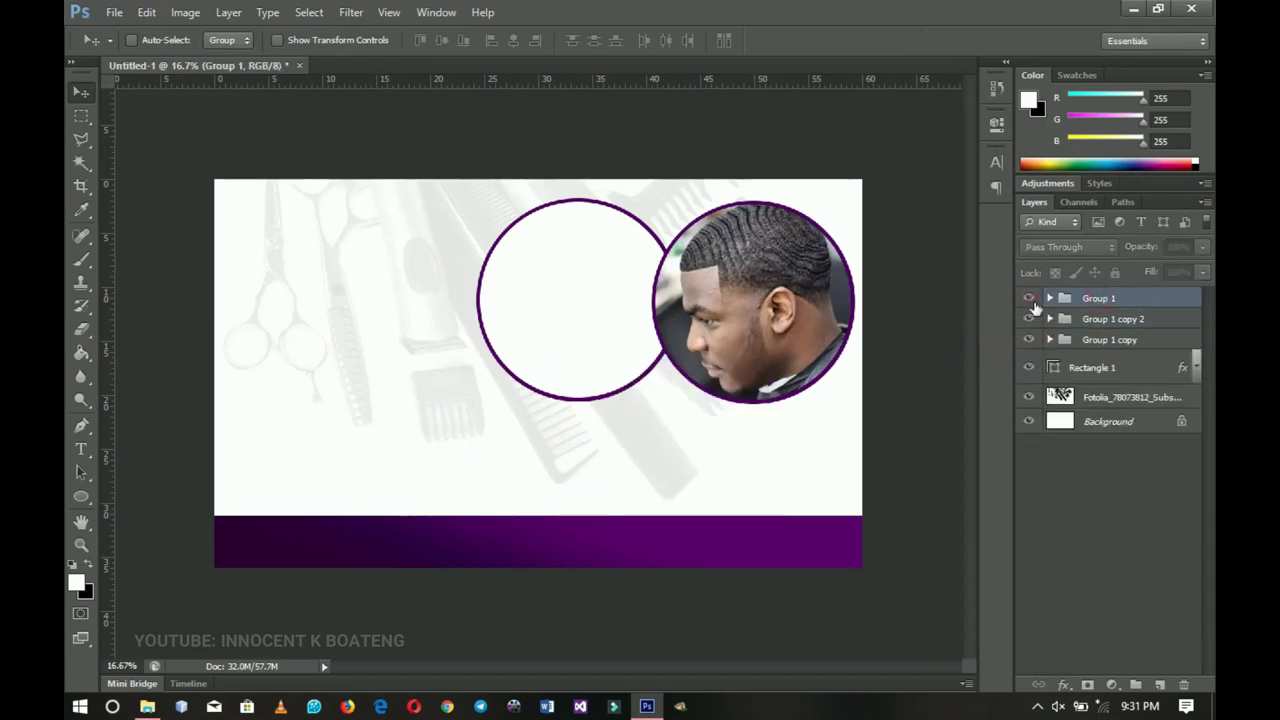
left_click(1028, 298)
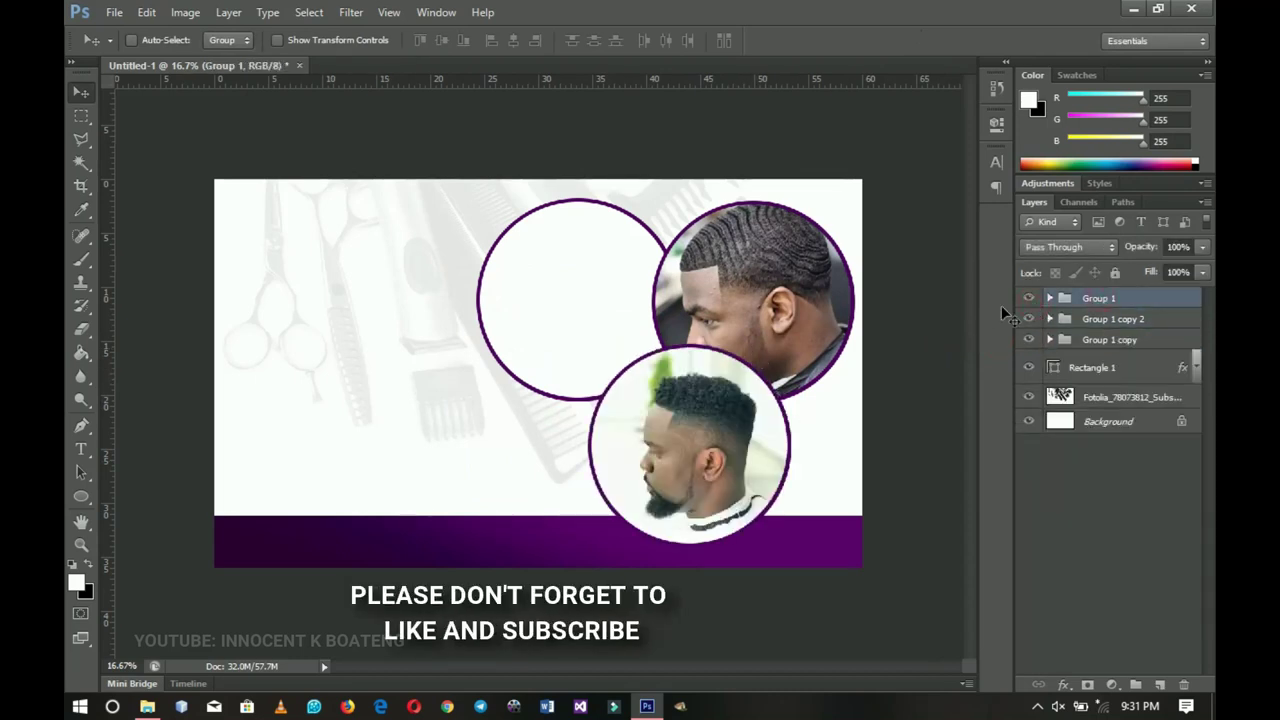
left_click_drag(846, 366, 829, 385)
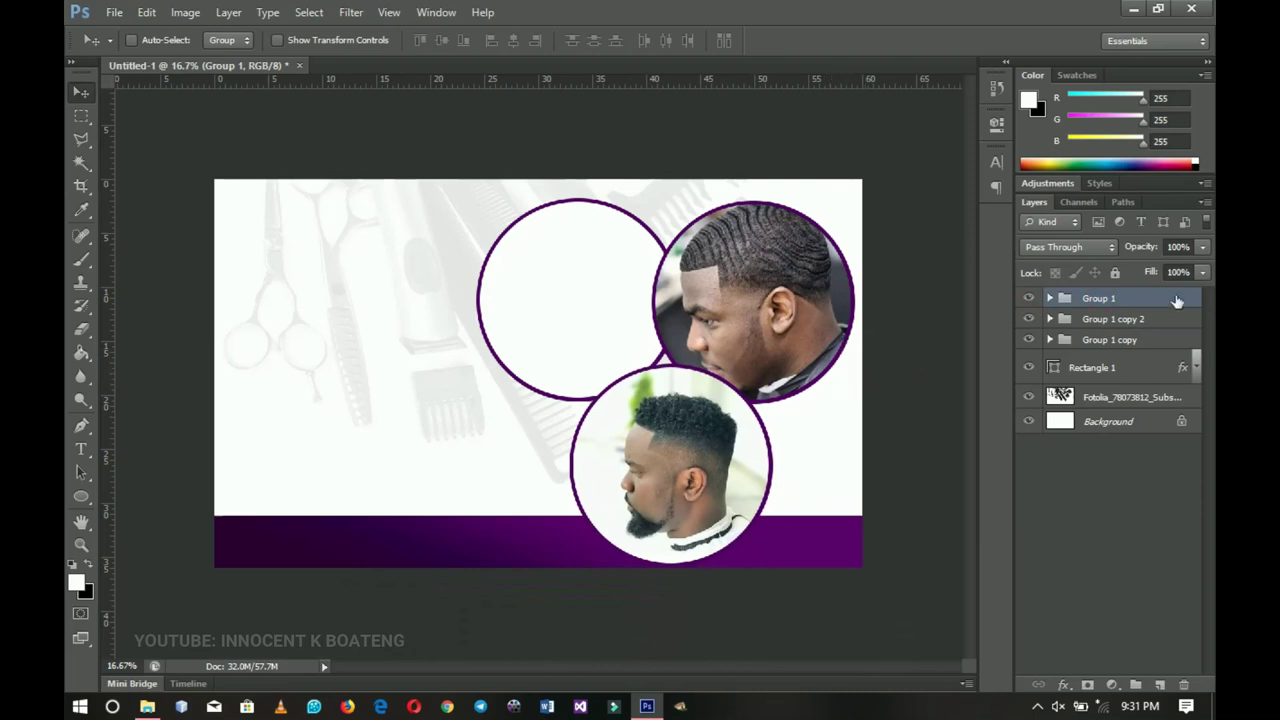
- Rasterize the Waves-Haircuts photo layer and fine-tune its position in the top-right circle
left_click(1049, 318)
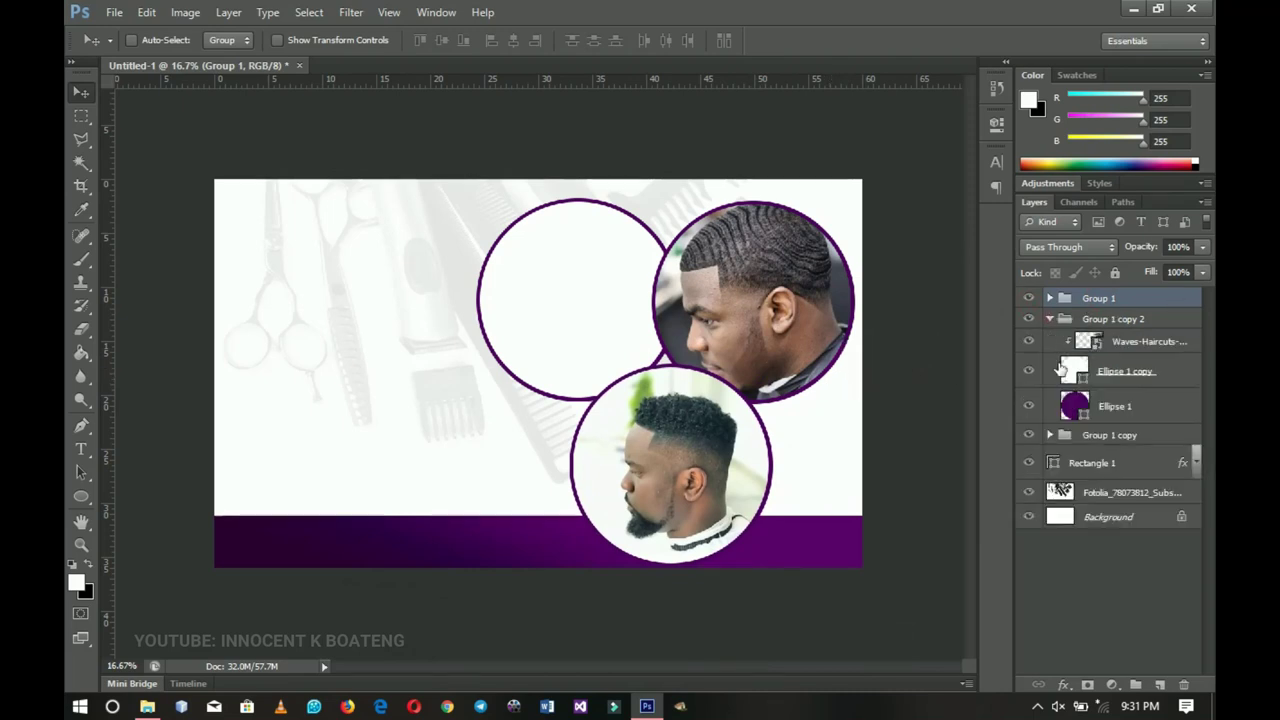
left_click(1127, 342)
right_click(1127, 342)
left_click(993, 256)
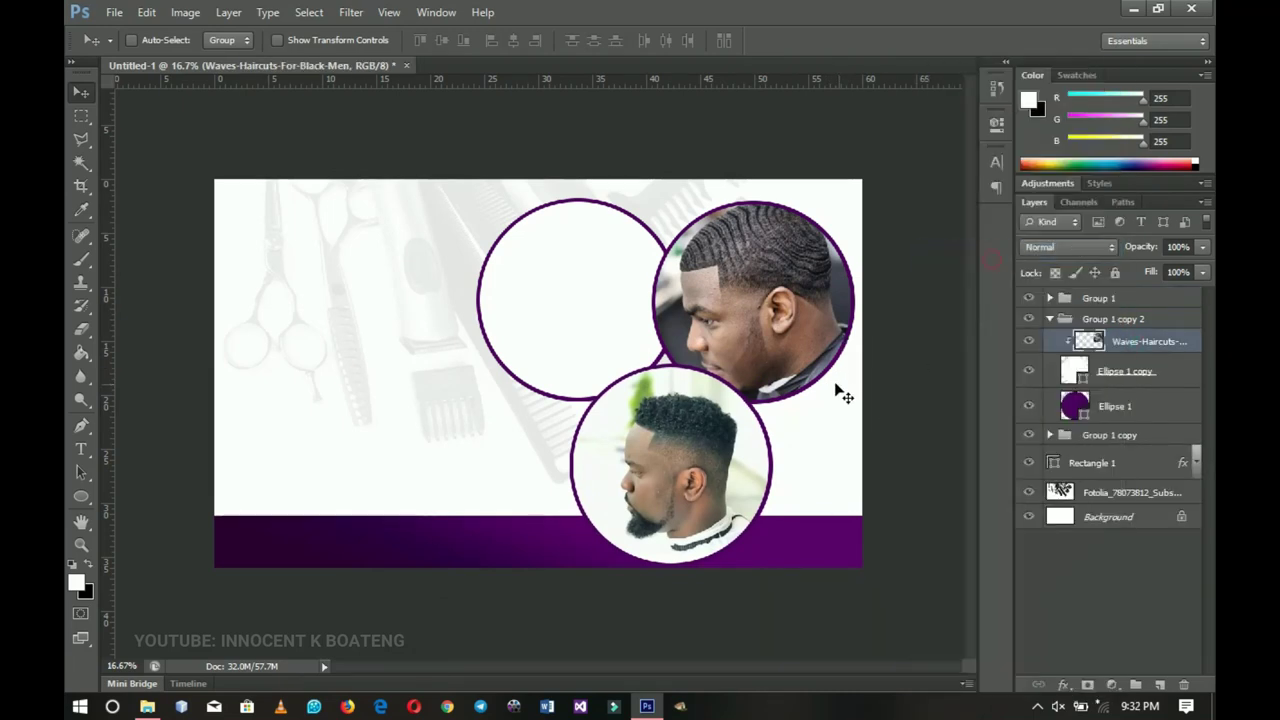
left_click_drag(837, 390, 826, 393)
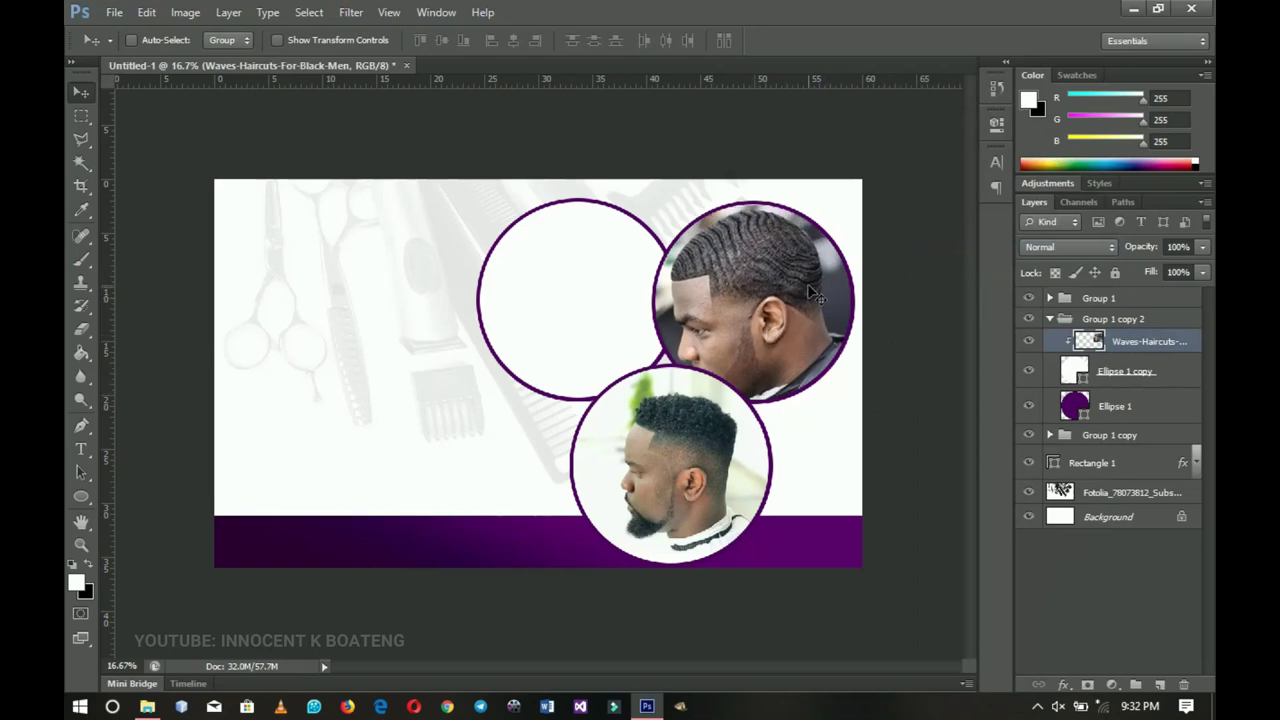
left_click_drag(745, 328, 751, 324)
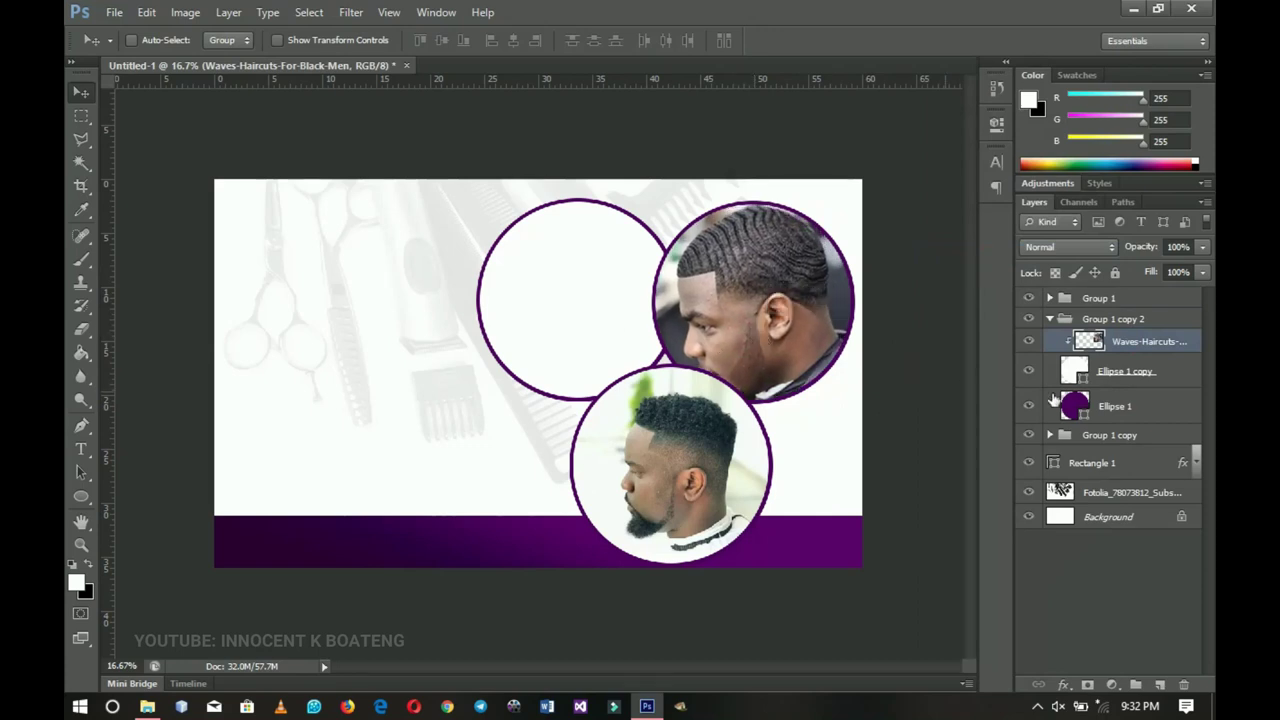
- Move the empty Group 1 copy circle down and left and select its white circle layer
left_click(1051, 319)
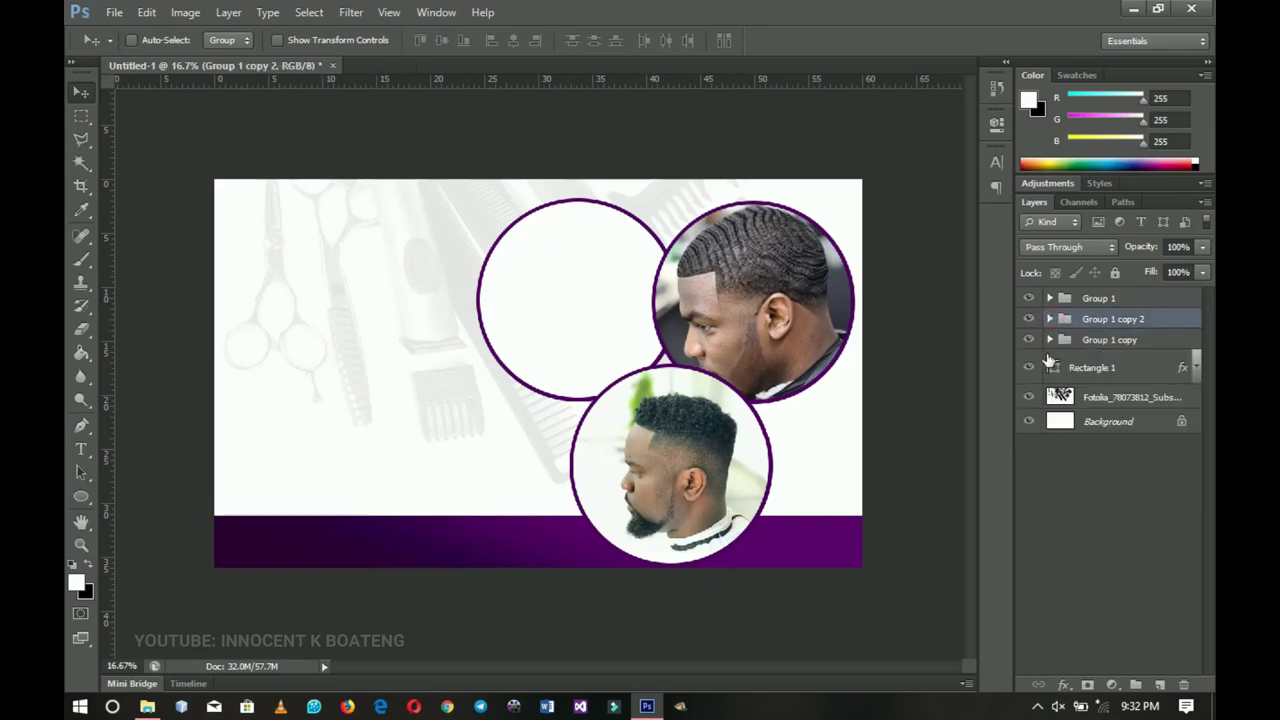
left_click(1110, 343)
left_click_drag(674, 340, 662, 355)
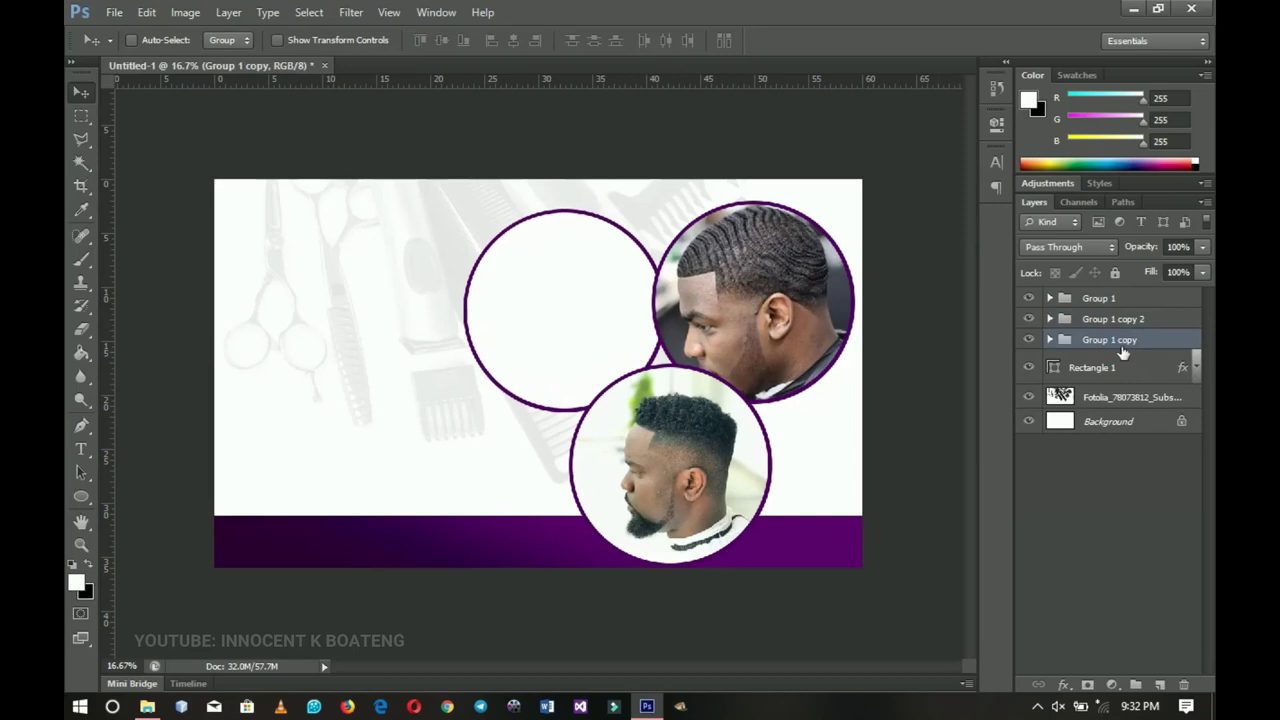
left_click(1051, 340)
left_click(1113, 369)
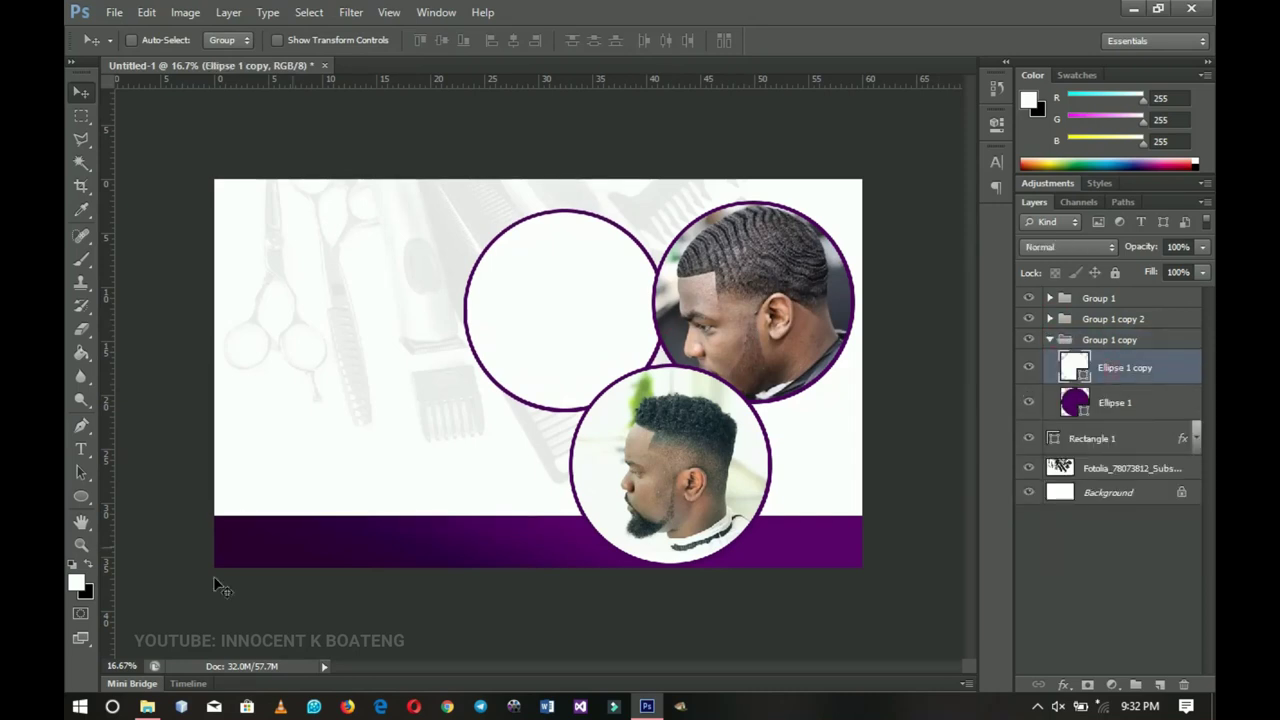
- Place the sunglasses portrait, clip it into the empty circle, and rotate it about 9° clockwise
left_click(147, 706)
left_click_drag(265, 210, 643, 487)
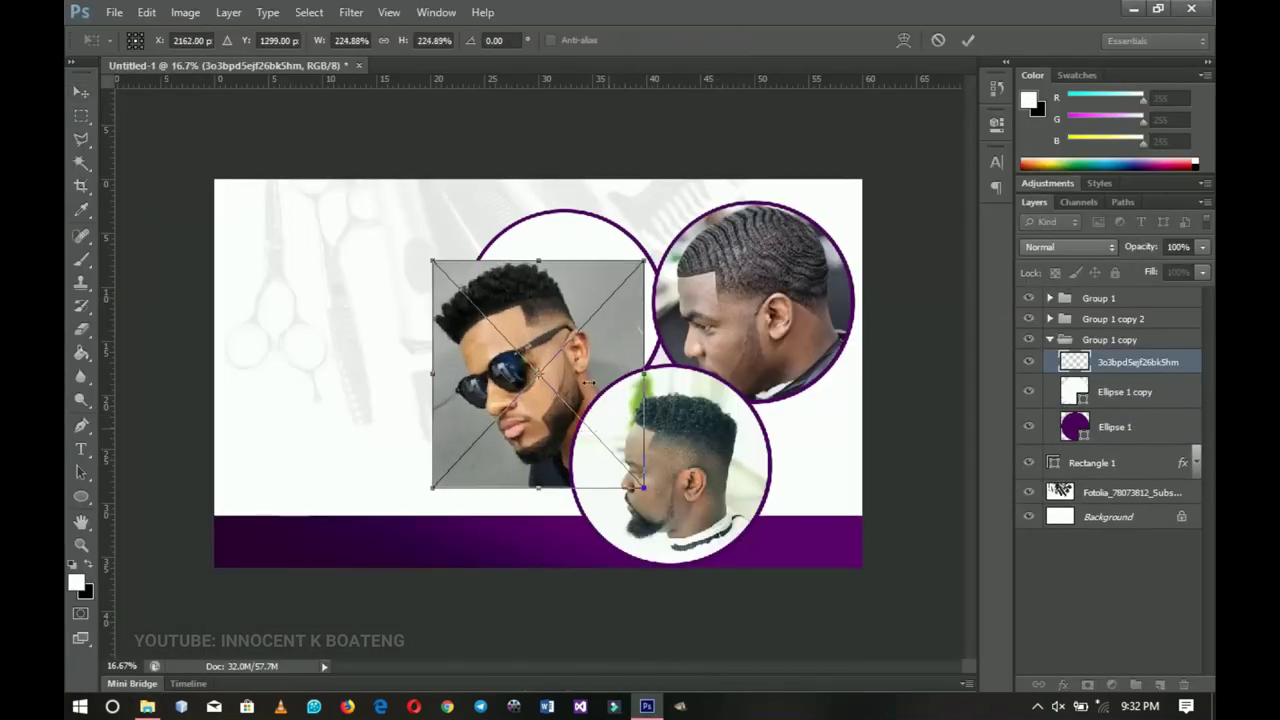
key("Return")
left_click_drag(634, 340, 657, 282)
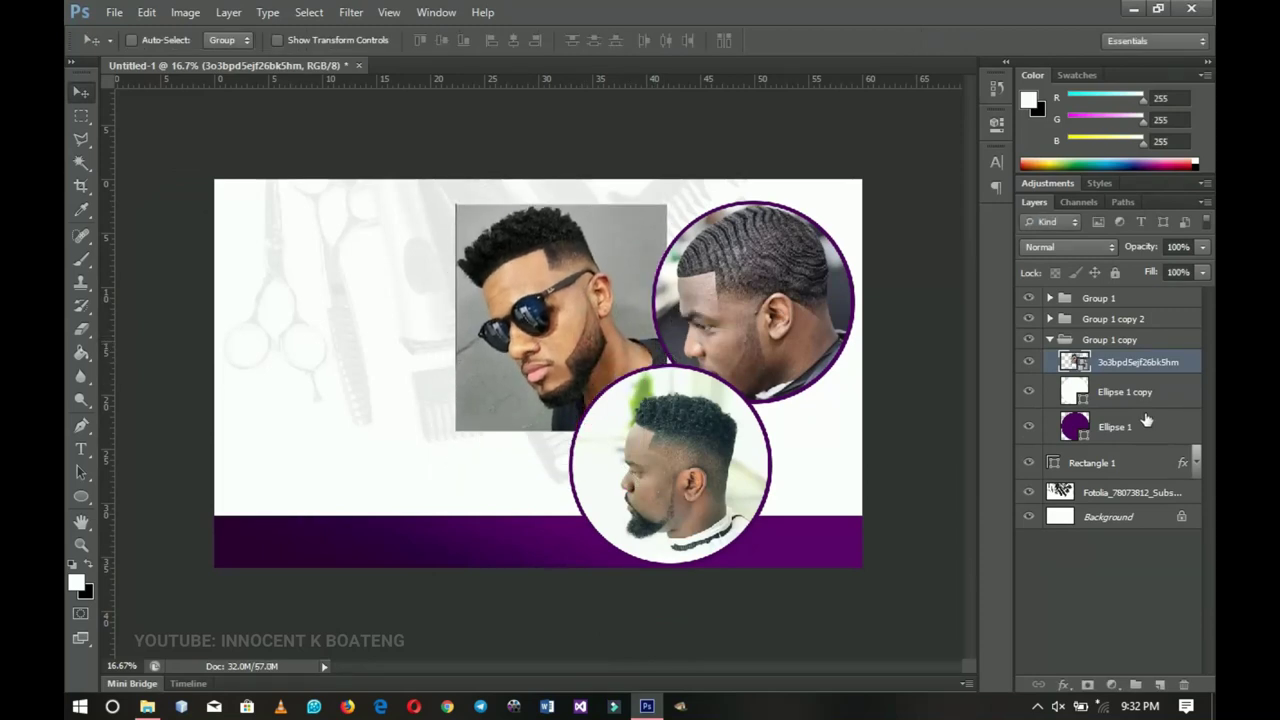
right_click(1138, 369)
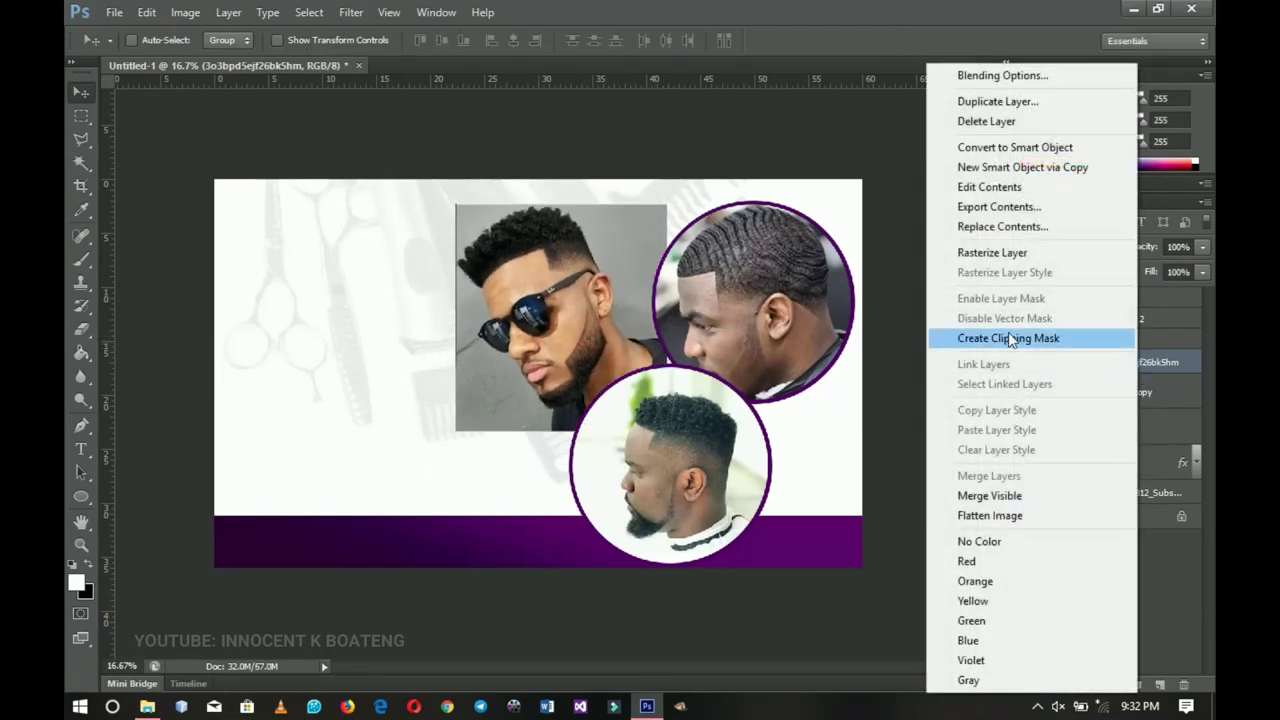
left_click(1007, 338)
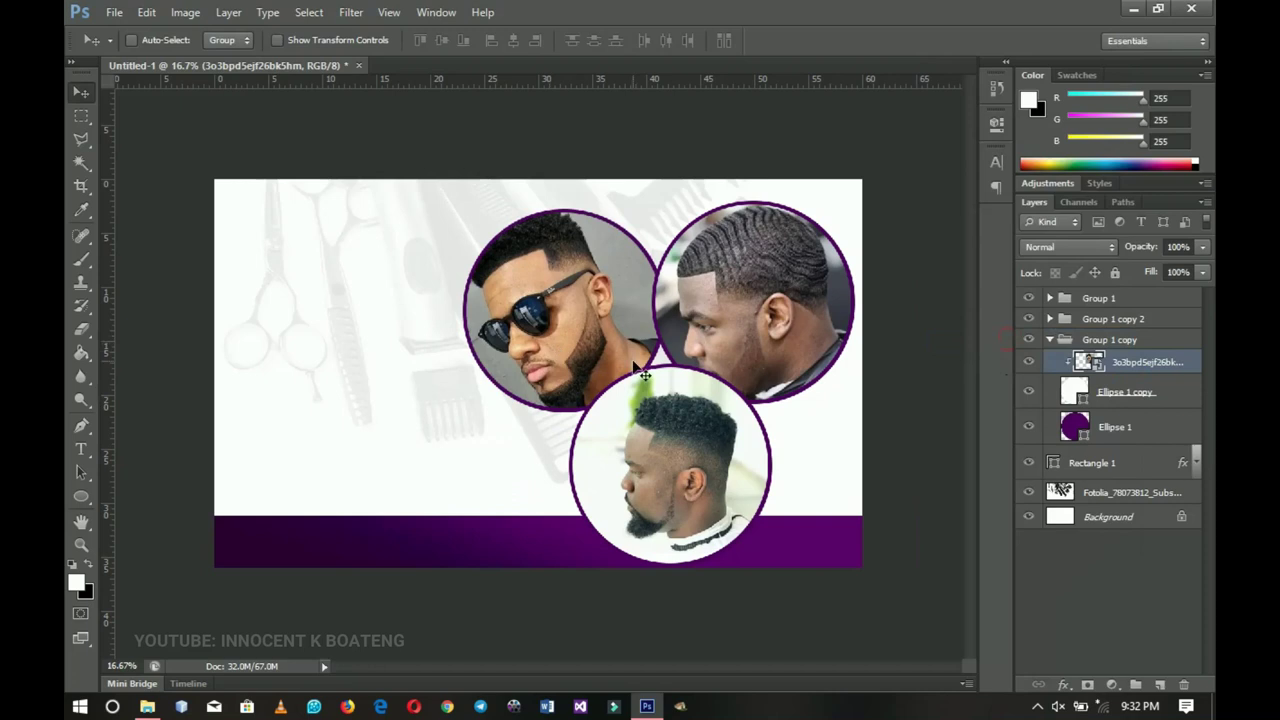
key("ctrl+t")
left_click_drag(690, 300, 635, 322)
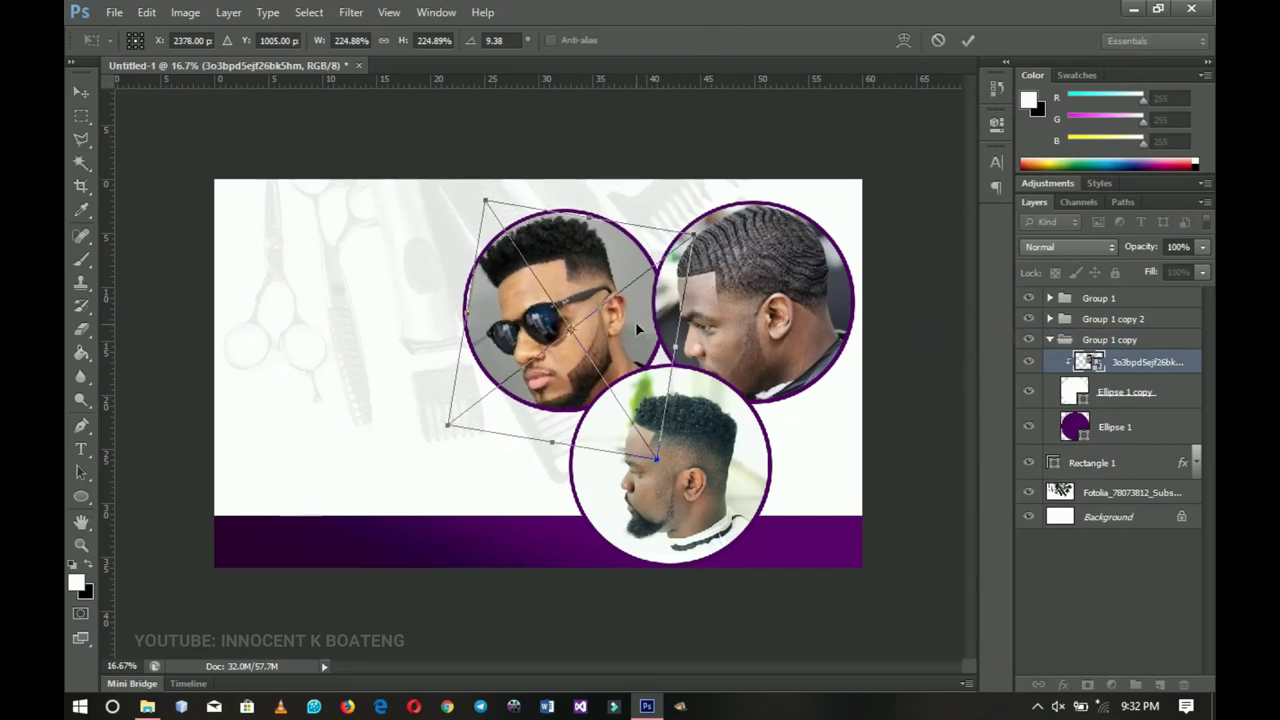
key("Return")
- Shrink the top-left circle group to about 92% and shift it slightly right and down
left_click(1064, 347)
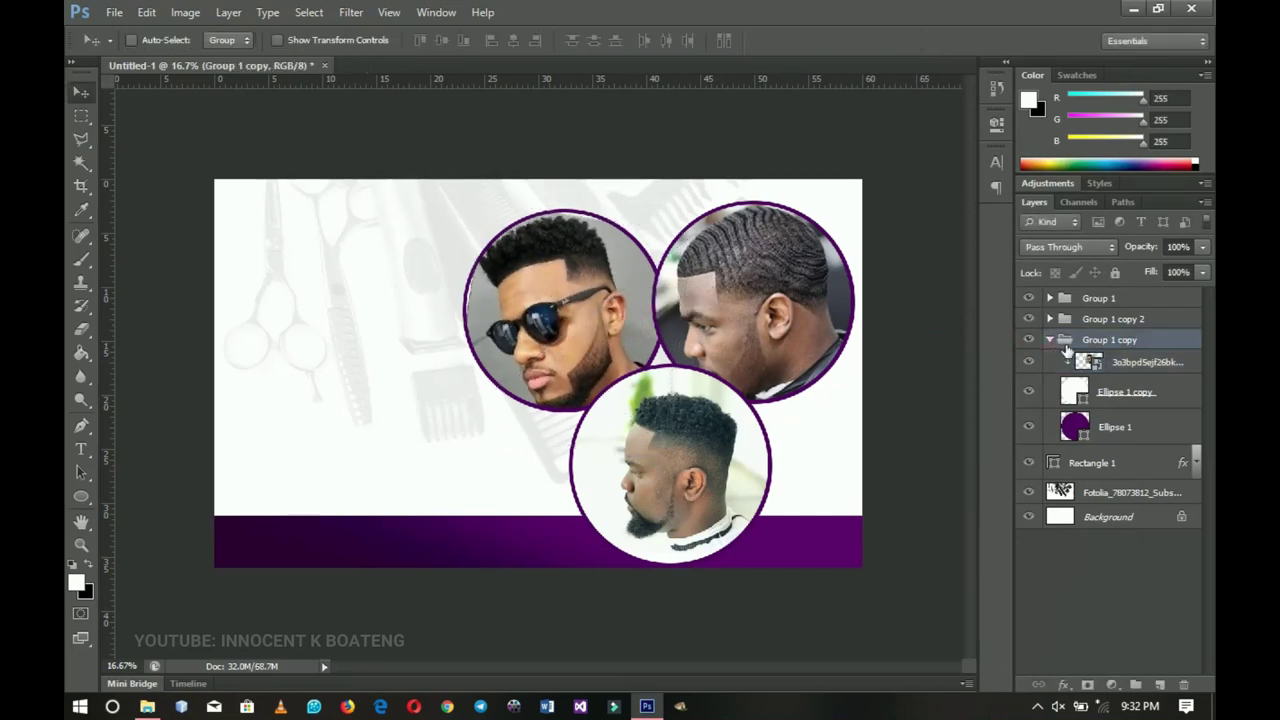
left_click(1049, 340)
key("ctrl+t")
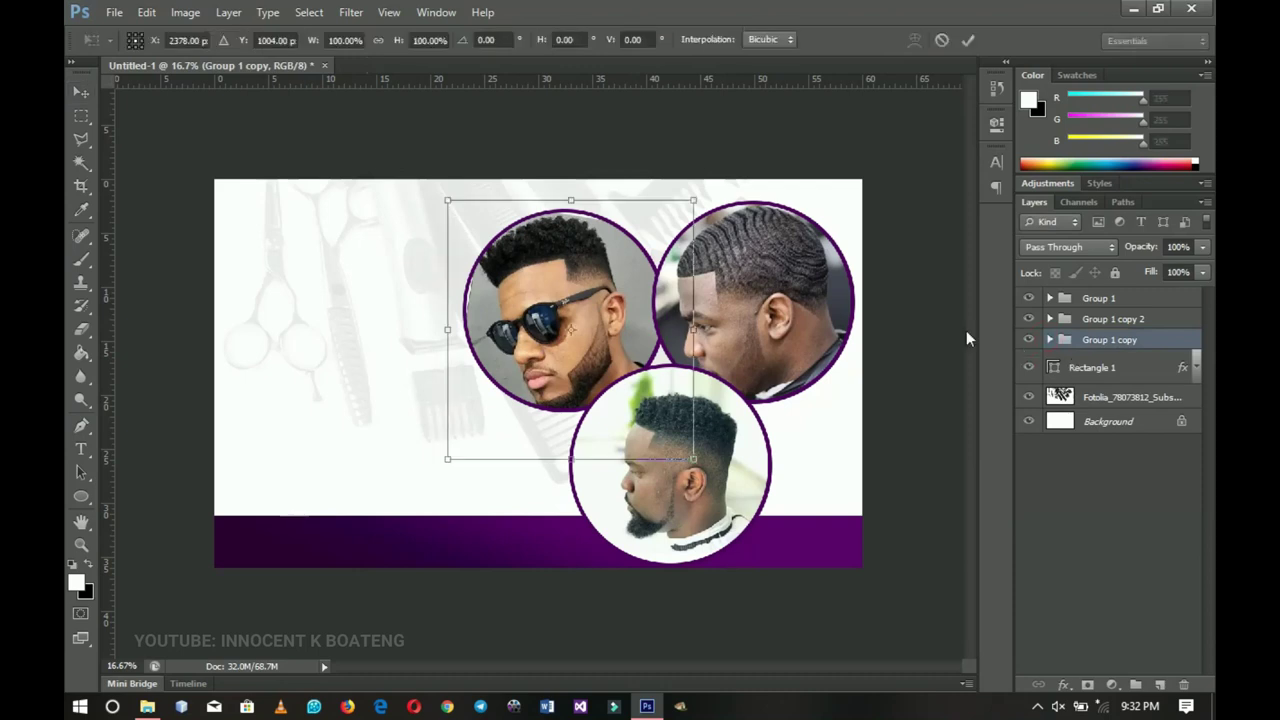
left_click_drag(704, 196, 686, 210)
left_click_drag(657, 344, 664, 348)
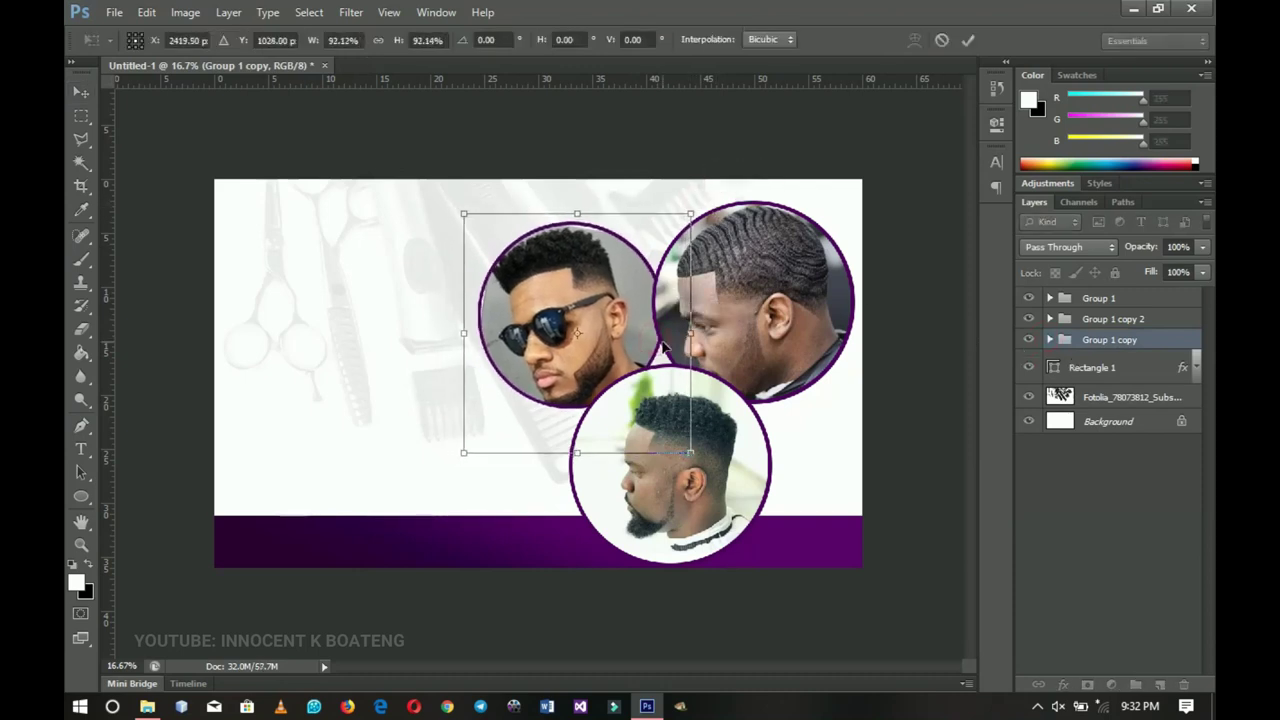
key("Return")
- Readjust the sunglasses photo's angle inside its circle, then zoom out to the whole flyer
left_click(1050, 340)
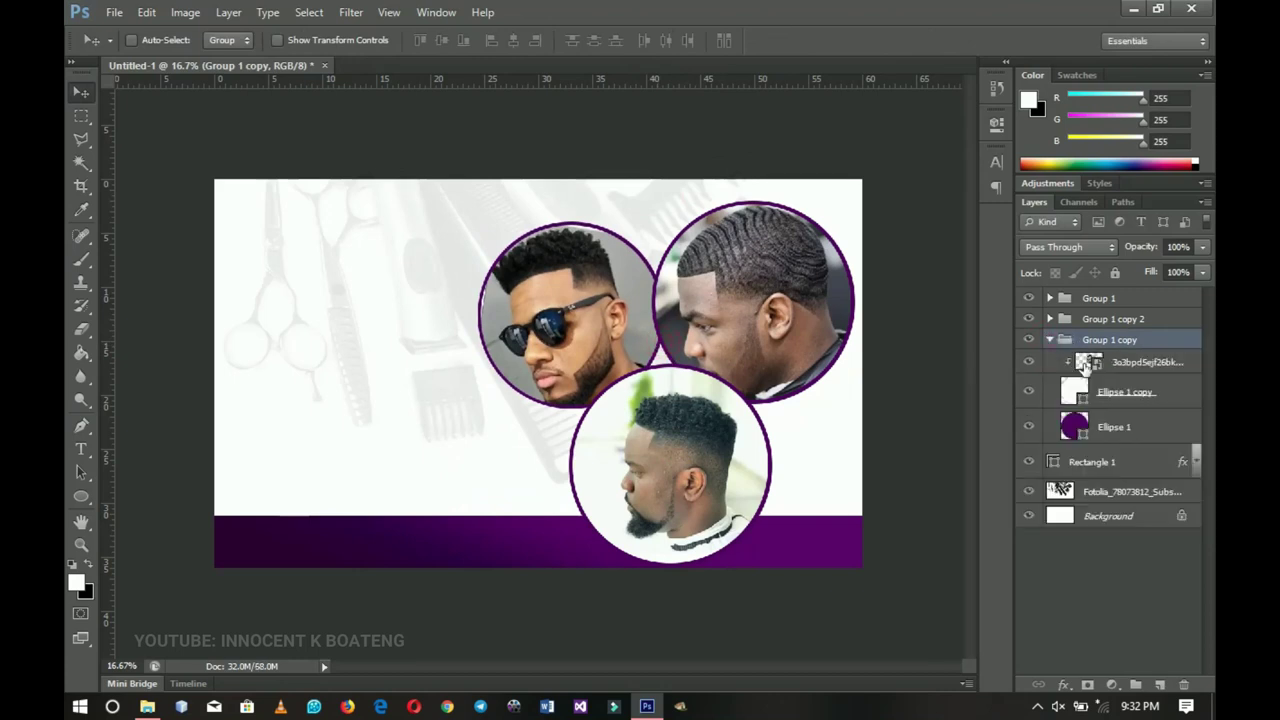
left_click(1132, 370)
key("ctrl+t")
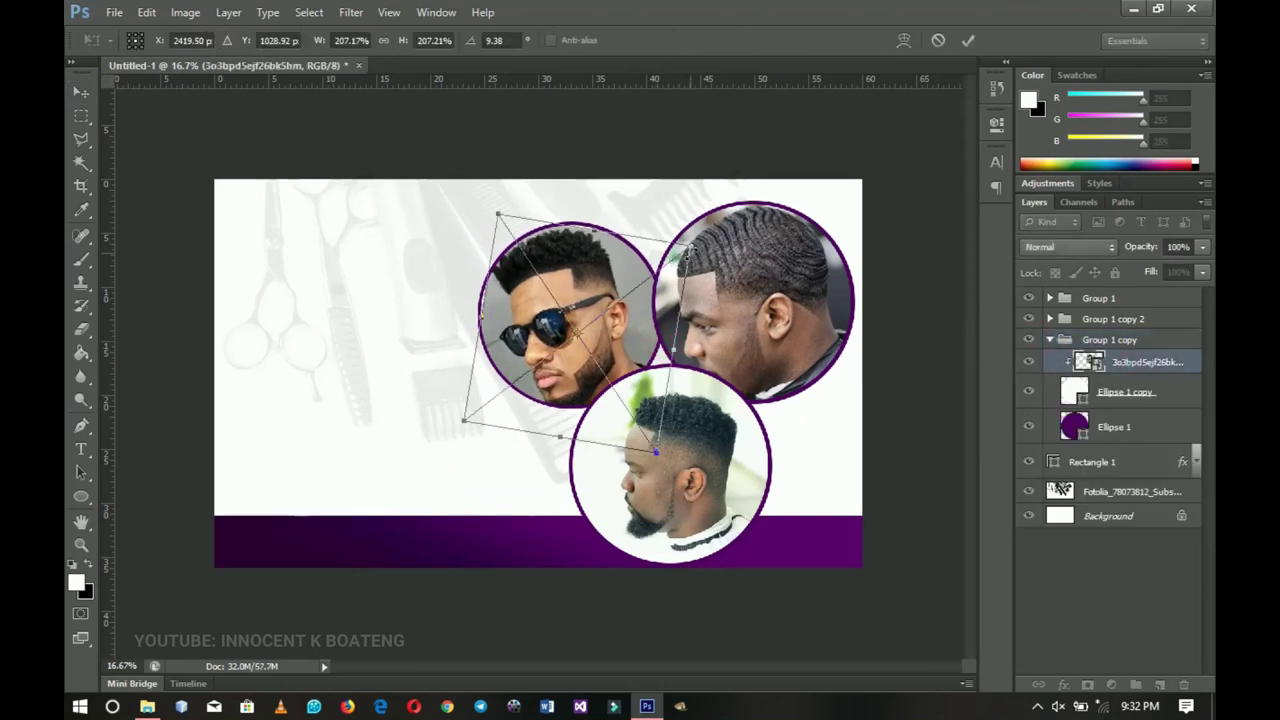
left_click_drag(690, 246, 684, 250)
key("Return")
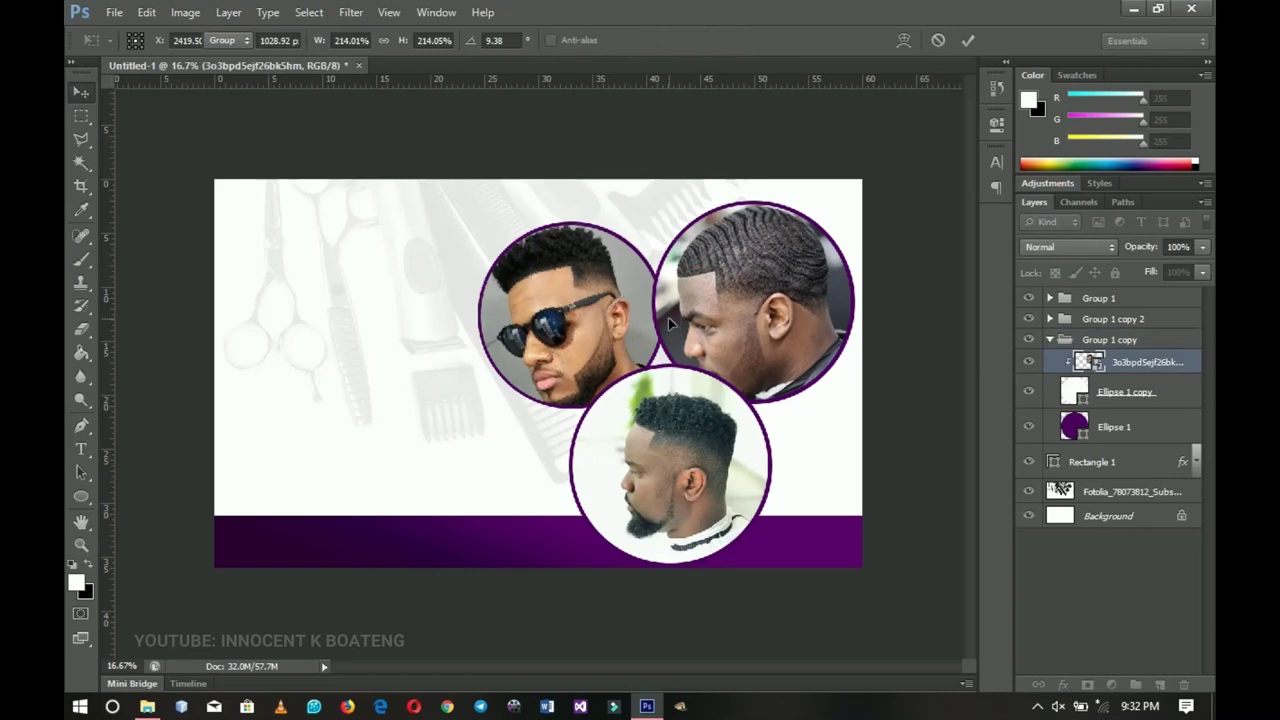
left_click(675, 365, "alt")
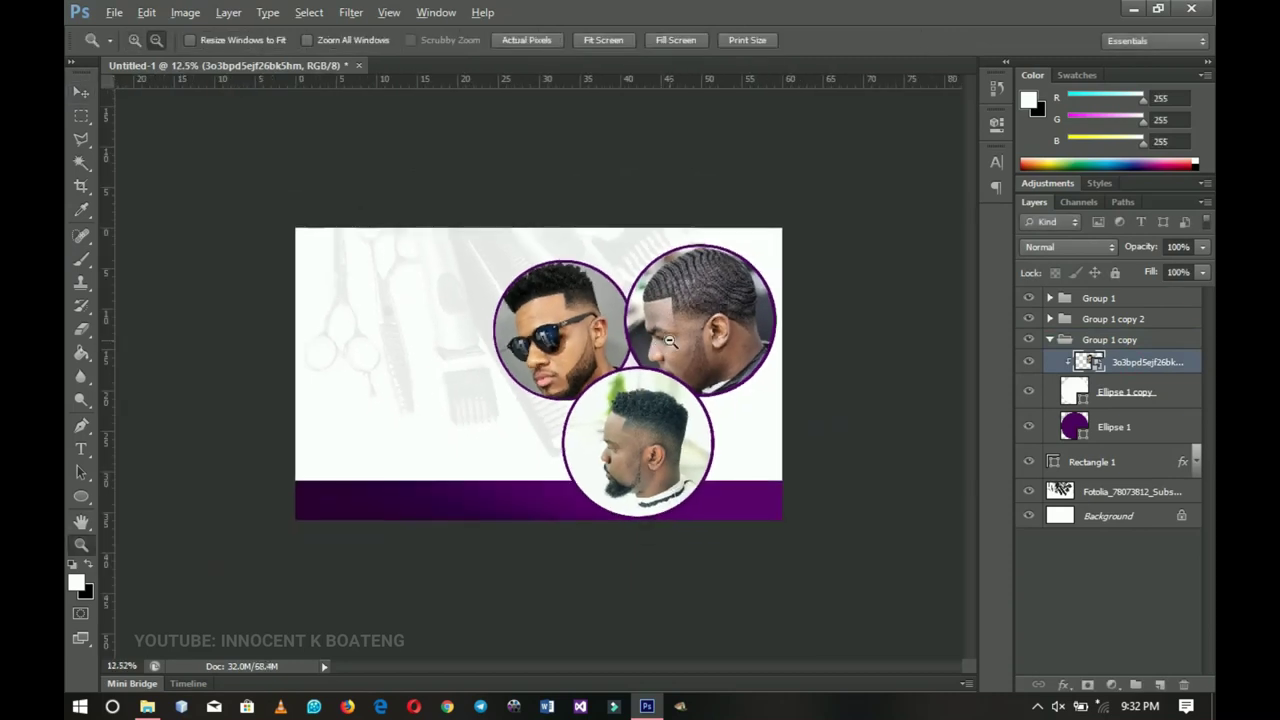
- Try enlarging and tilting all three circle groups together, then cancel the transform
left_click(1050, 340)
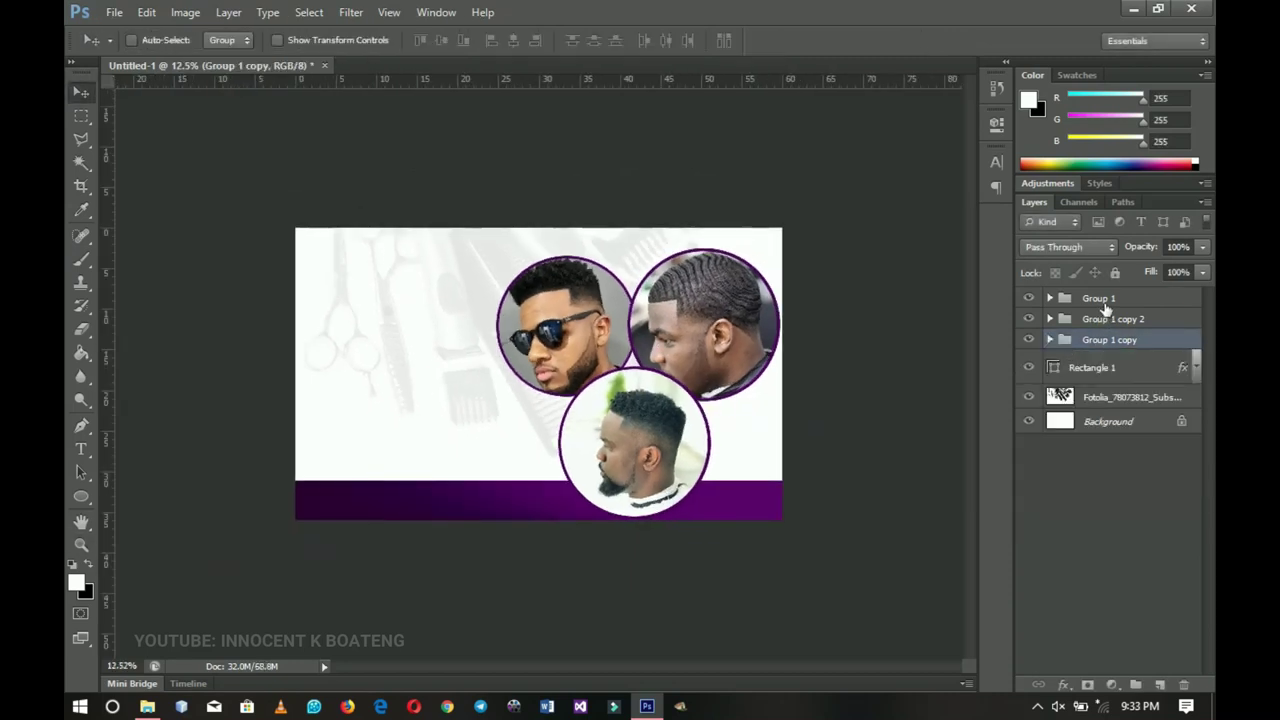
left_click(1104, 303, "shift")
key("ctrl+t")
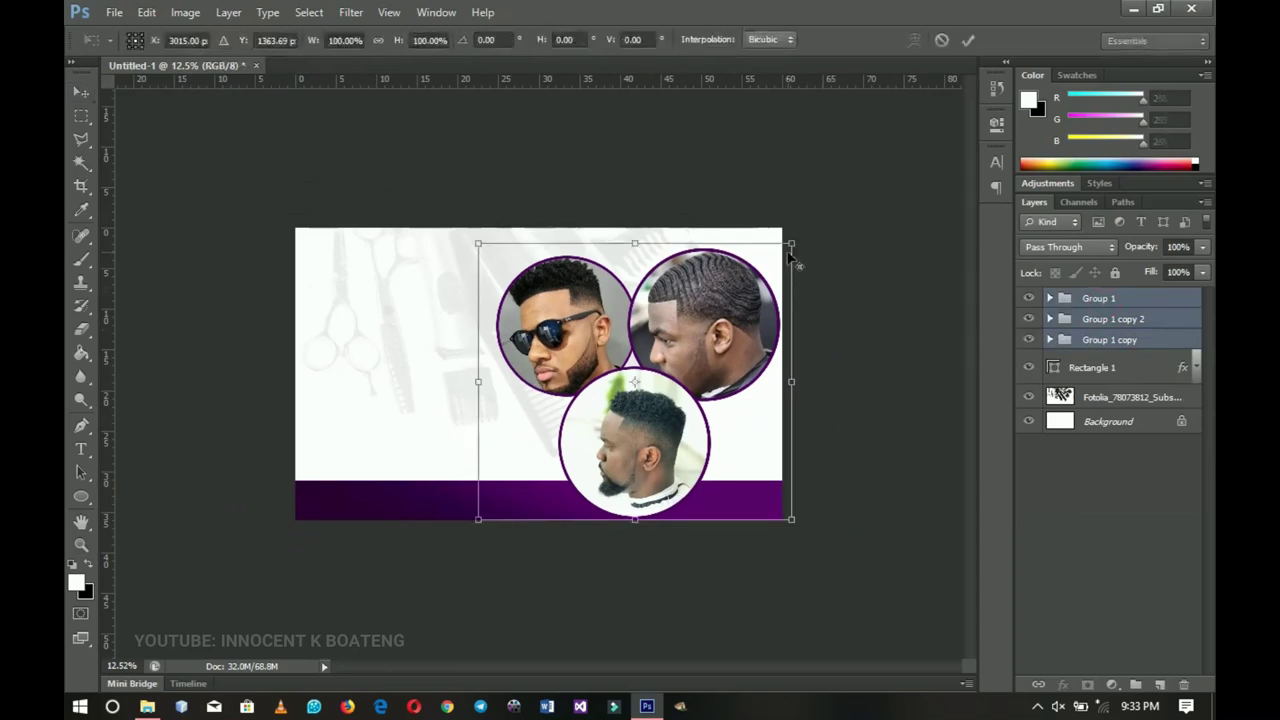
left_click_drag(790, 258, 810, 232)
left_click_drag(834, 334, 879, 309)
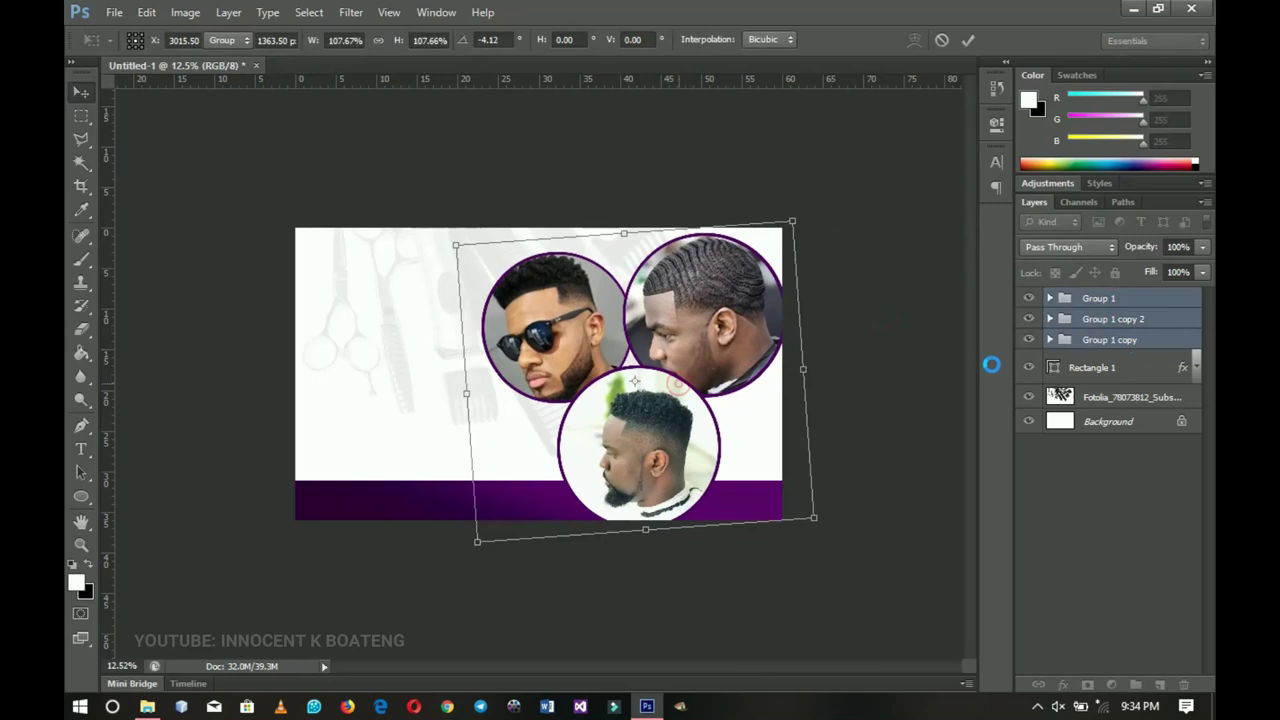
key("Escape")
- Nudge Group 1's bottom circle up and shrink it to about 93%
left_click(1098, 298)
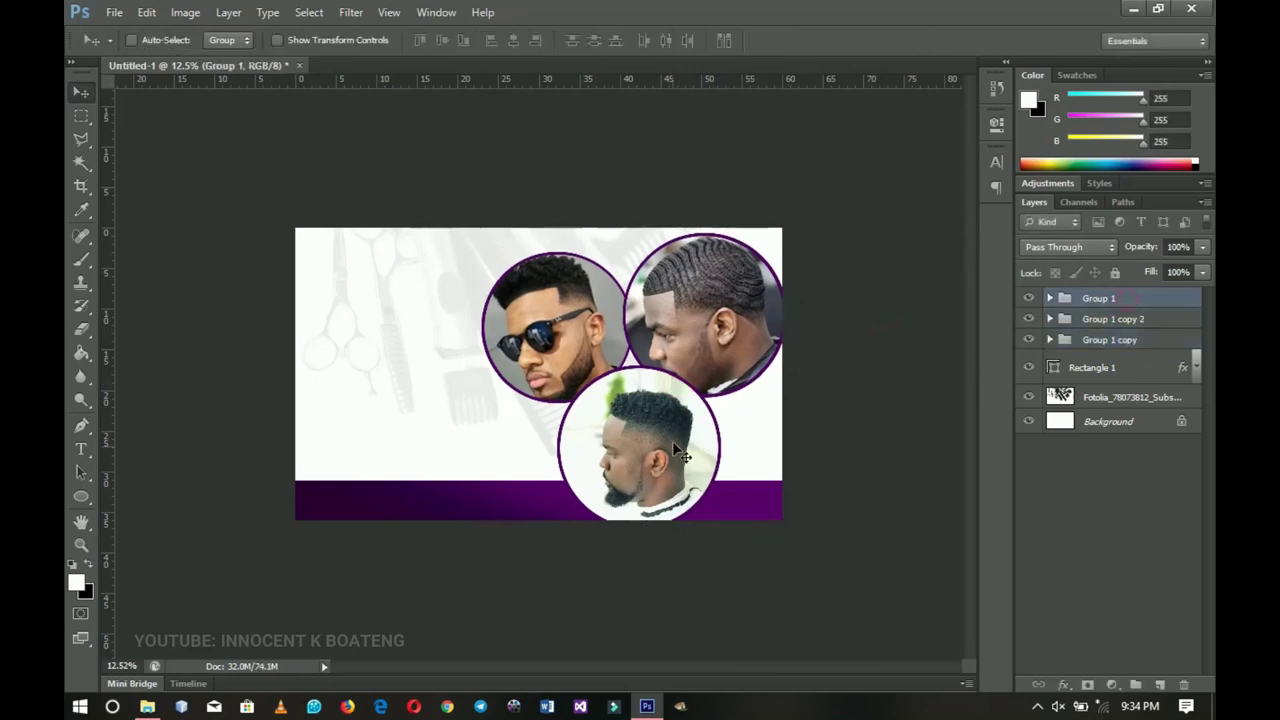
left_click_drag(672, 441, 677, 429)
key("ctrl+t")
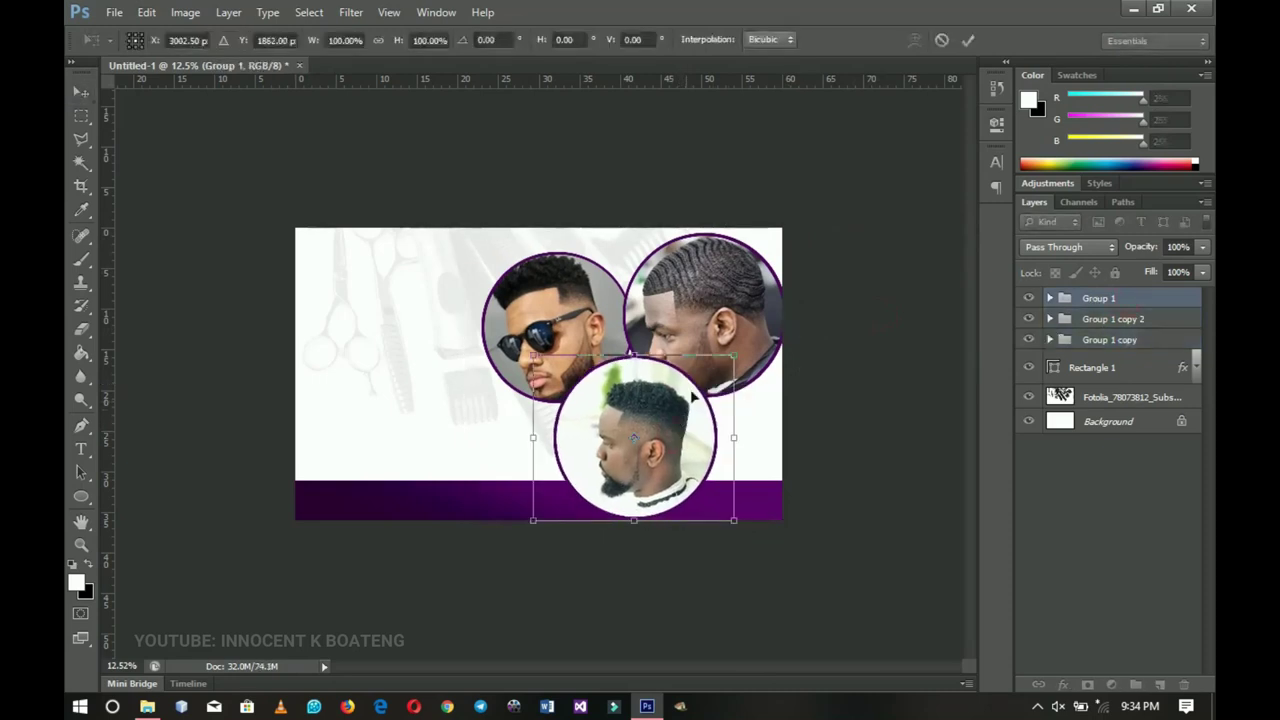
left_click_drag(735, 355, 710, 365)
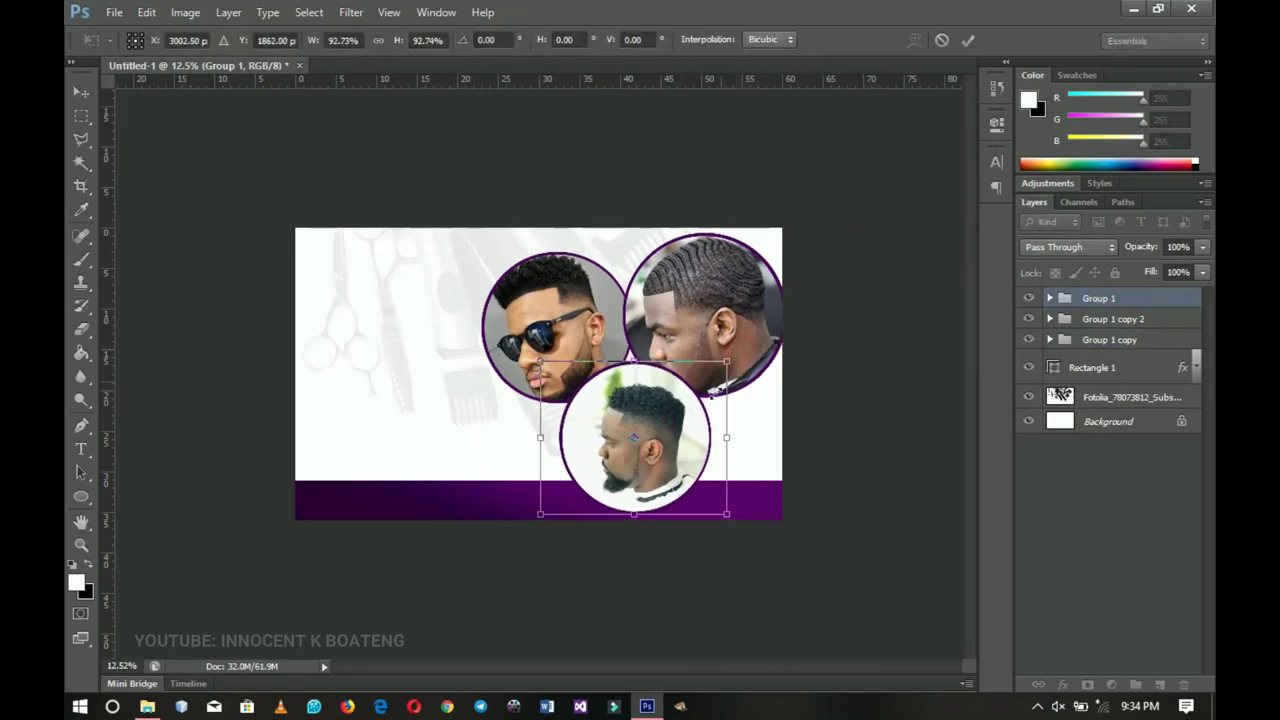
key("Return")
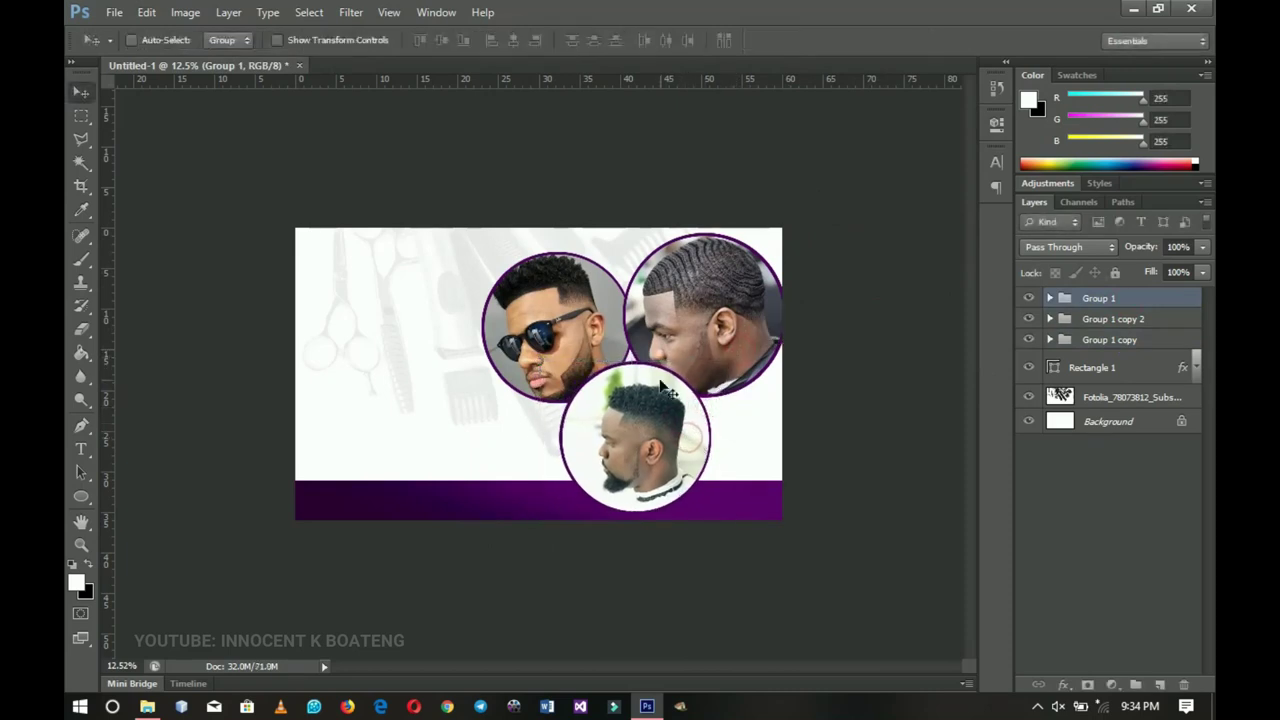
- Zoom in to inspect the bottom photo, then zoom back out to the whole flyer
left_click(660, 384)
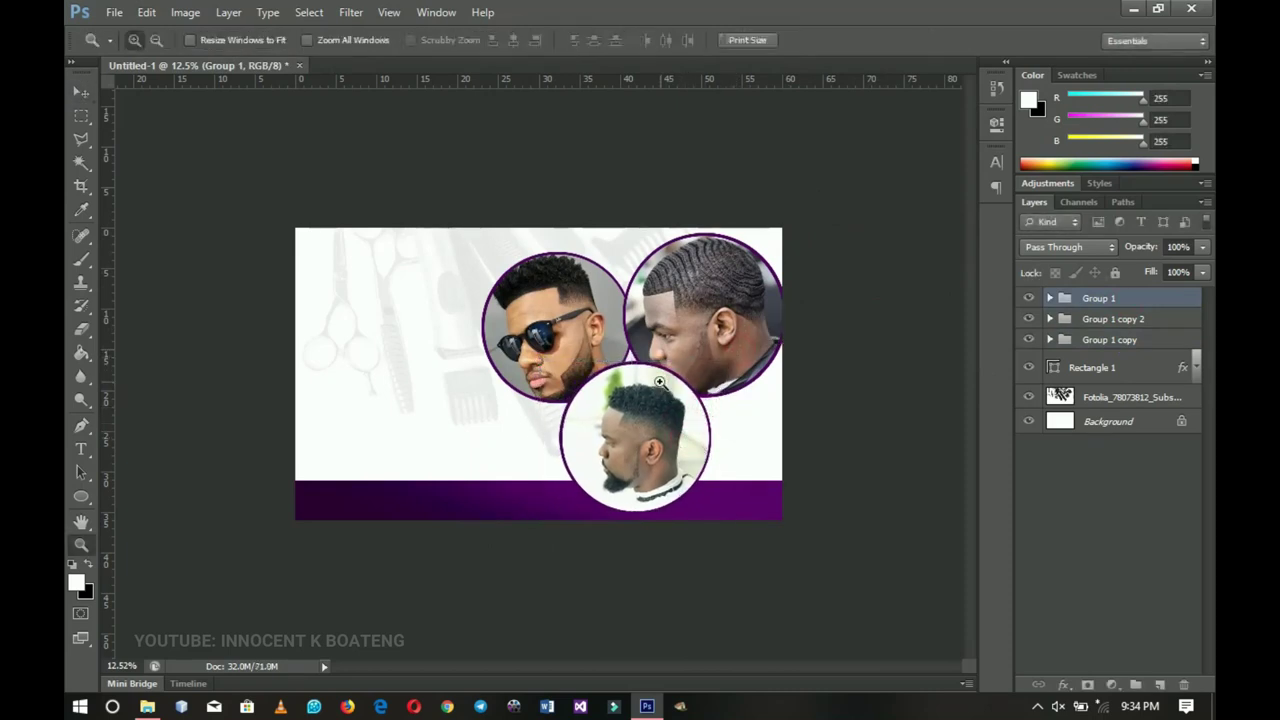
left_click(660, 384, "ctrl")
left_click(665, 385, "ctrl")
scroll(691, 378, "down", 2)
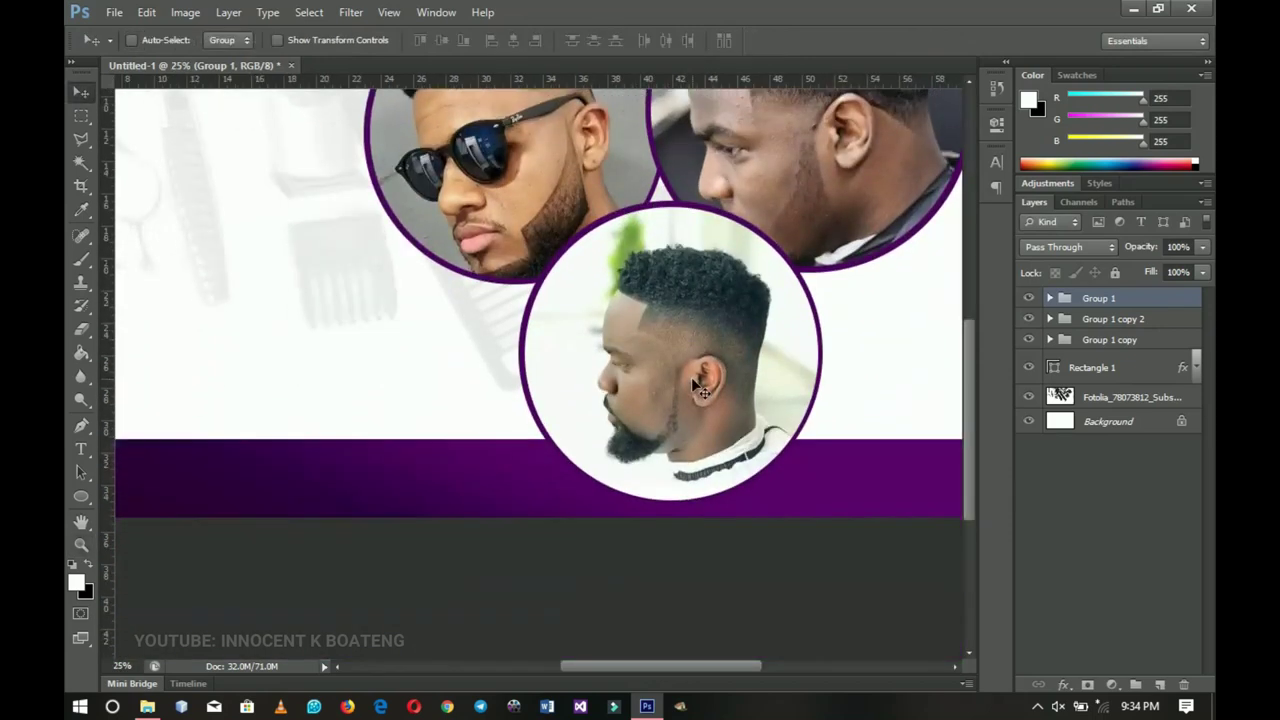
key("z")
scroll(692, 378, "down", 4)
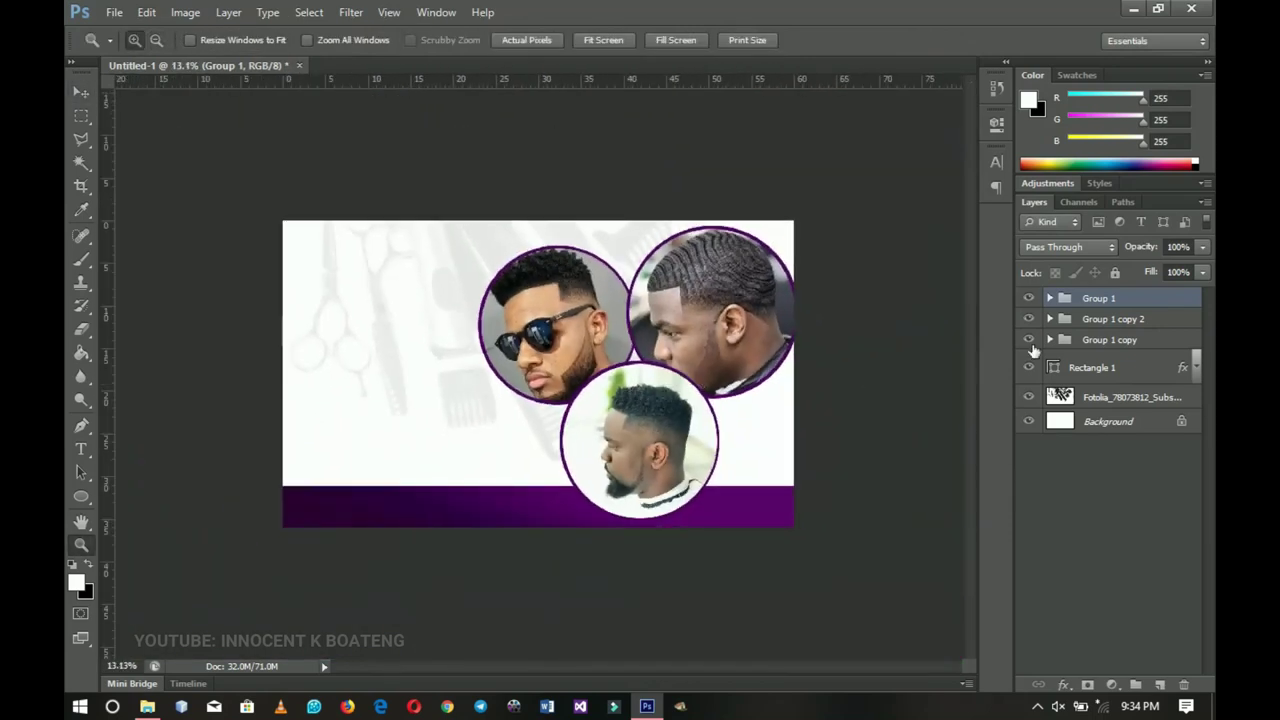
- Recolour Group 1 copy's Ellipse 1 ring with the dark purple sampled from the bottom bar
left_click(1048, 340)
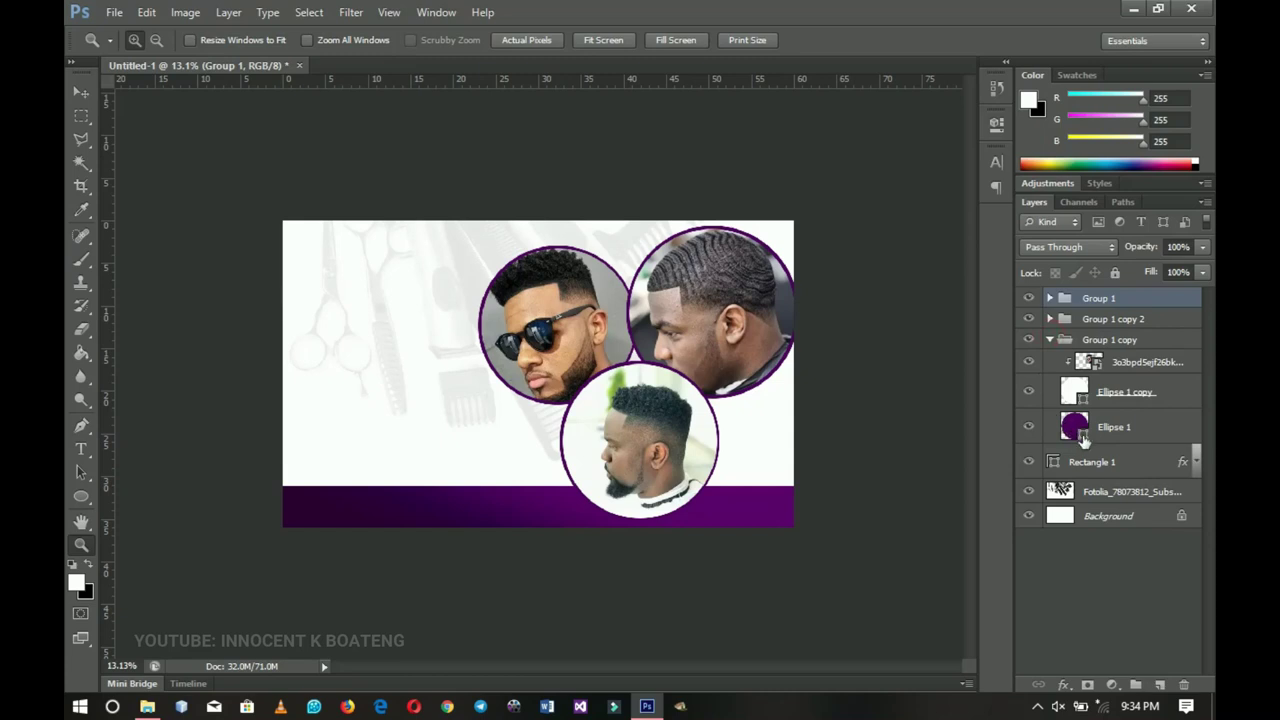
double_click(1082, 440)
left_click(366, 500)
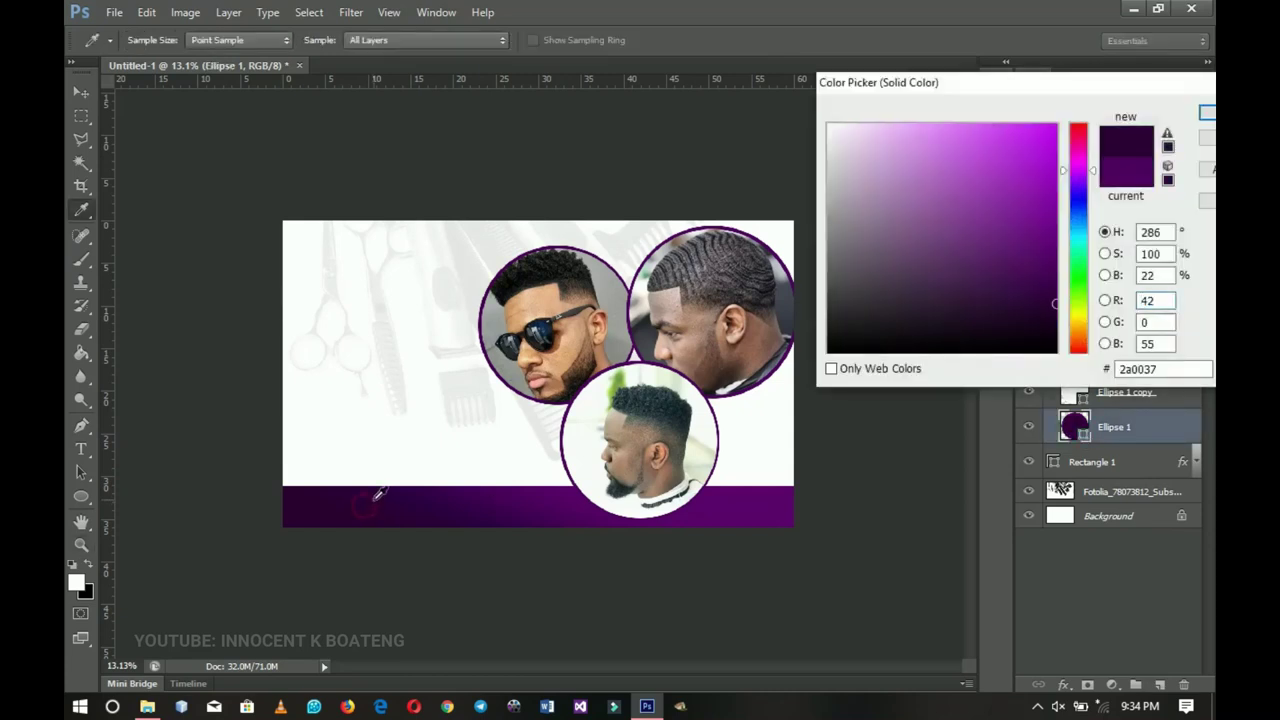
left_click(1207, 112)
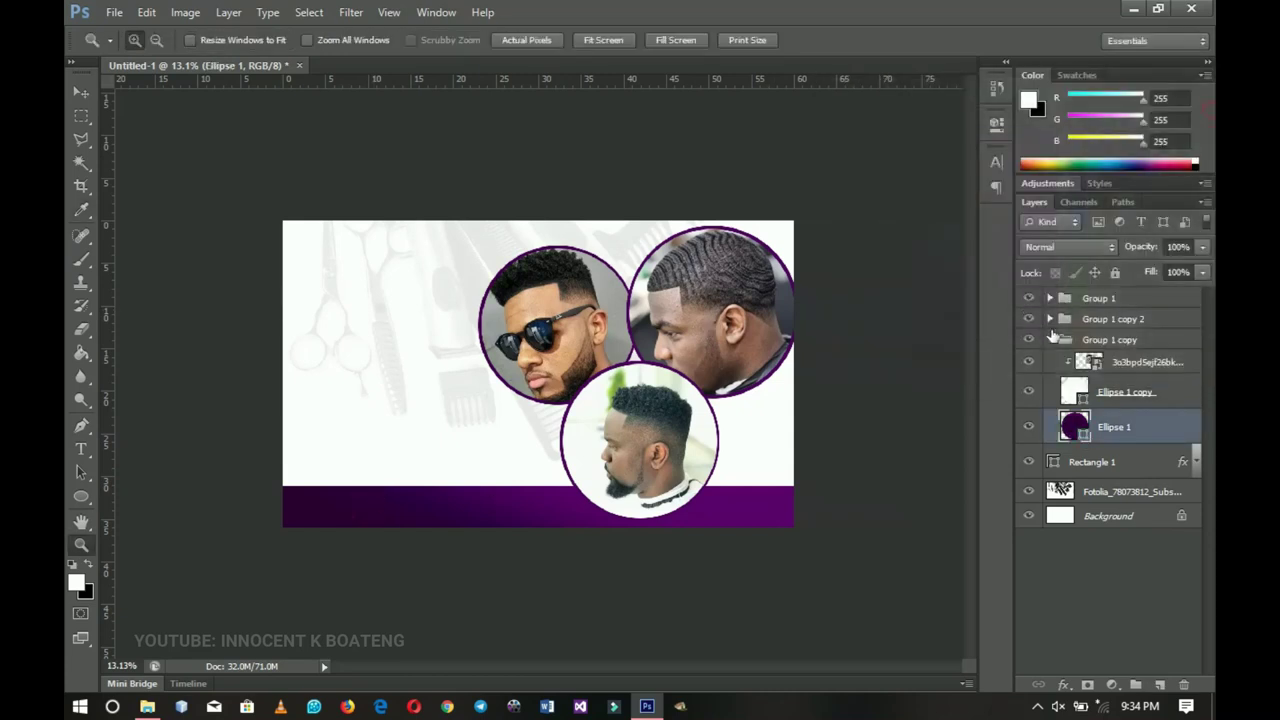
- Recolour Group 1 copy 2's Ellipse 1 ring with the bar's dark purple
left_click(1050, 340)
left_click(1049, 319)
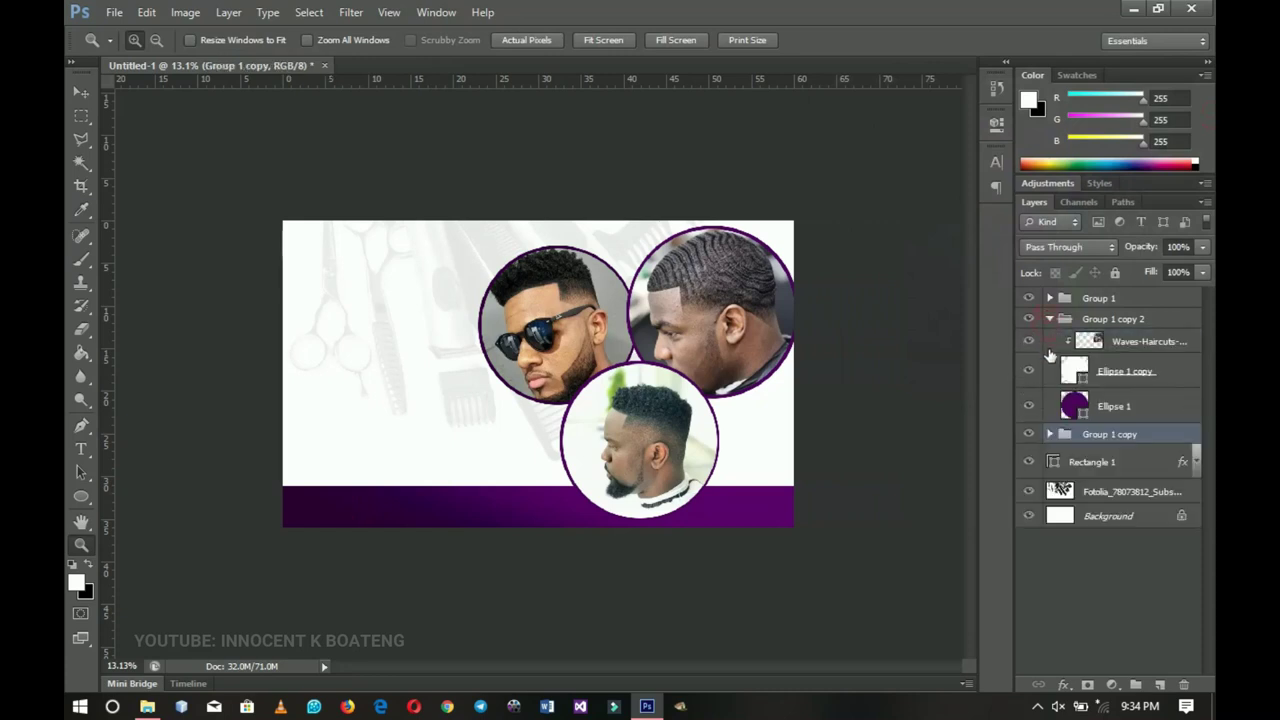
double_click(1074, 405)
left_click(380, 506)
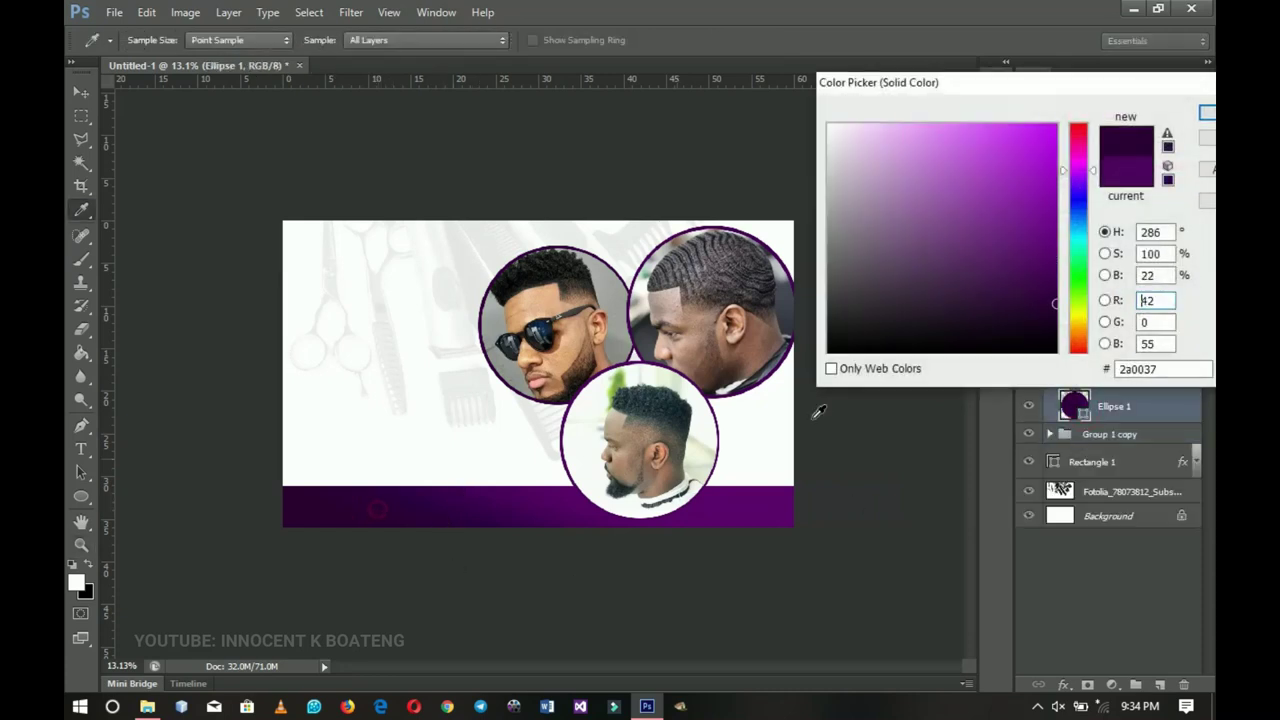
left_click(1207, 112)
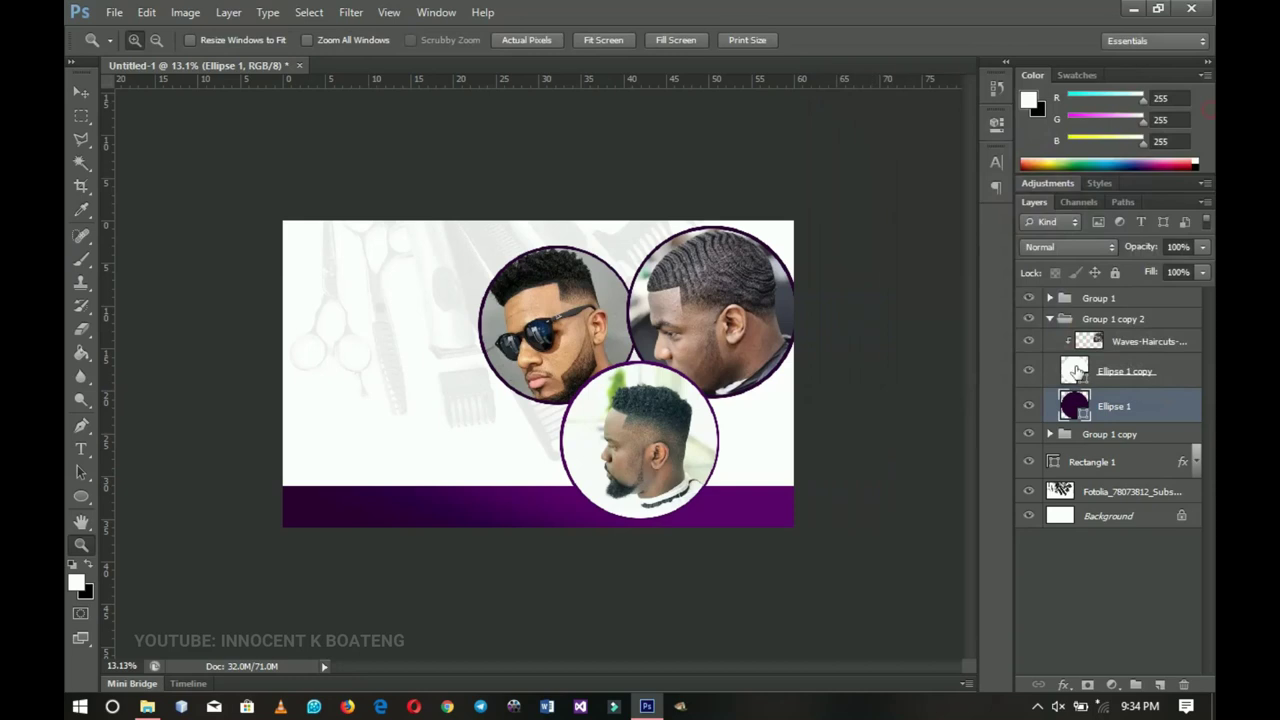
- Recolour Group 1's Ellipse 1 ring with the bar's purple and return to the Move tool
left_click(1050, 319)
left_click(1050, 298)
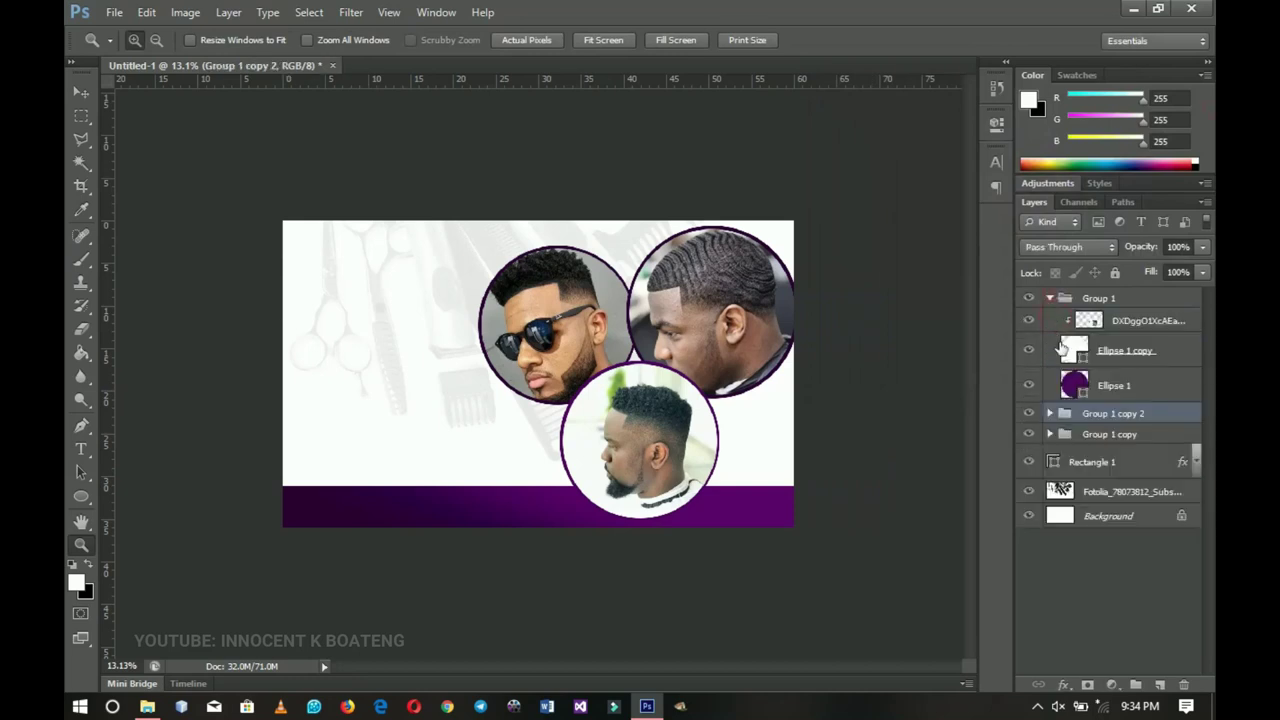
double_click(1076, 386)
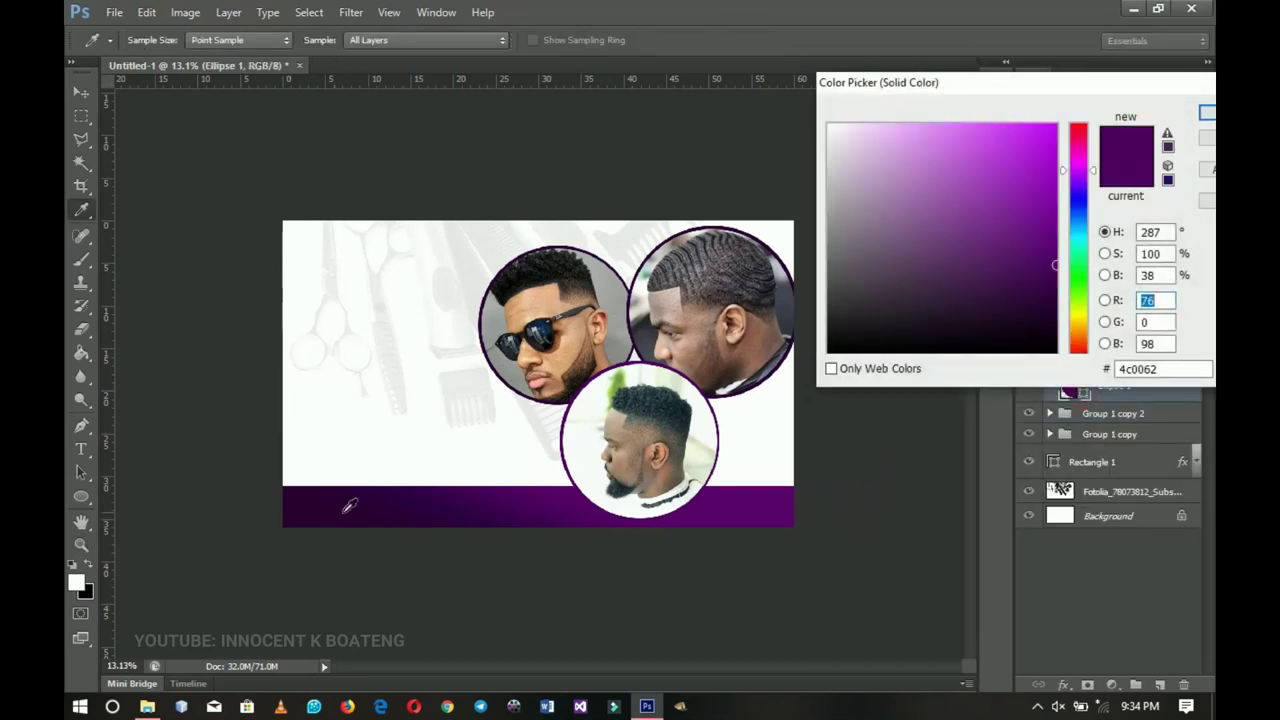
left_click(365, 511)
key("Return")
key("v")
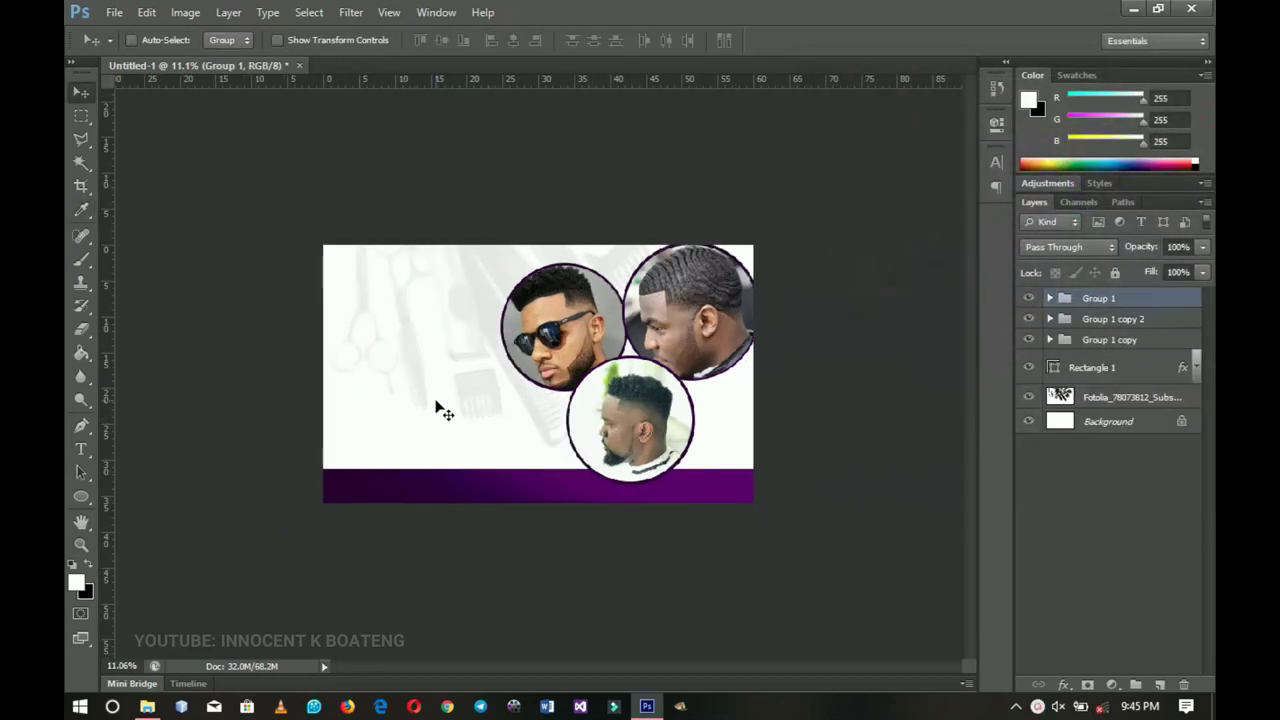
- Zoom to 16.7% and start the INNO text layer at the top left in a 'Hel…' font
key("z")
left_click(430, 387)
key("ctrl+plus")
key("v")
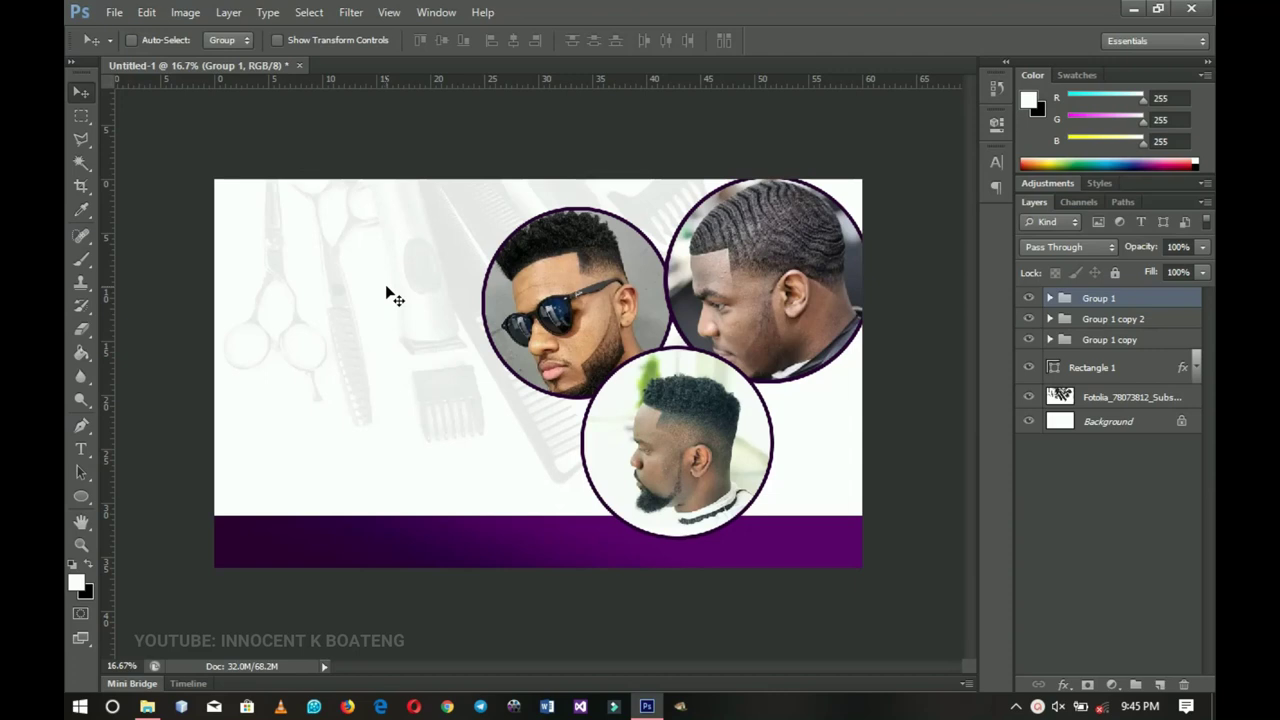
left_click(81, 449)
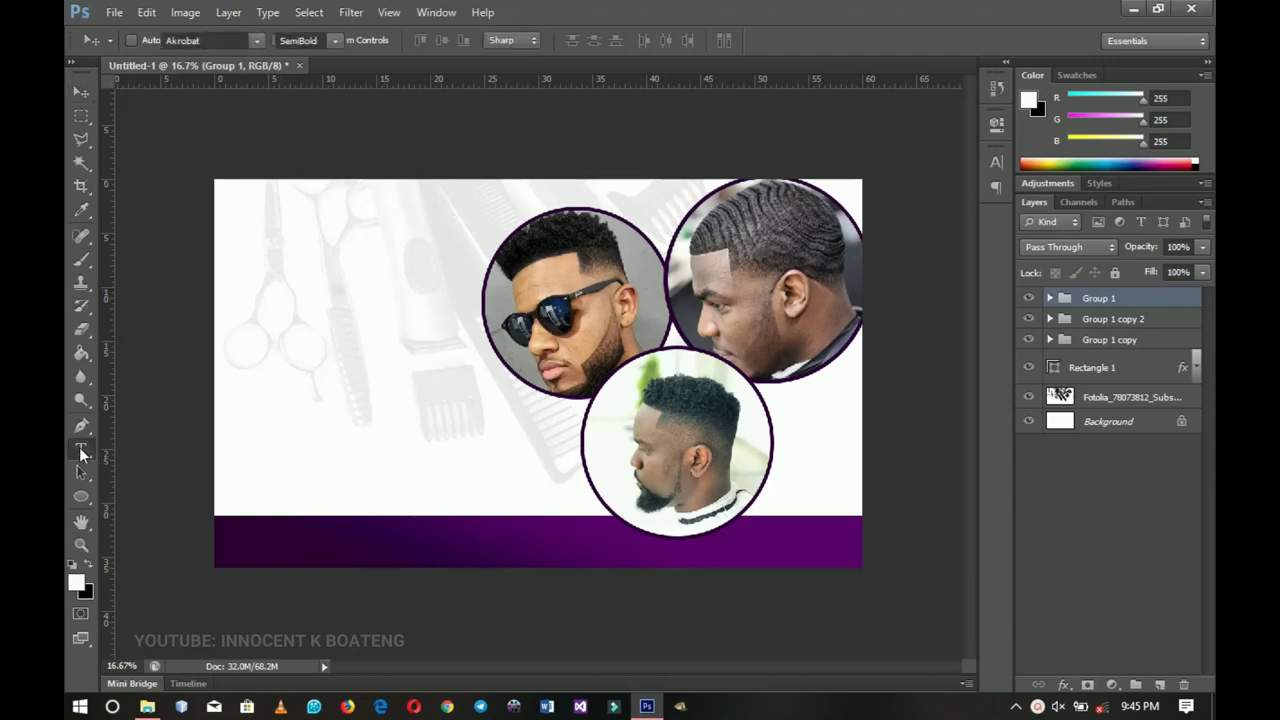
left_click(260, 246)
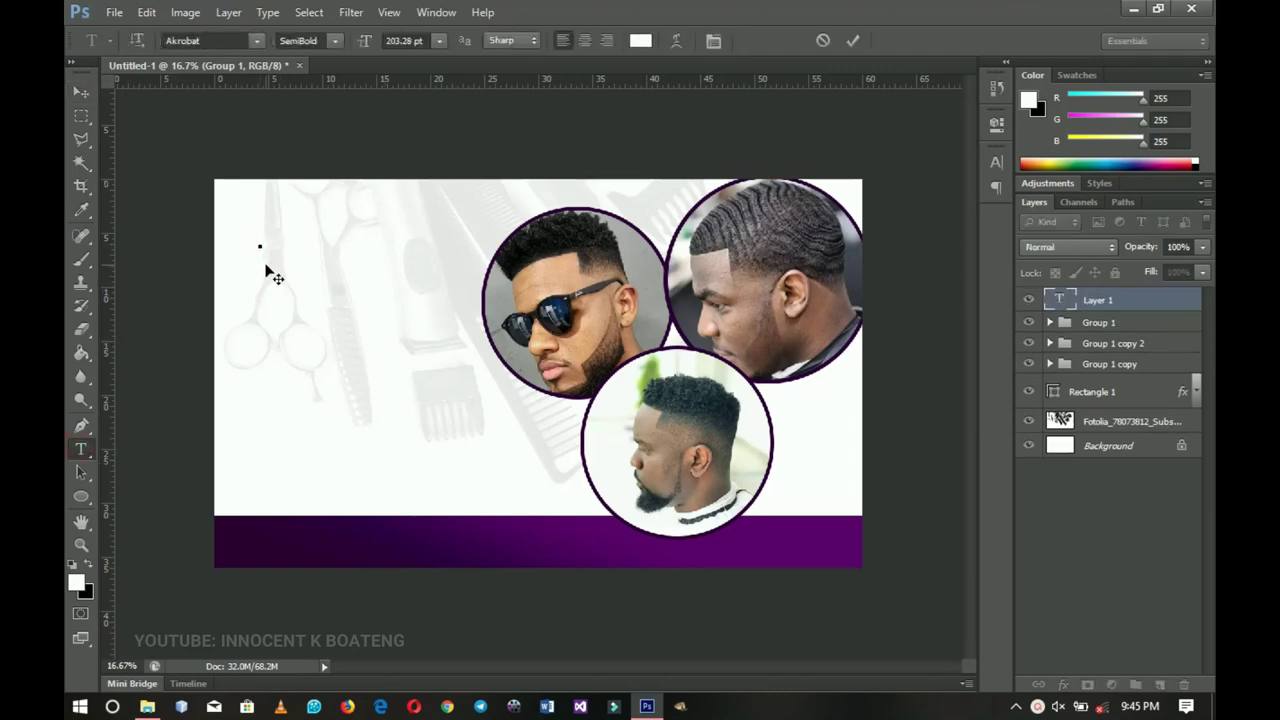
key("ctrl+a")
type("Hel")
key("Return")
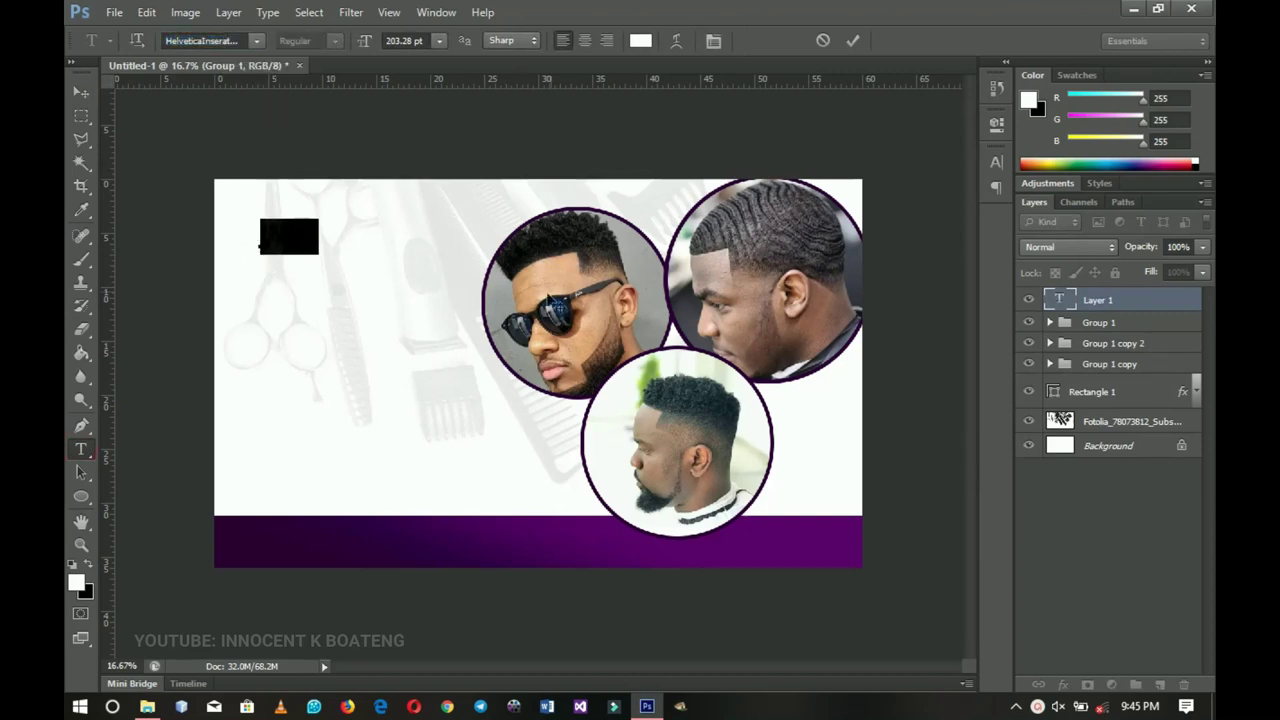
- Colour the INNO text with the purple sampled from the bar and commit it
left_click(641, 40)
left_click_drag(617, 566, 508, 552)
left_click(1207, 114)
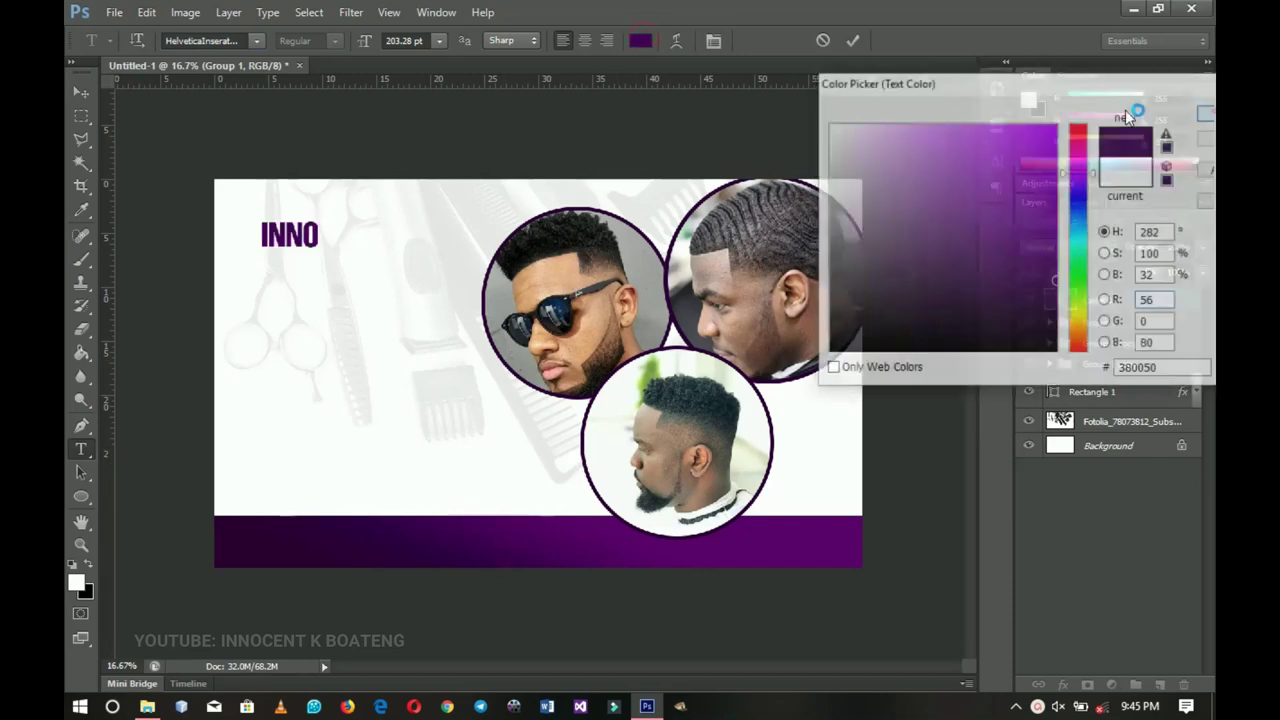
left_click(81, 92)
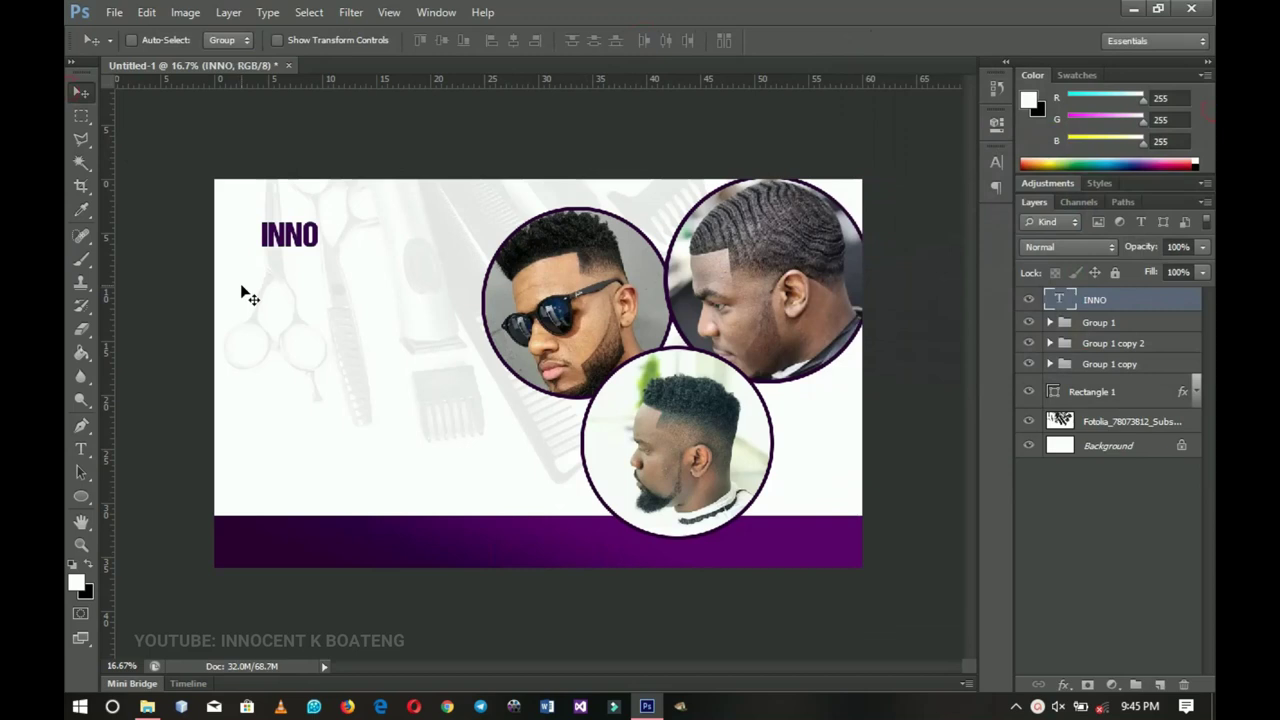
- Scale INNO up about fourfold and move it to the flyer's top left
key("ctrl+t")
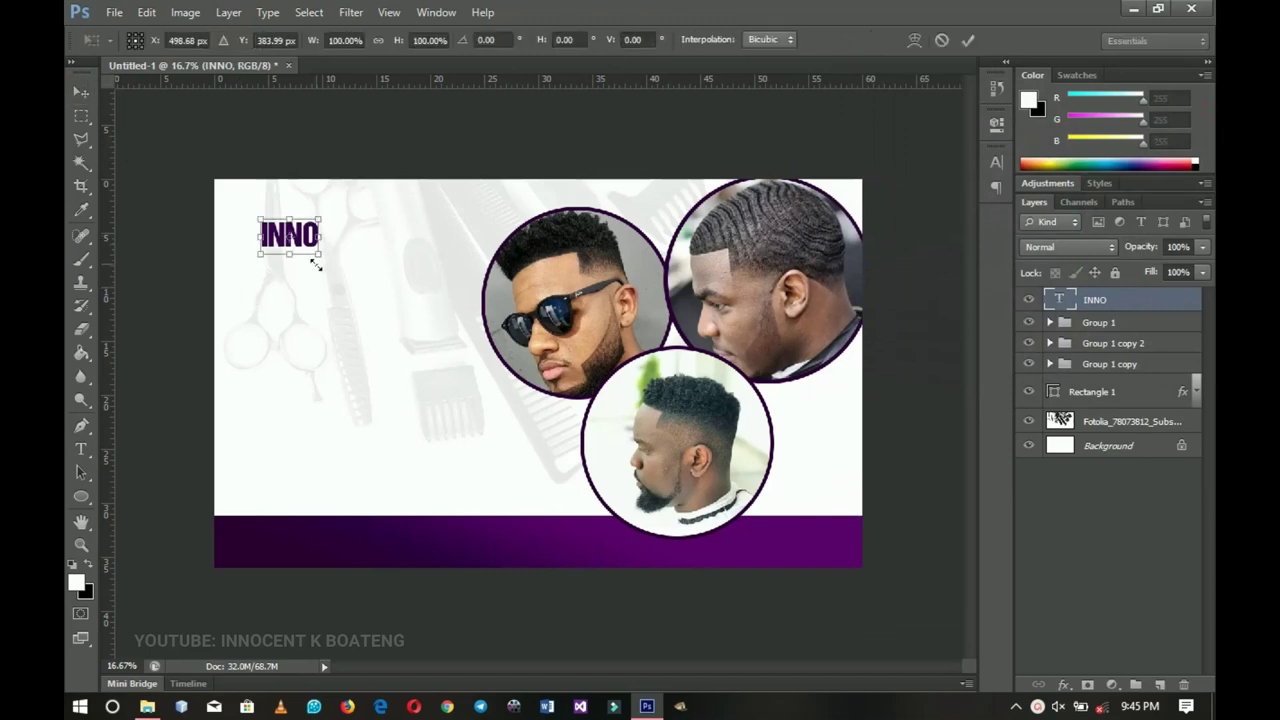
left_click_drag(321, 255, 409, 310)
key("Return")
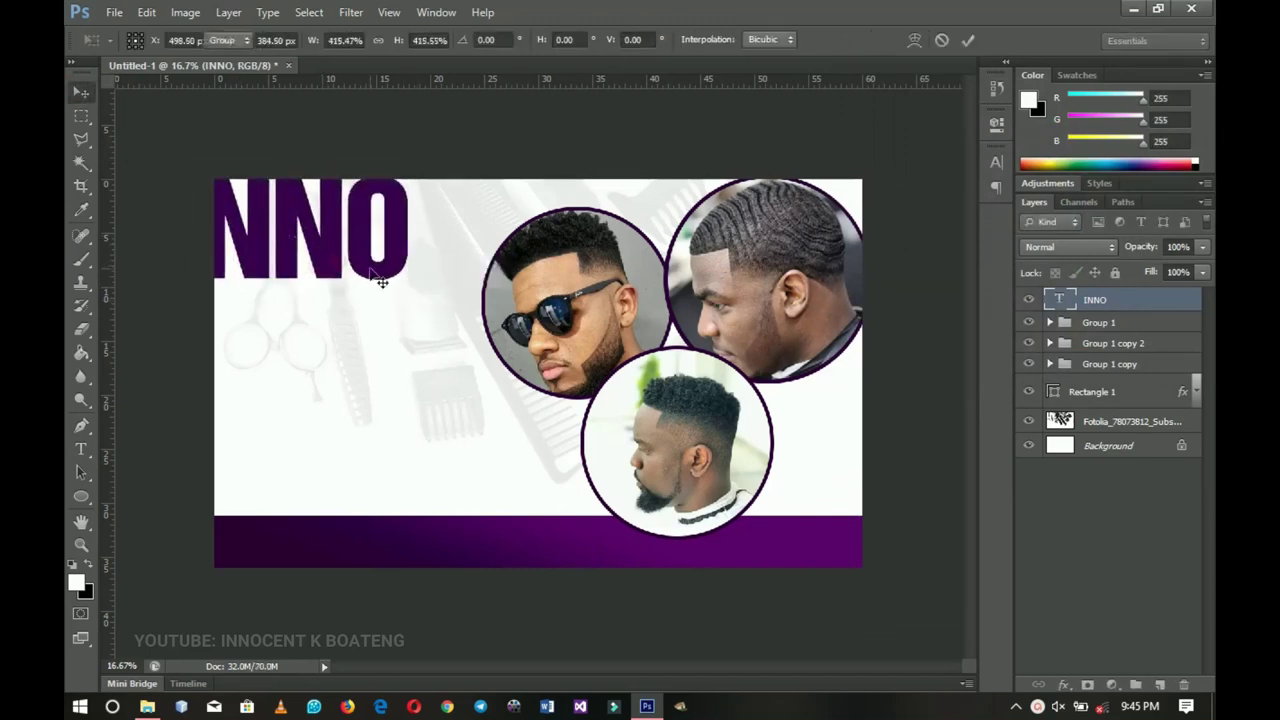
left_click_drag(372, 266, 430, 280)
- Add a purple preset Gradient Overlay to INNO, angled at about 85 degrees
right_click(1126, 301)
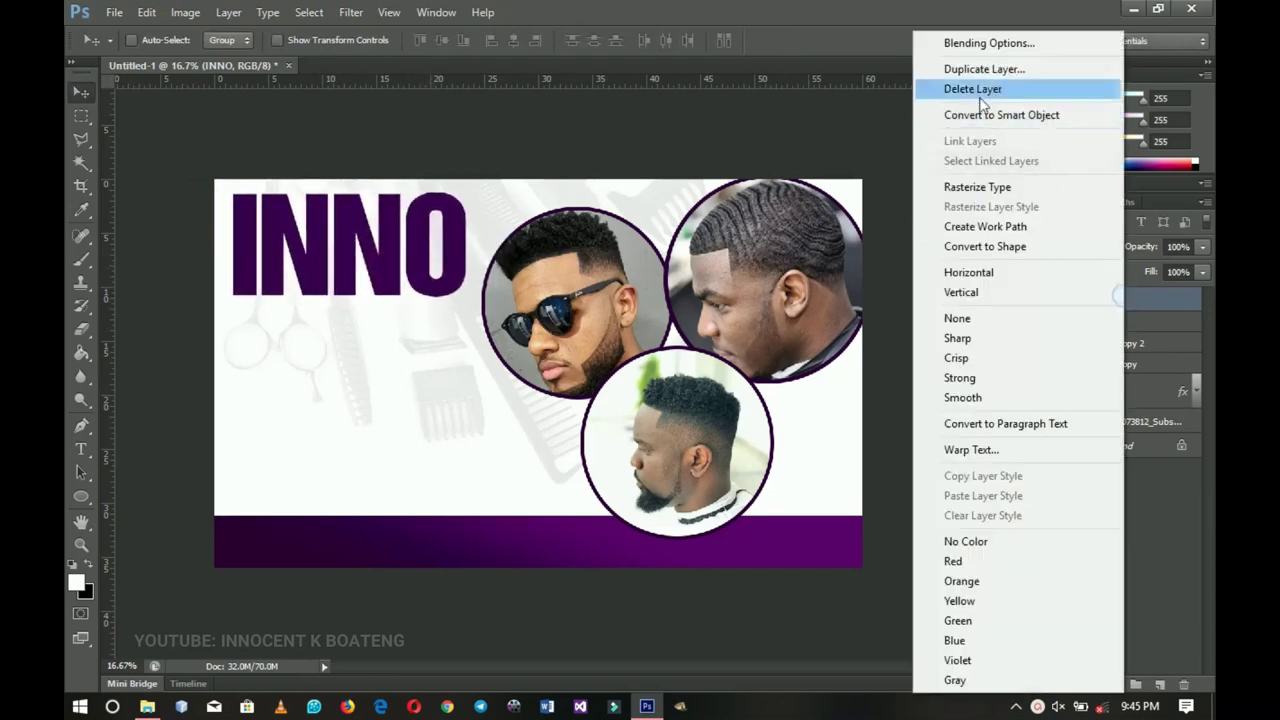
key("Escape")
key("space")
double_click(1150, 299)
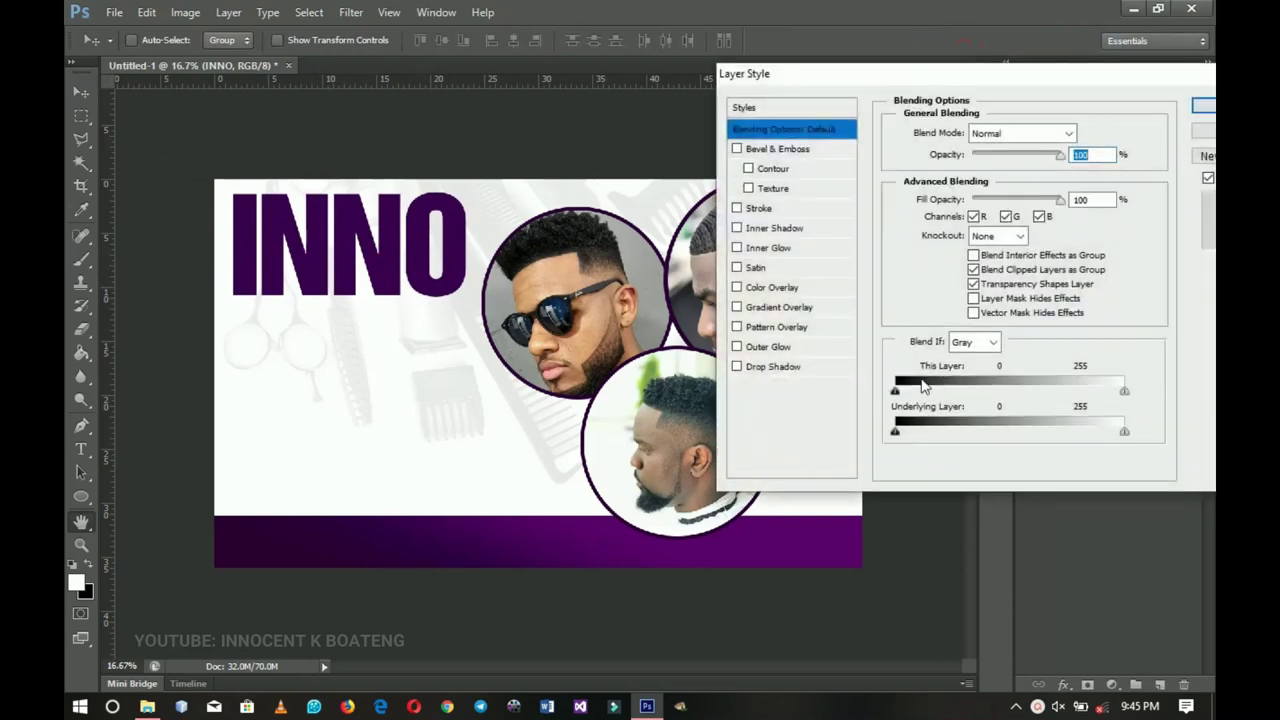
left_click(800, 308)
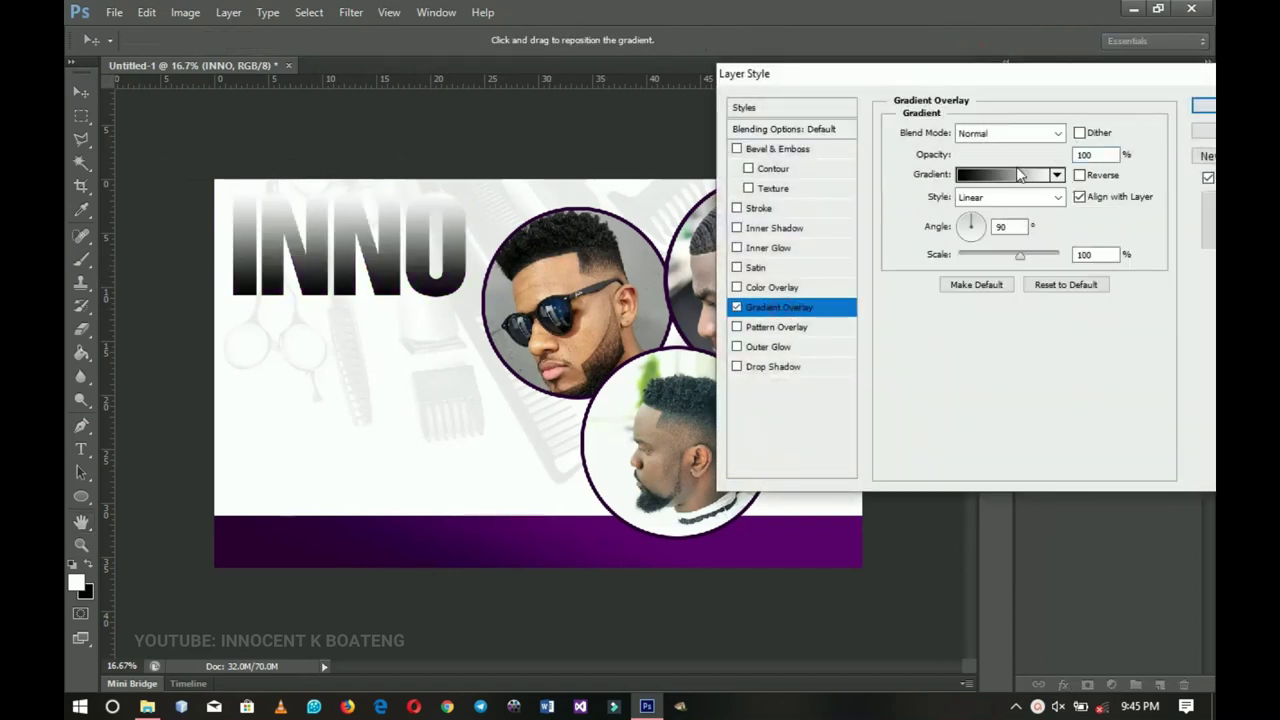
left_click(1020, 172)
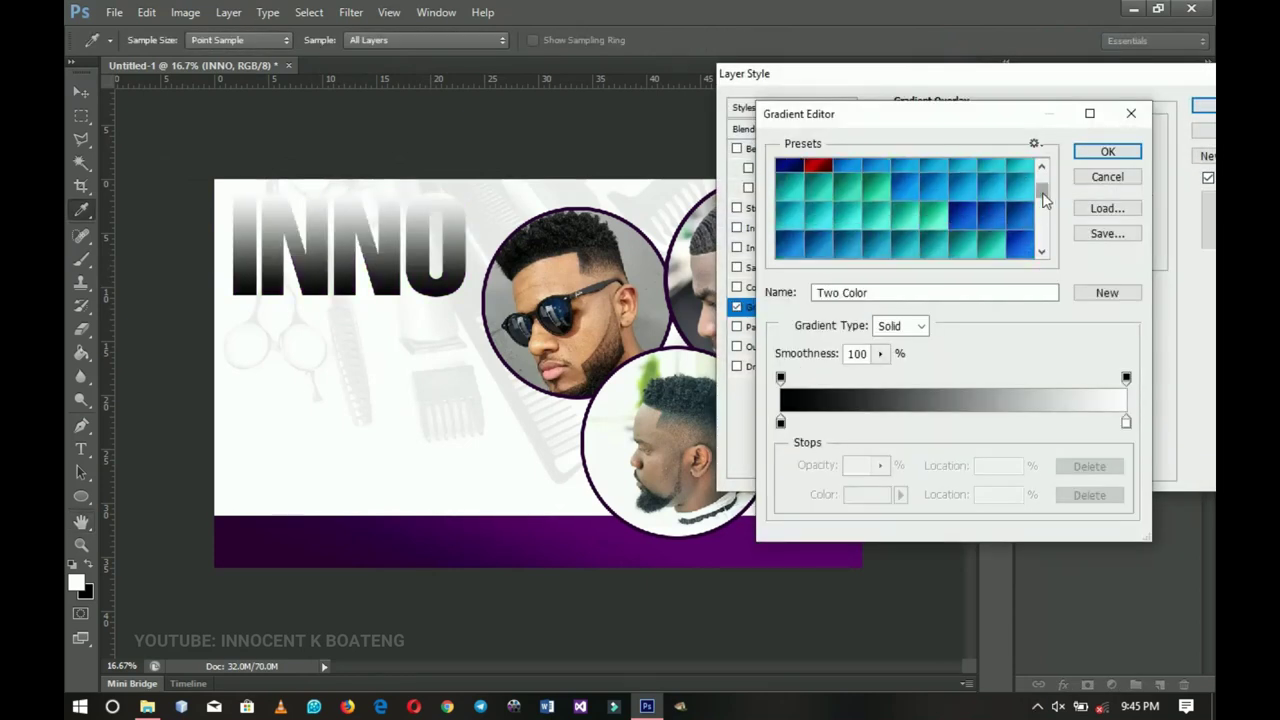
left_click_drag(1041, 190, 1048, 274)
left_click(933, 242)
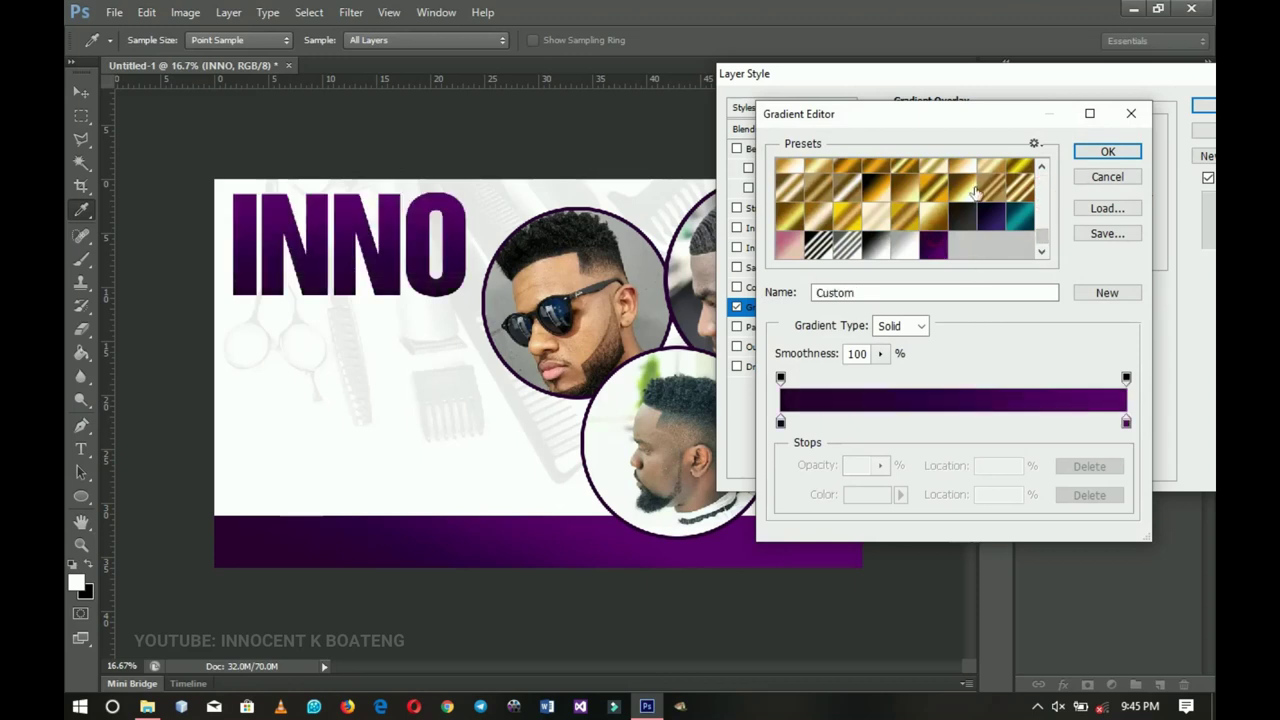
left_click(1105, 151)
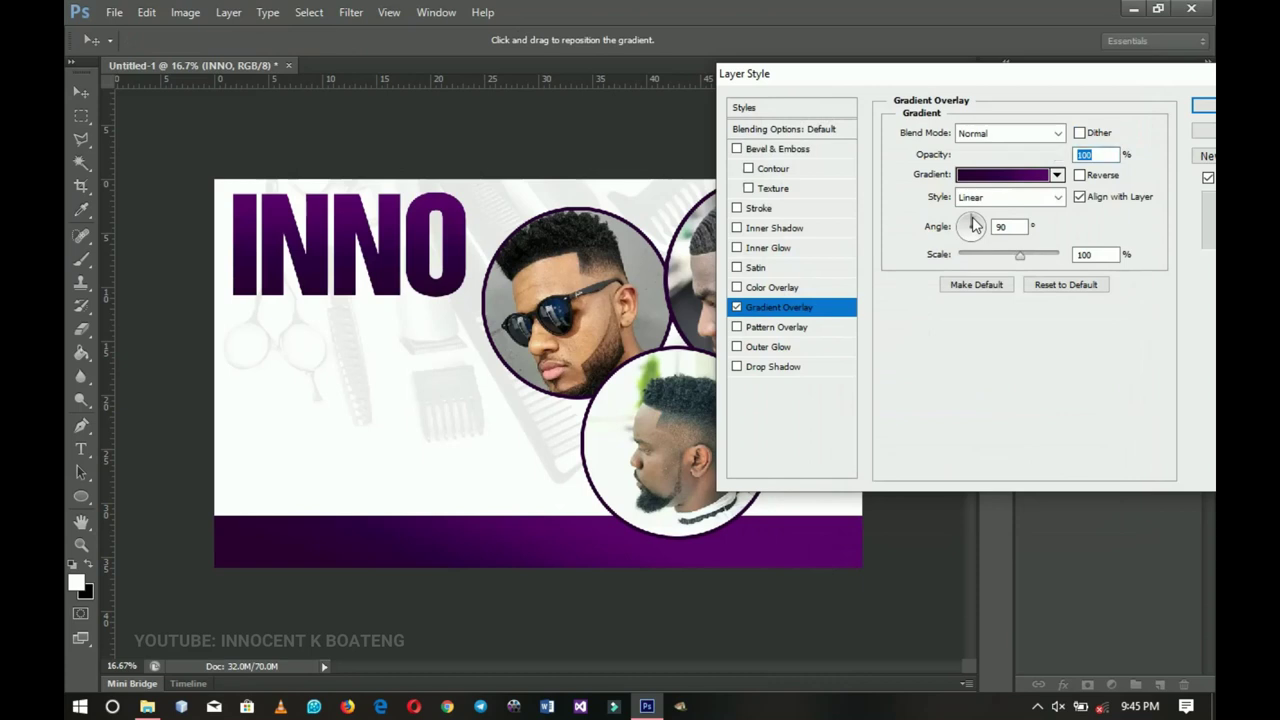
left_click(973, 226)
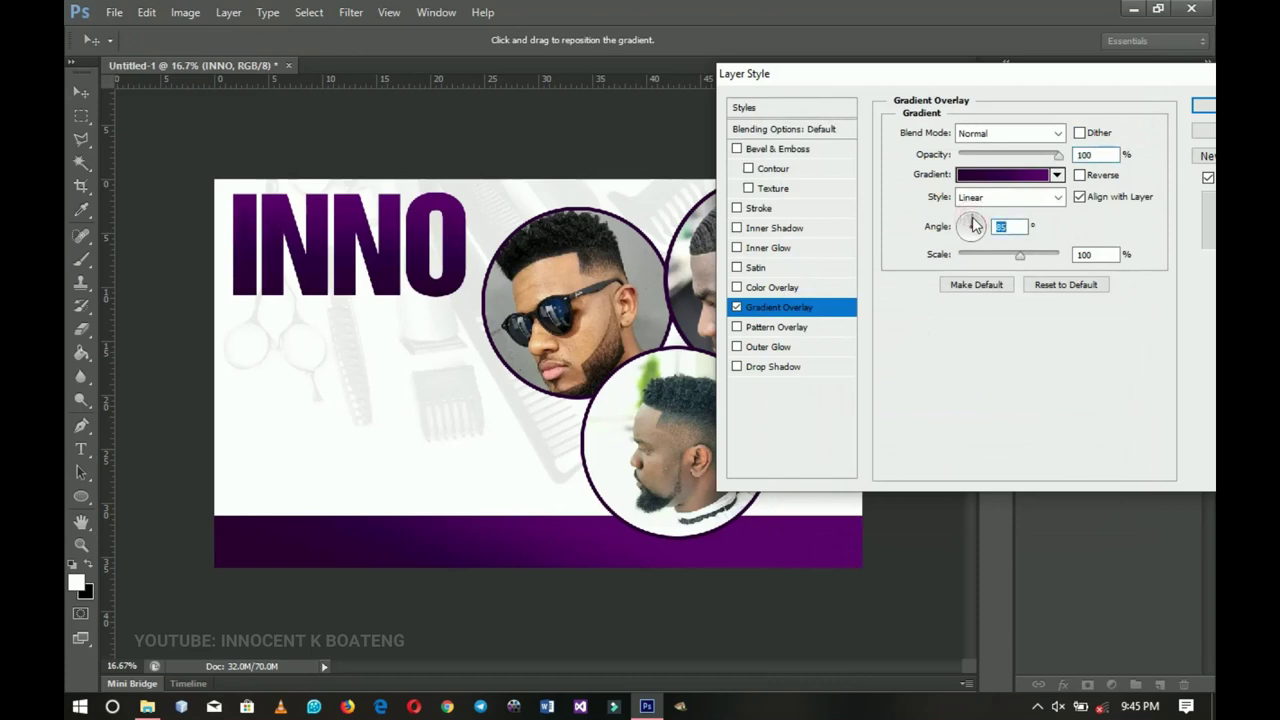
- Confirm the overlay, duplicate INNO, clear the copy's layer style, and move it below the heading
left_click(1206, 107)
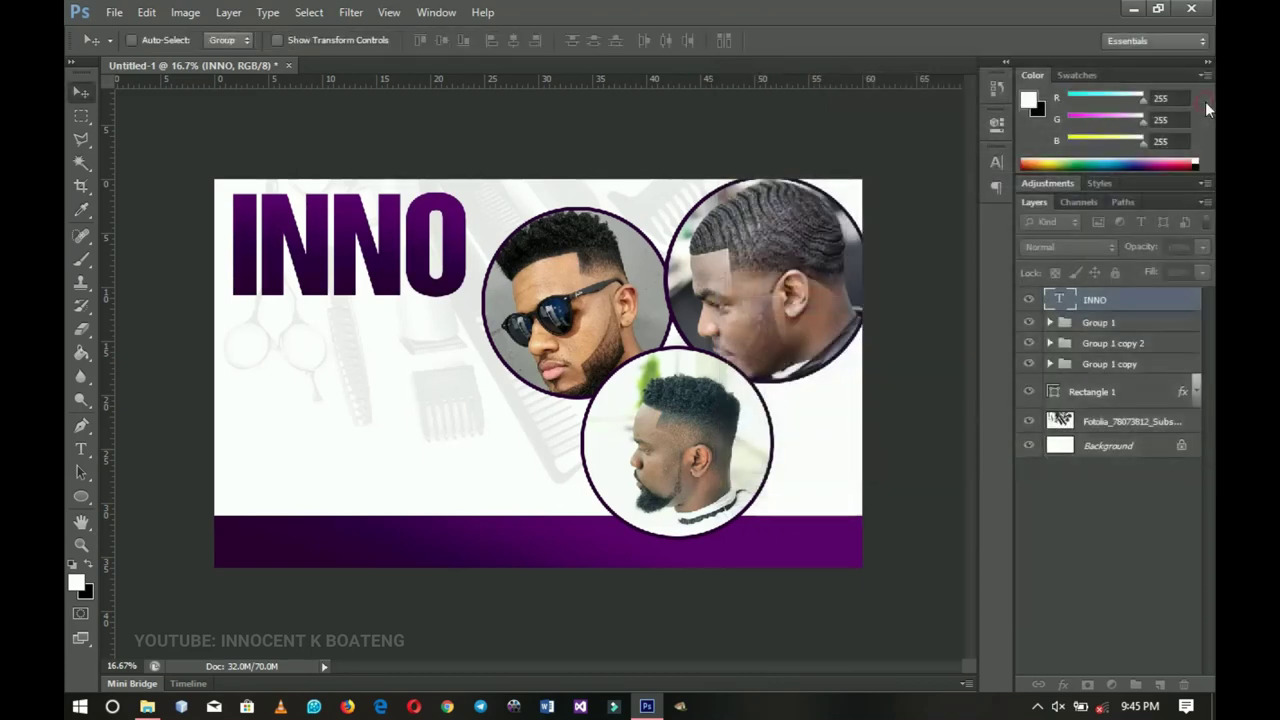
left_click(1195, 300)
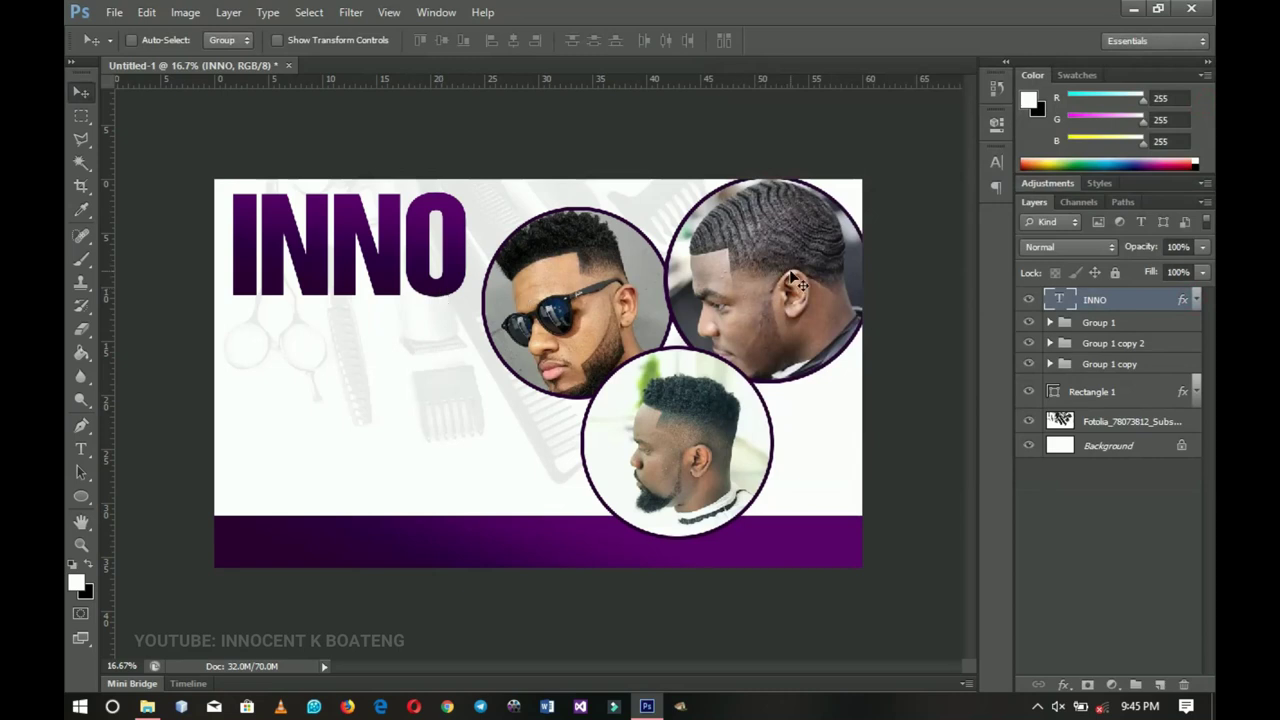
key("ctrl+j")
left_click(791, 271, "ctrl")
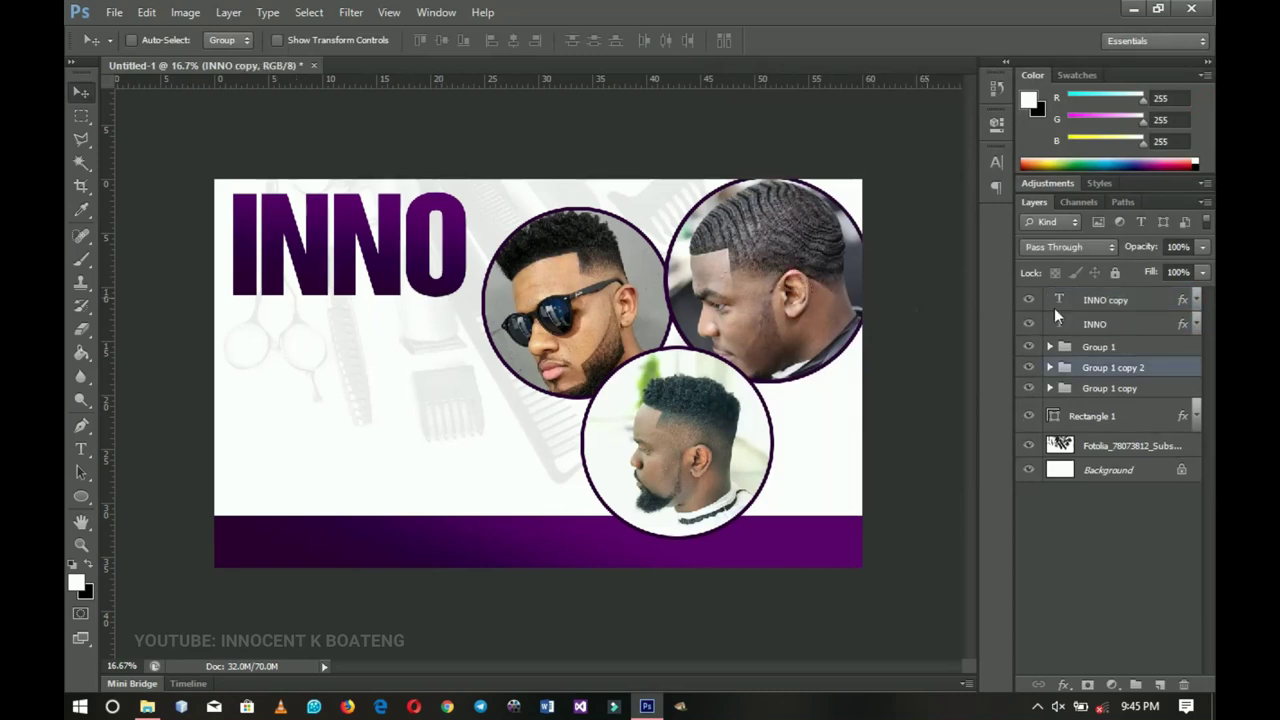
left_click(1122, 308)
right_click(1122, 312)
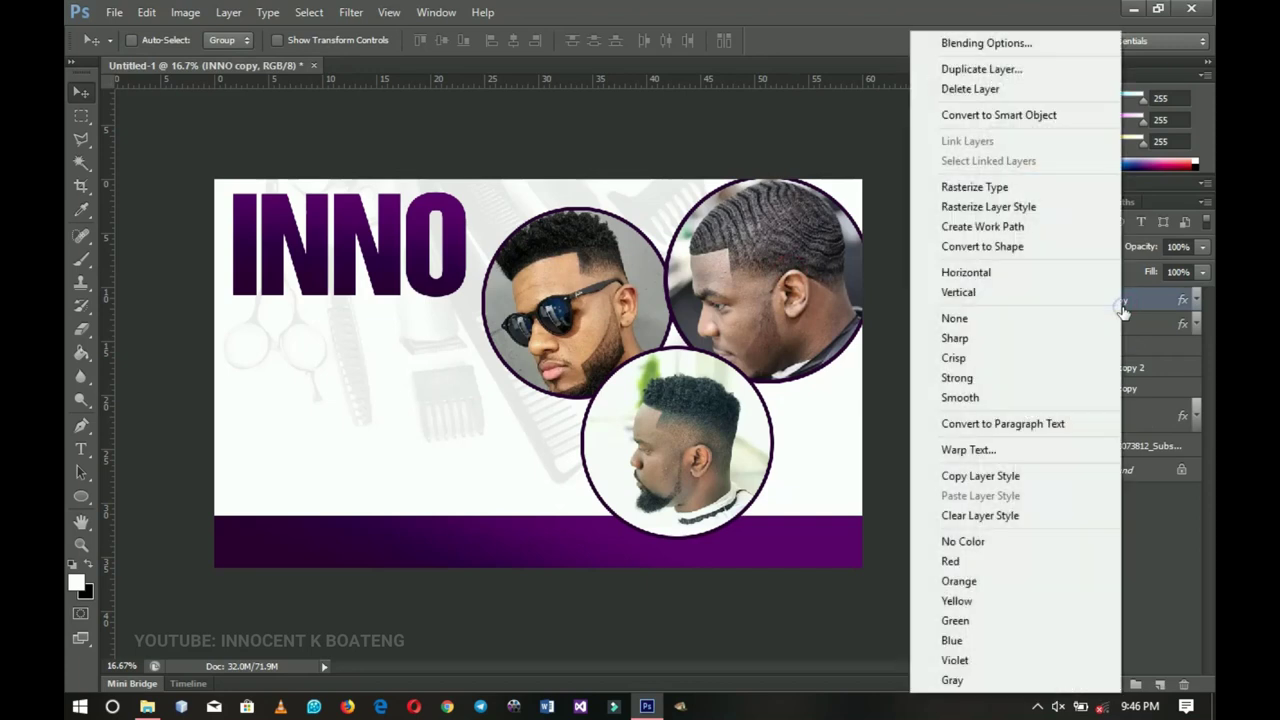
left_click(988, 520)
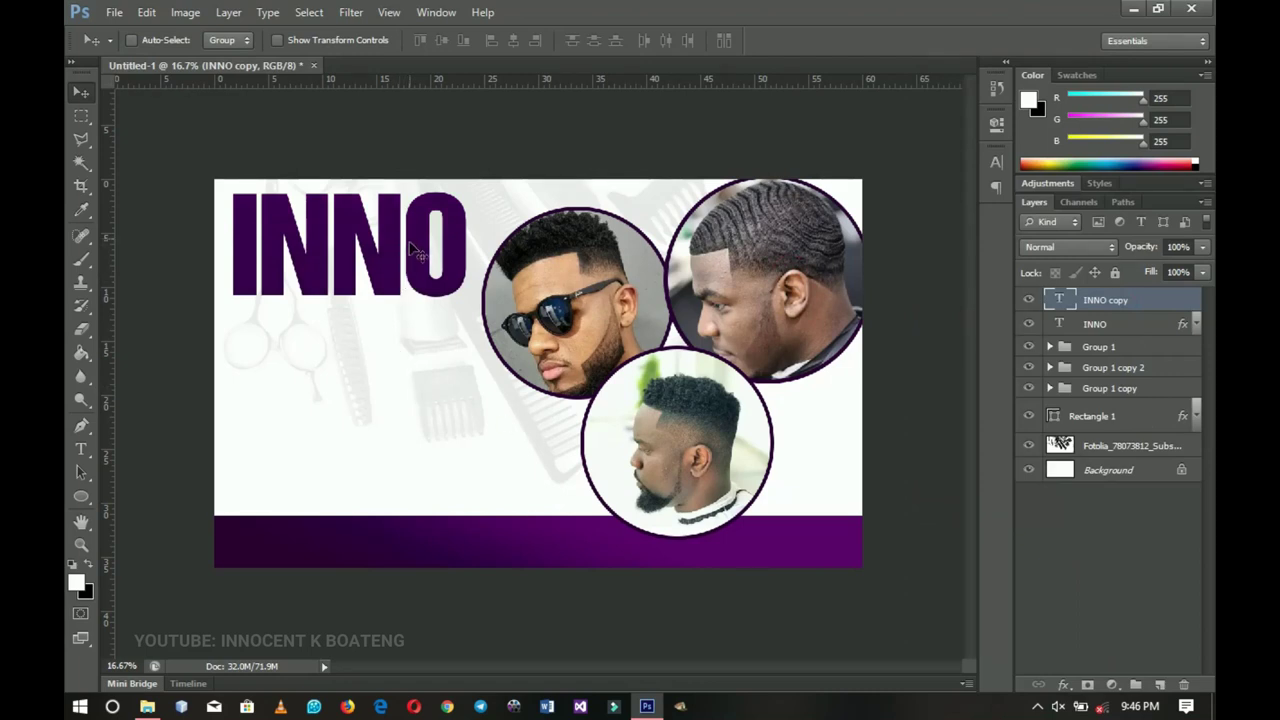
left_click_drag(411, 246, 410, 358)
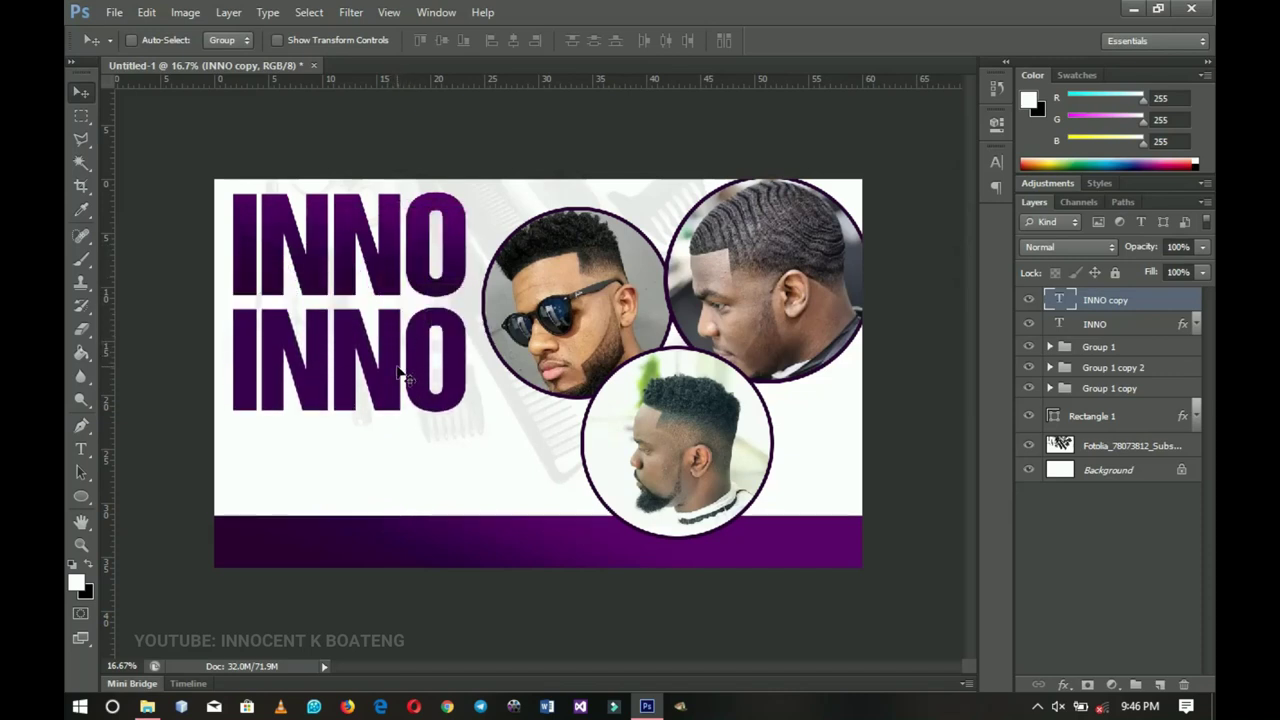
- Set the copy's font to Quick Kiss and replace its text with 'Classic Hair Cut'
key("t")
left_click(395, 370)
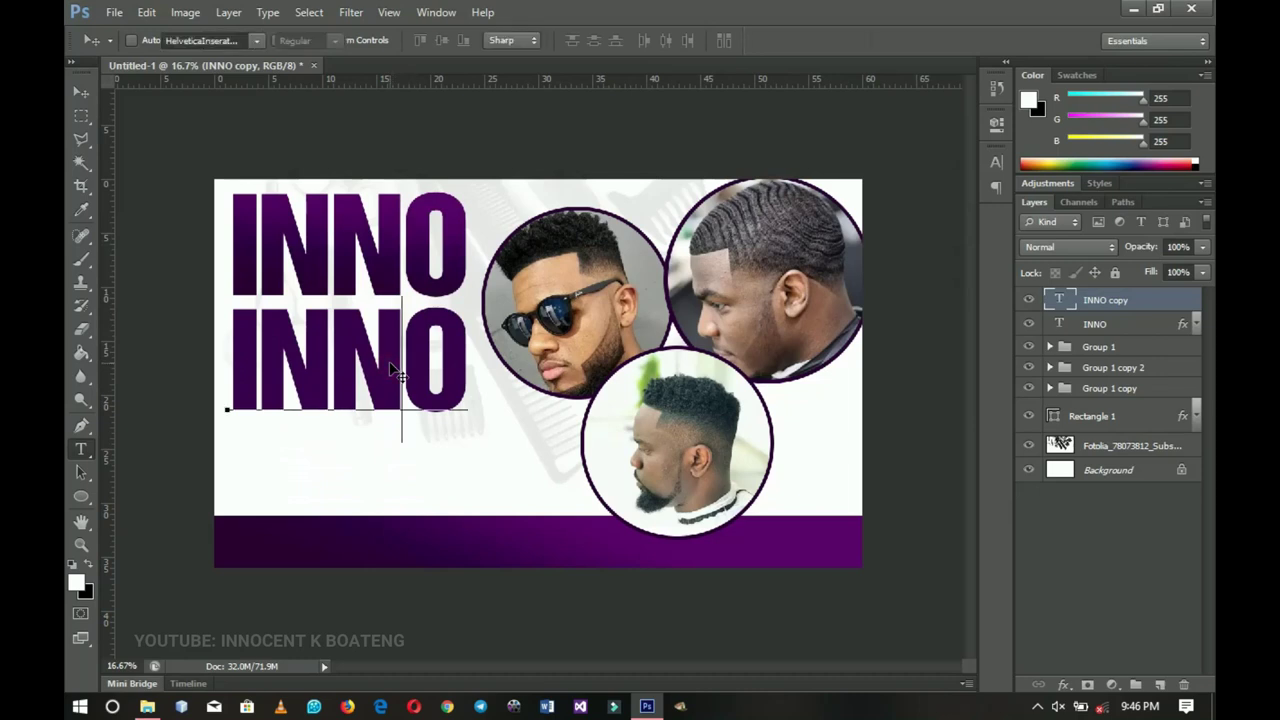
key("ctrl+a")
left_click(203, 41)
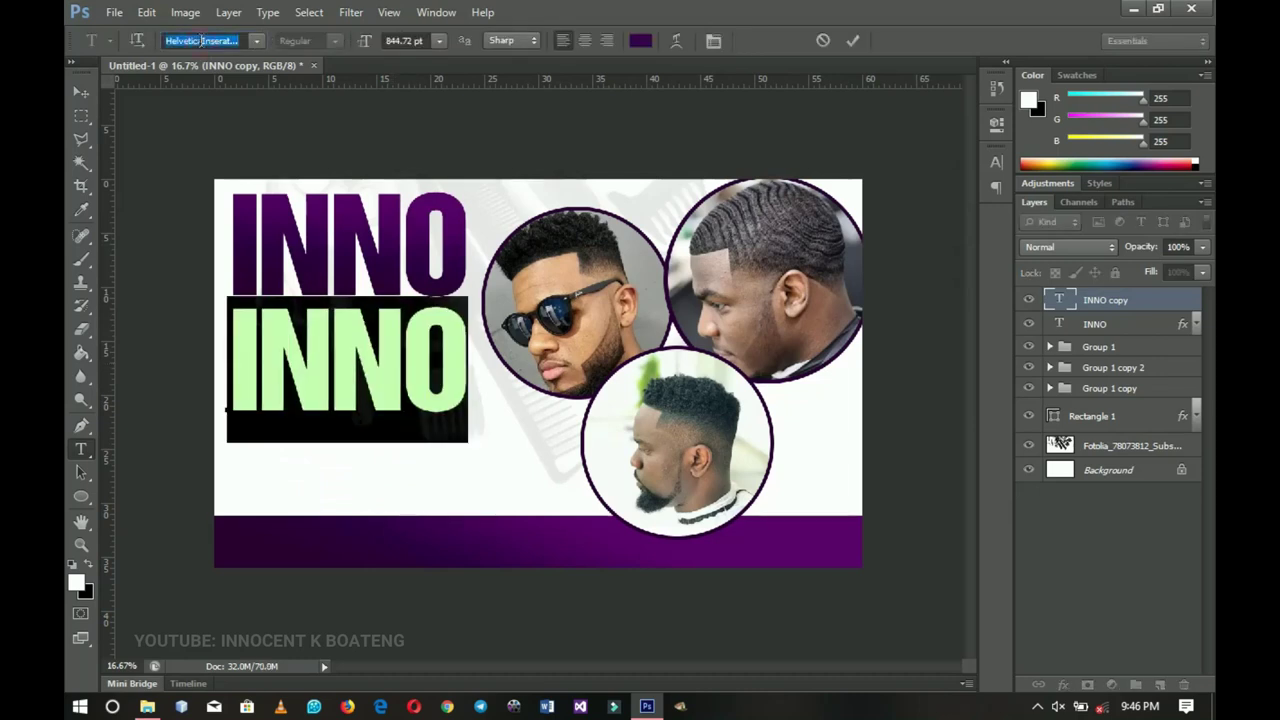
type("q")
key("Return")
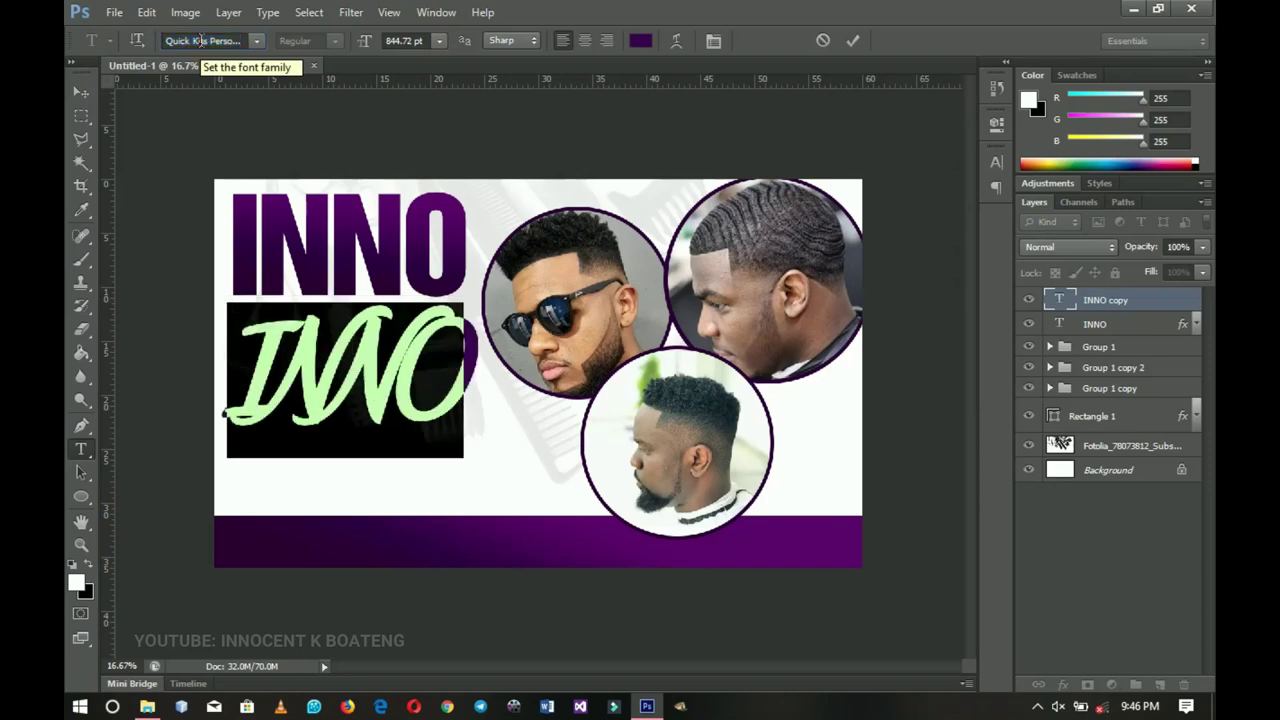
double_click(335, 393)
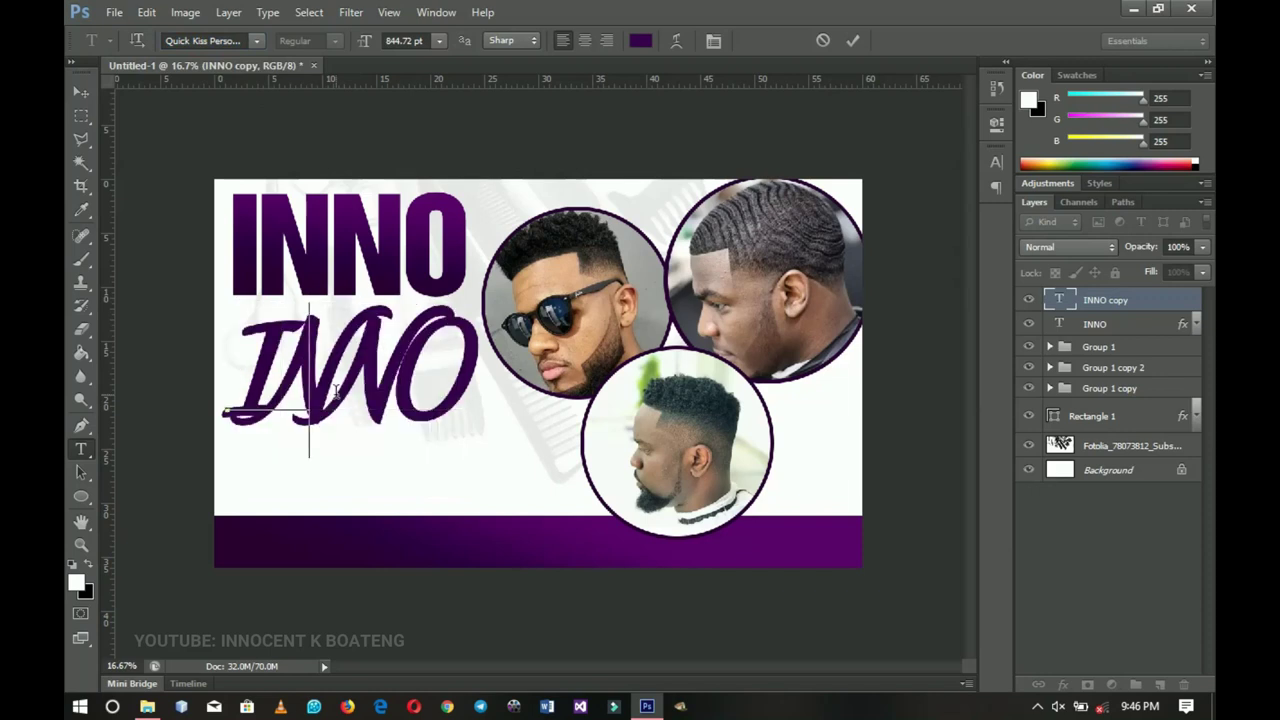
type("Classic Hair")
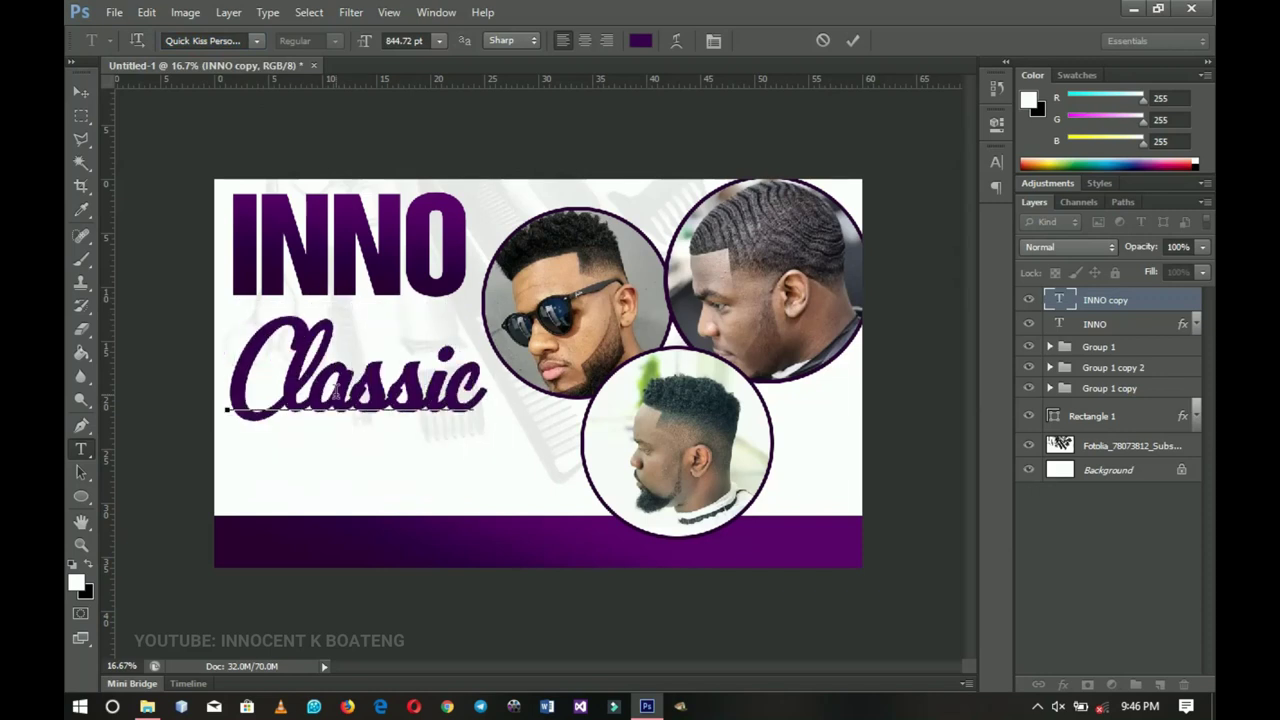
type(" Cut")
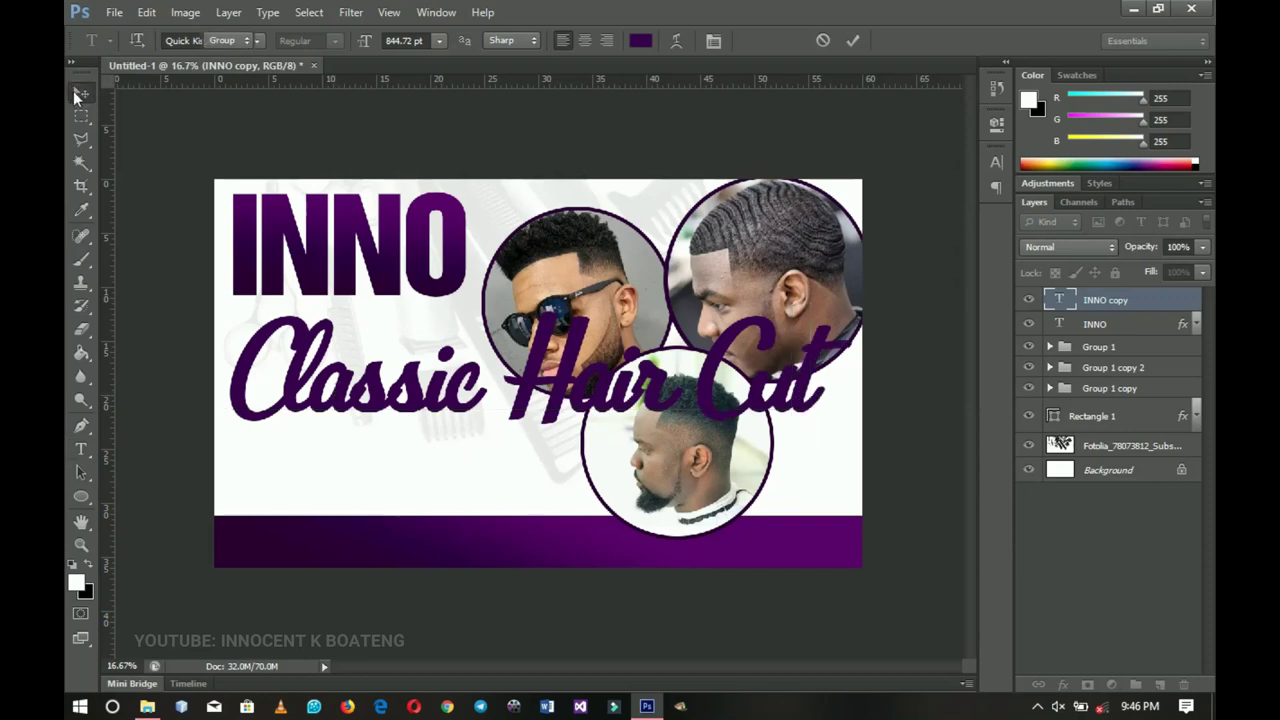
- Shrink Classic Hair Cut to about a third, then enlarge it slightly to match INNO's width
left_click(80, 92)
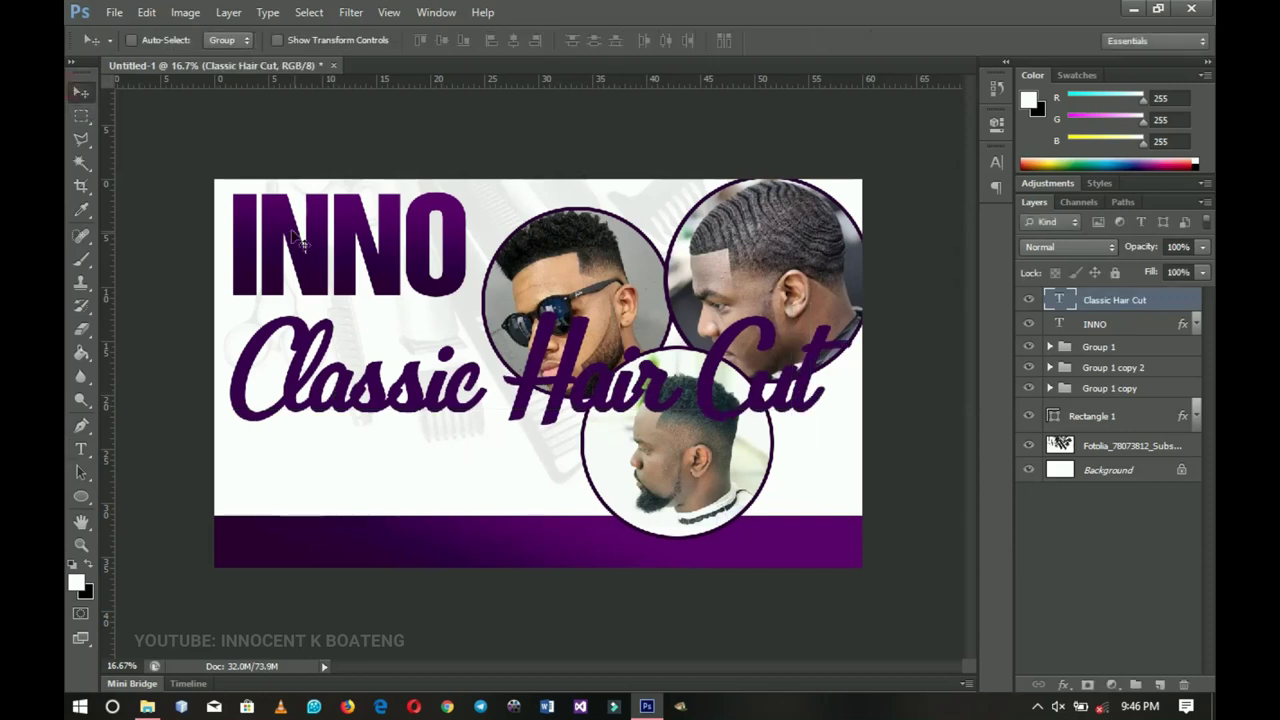
key("ctrl+t")
left_click_drag(858, 297, 427, 274)
key("Return")
key("ctrl+t")
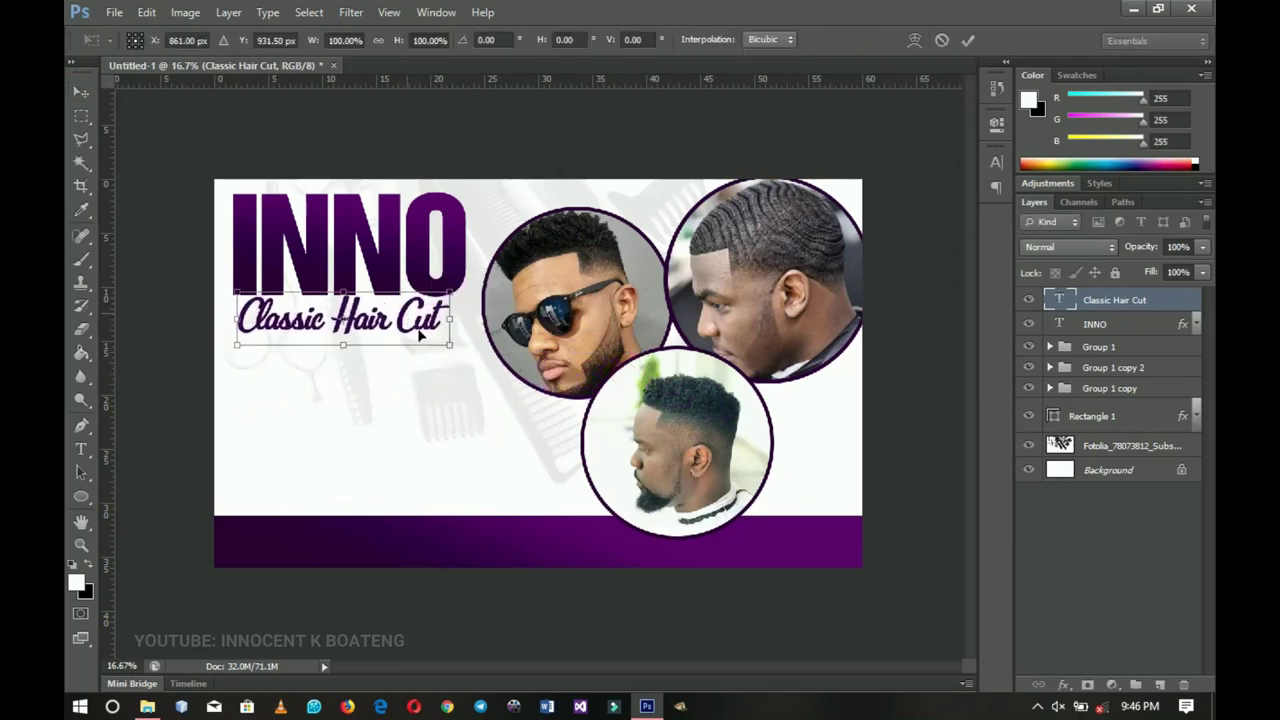
left_click_drag(448, 342, 458, 350)
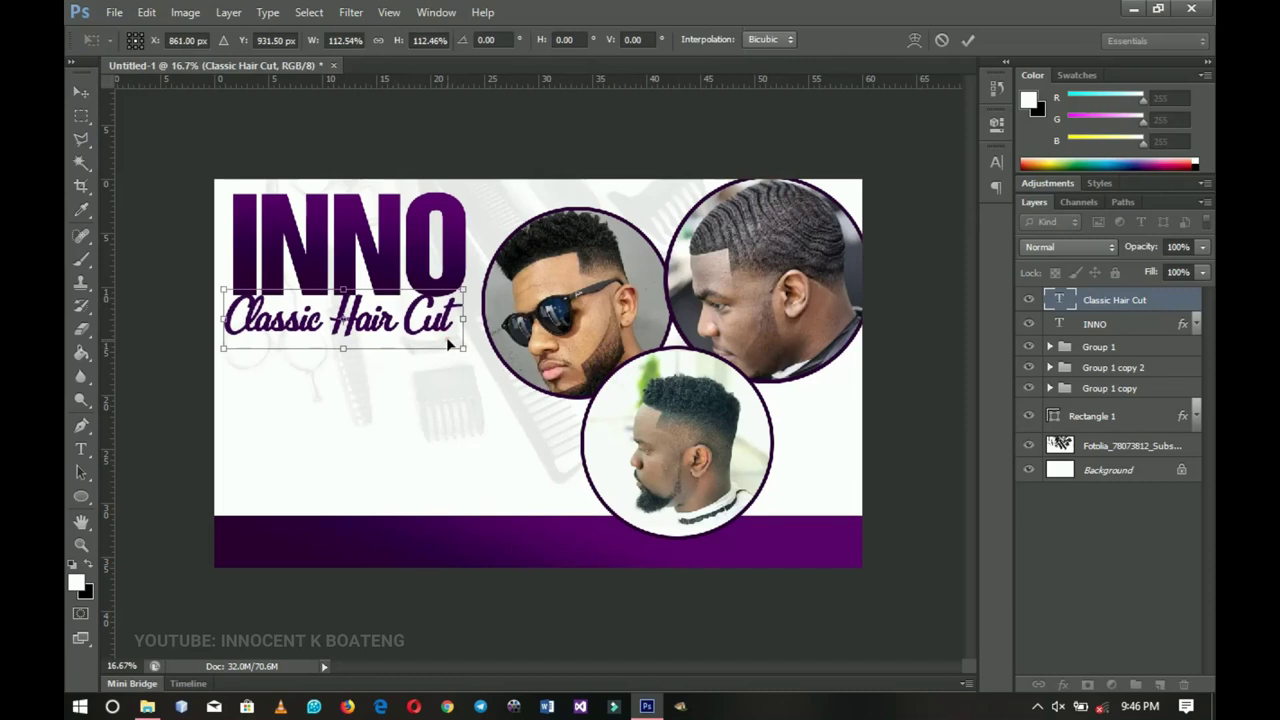
key("Return")
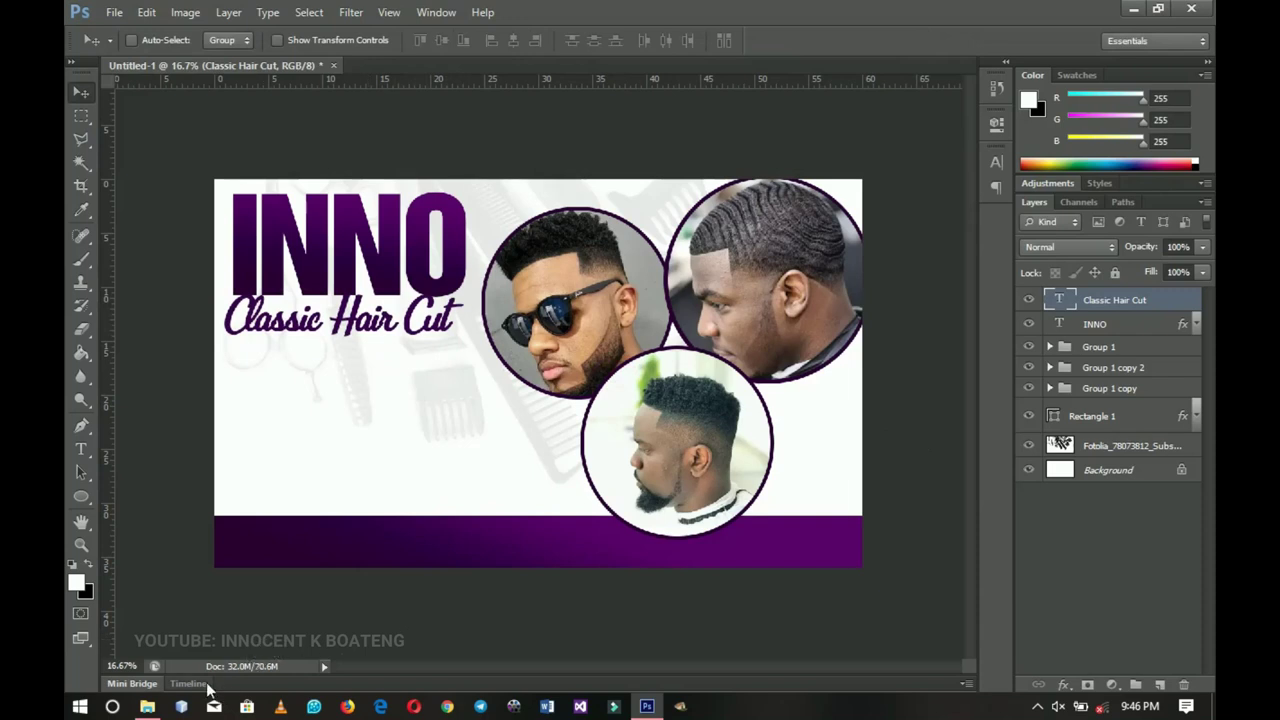
- Drag the barbering stuff image from the Barbering Saloon Resources folder into Photoshop
left_click(148, 708)
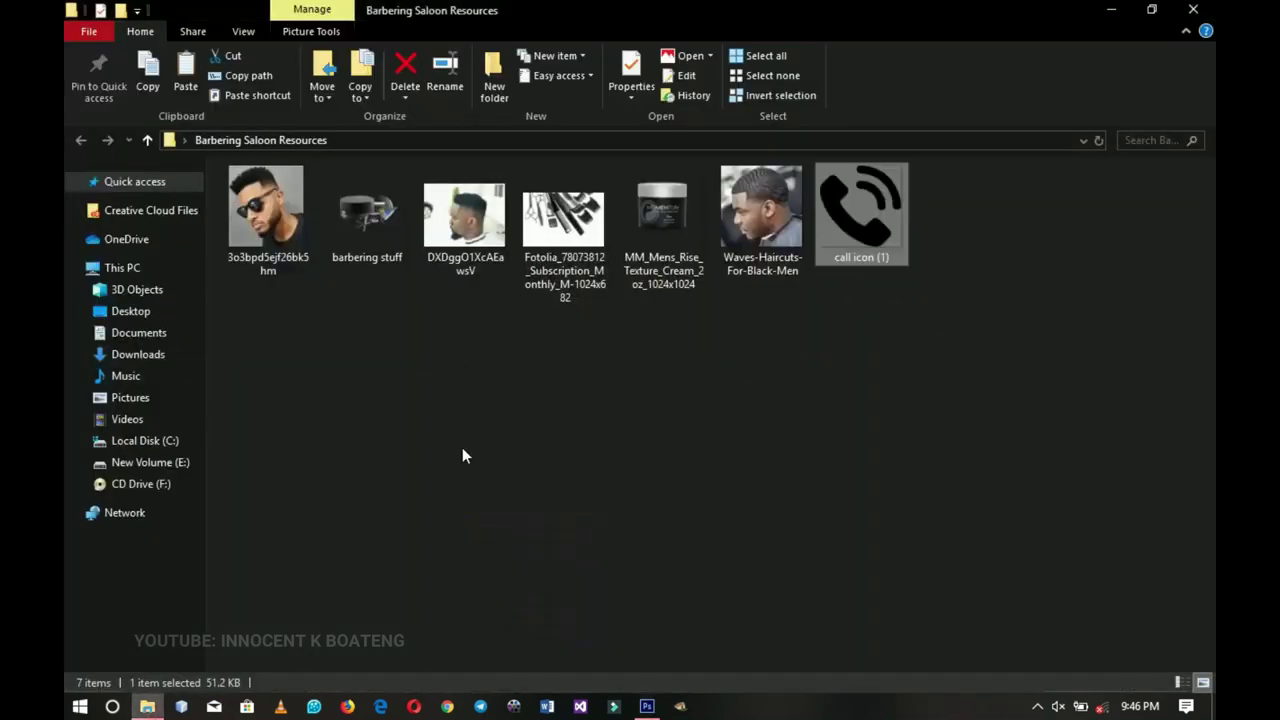
left_click(366, 239)
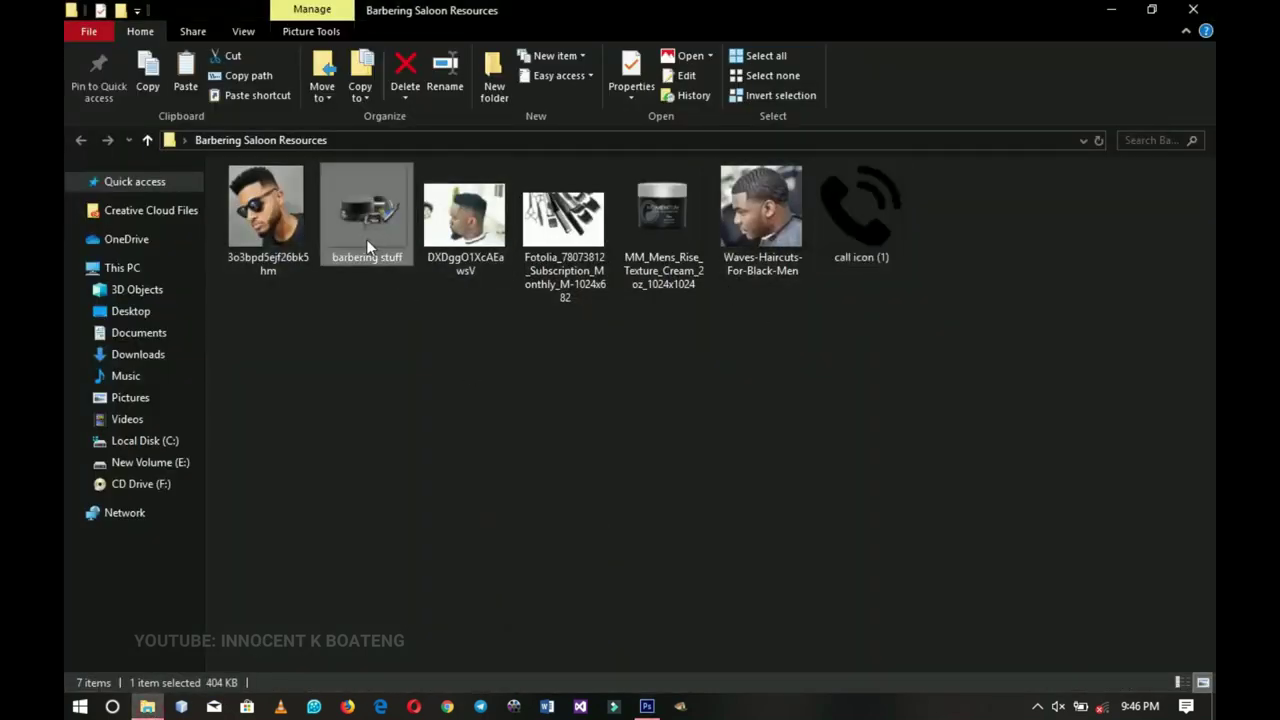
left_click_drag(356, 226, 528, 536)
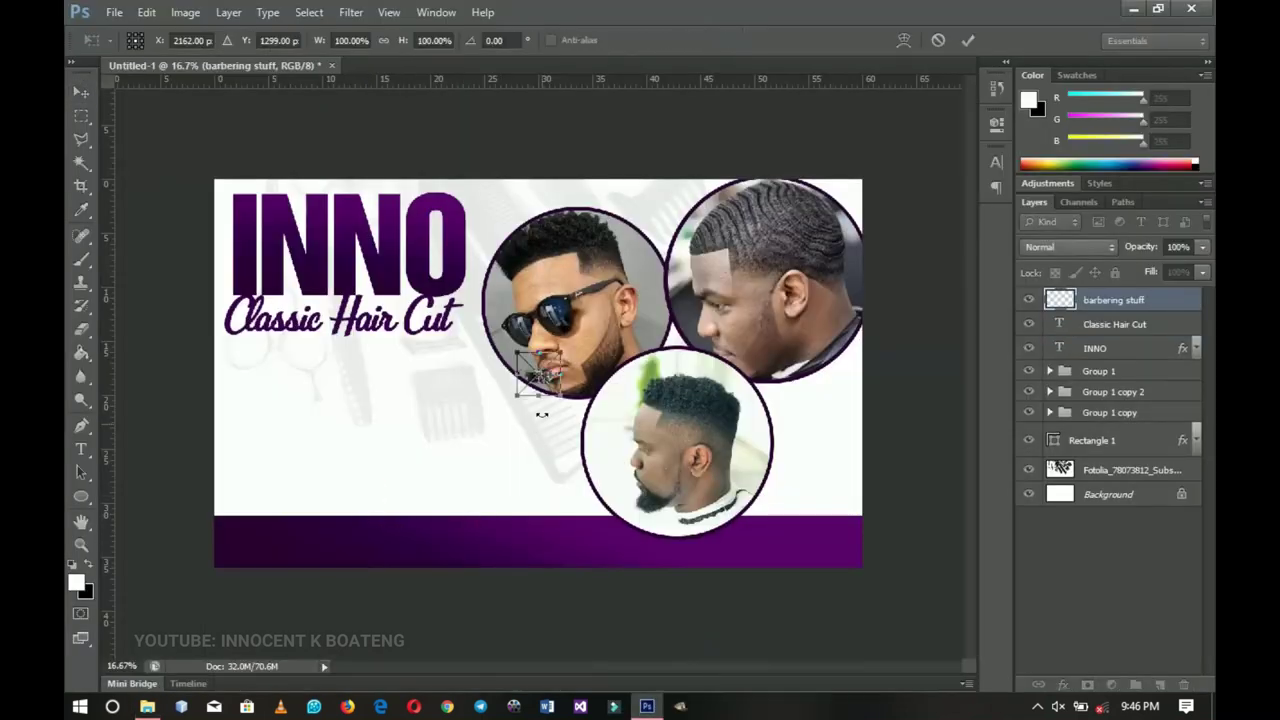
- Enlarge the barbering stuff image about fourfold, then a bit more, and nudge it up
left_click_drag(560, 398, 397, 456)
key("Return")
key("ctrl+t")
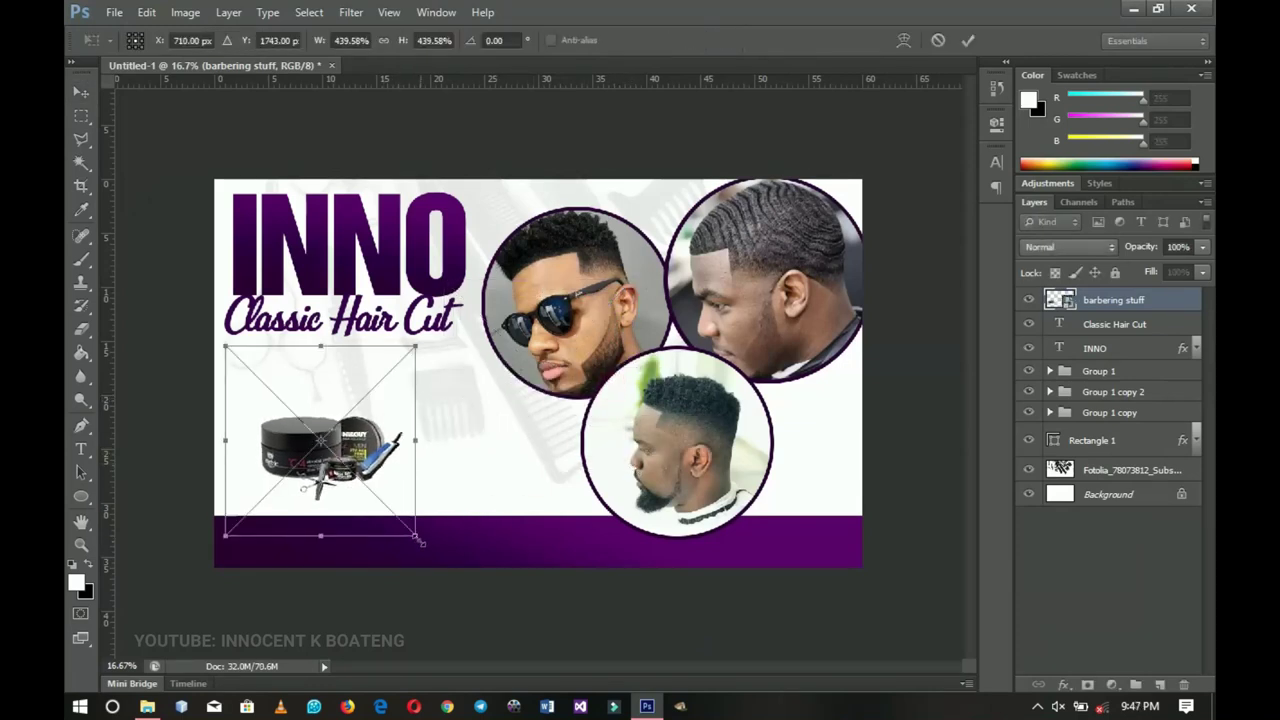
left_click_drag(419, 539, 472, 580)
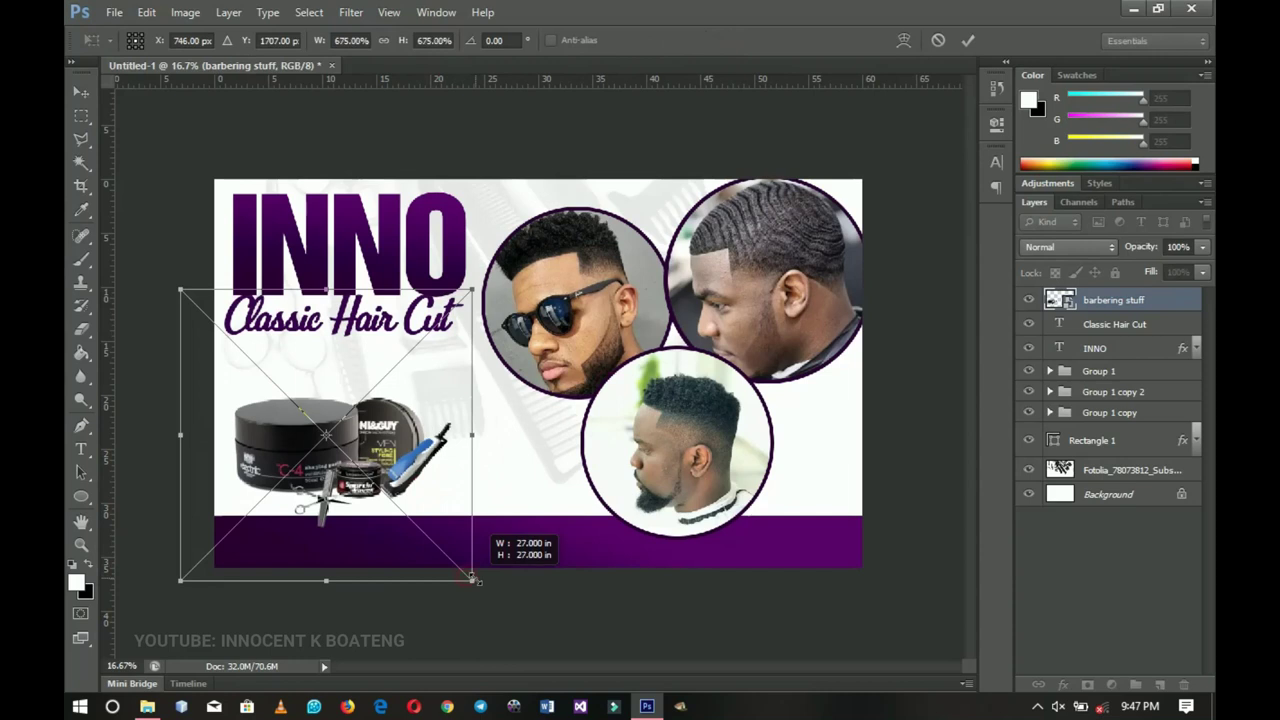
key("Return")
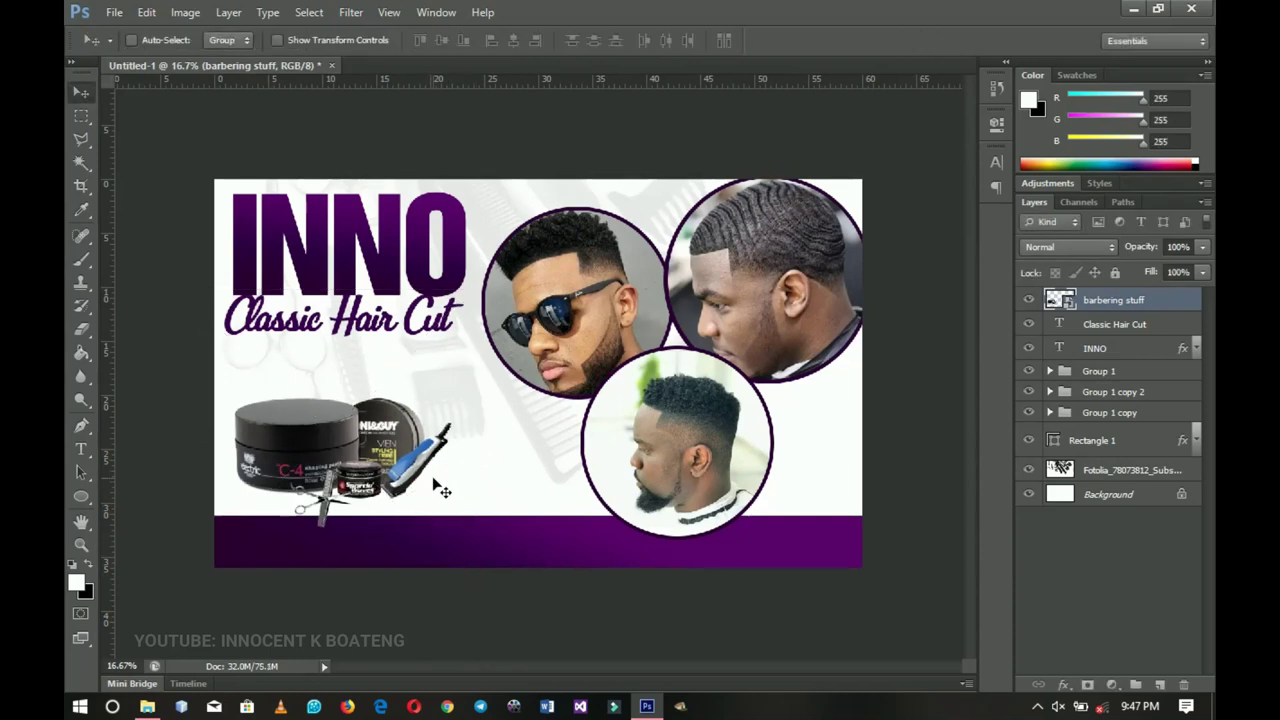
left_click_drag(433, 482, 430, 465)
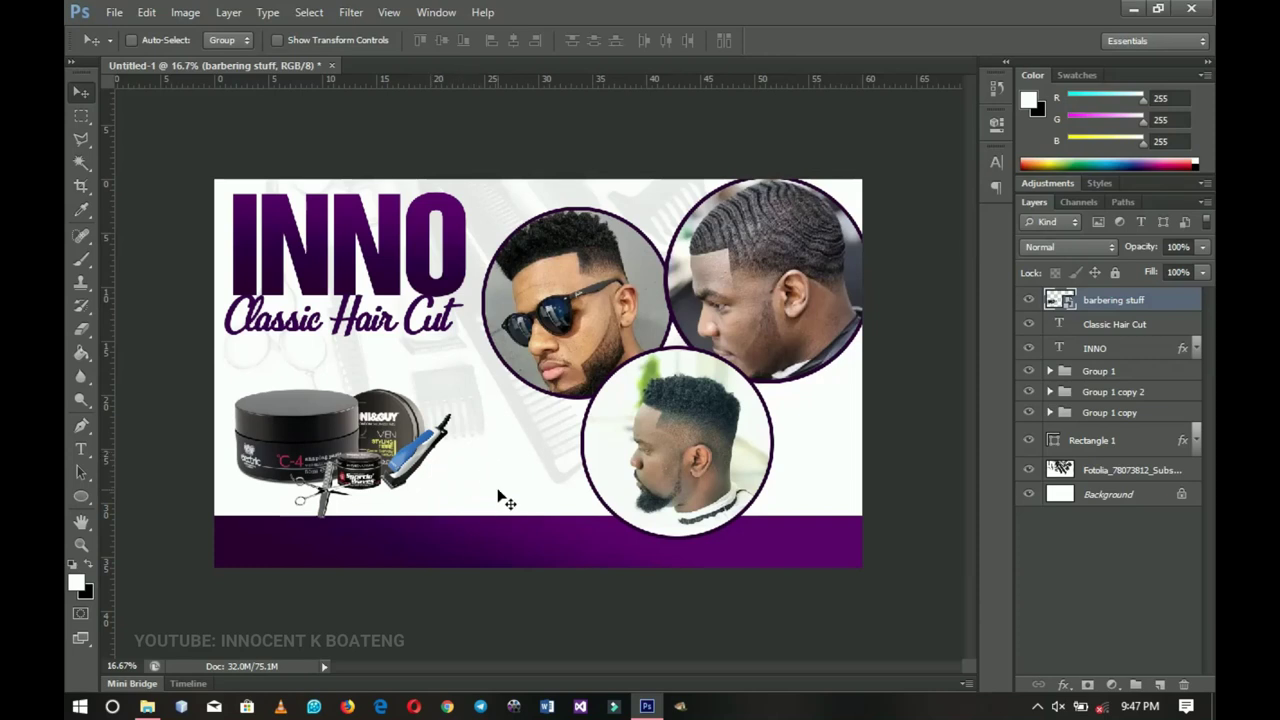
- Place the MM_Mens_Rise Texture Cream jar image into the flyer
left_click(147, 706)
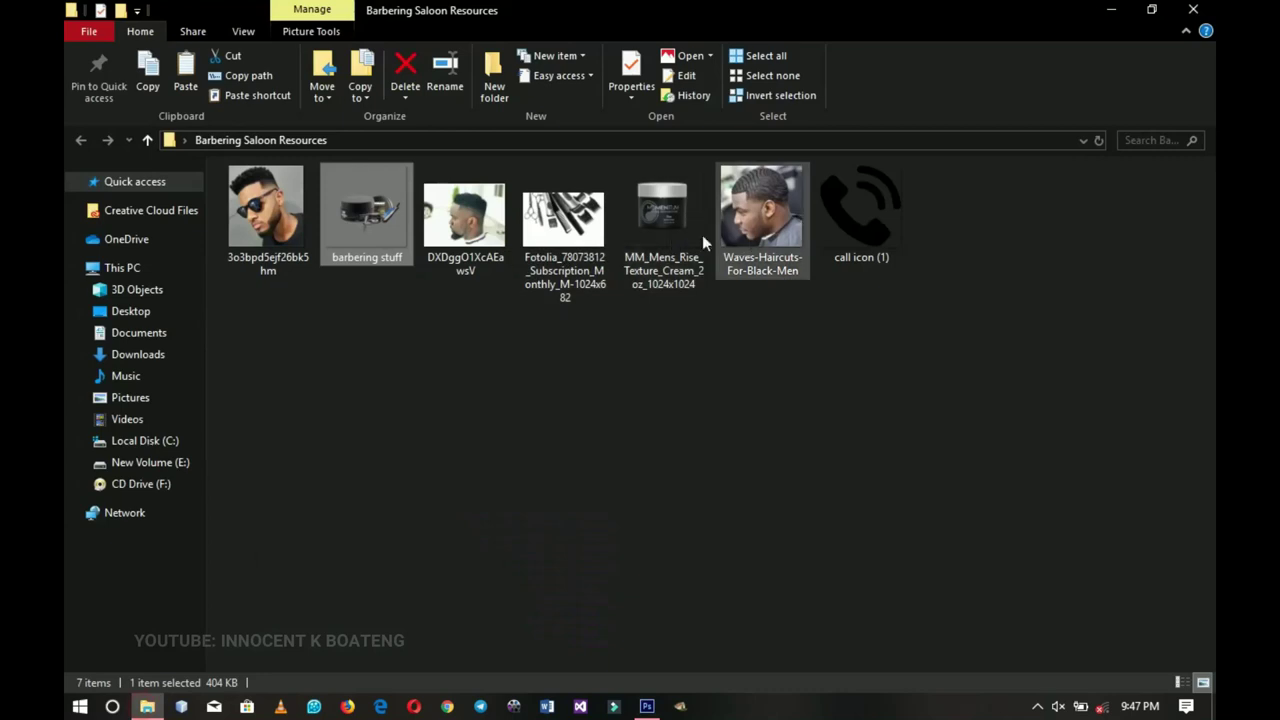
left_click_drag(654, 224, 538, 485)
key("Return")
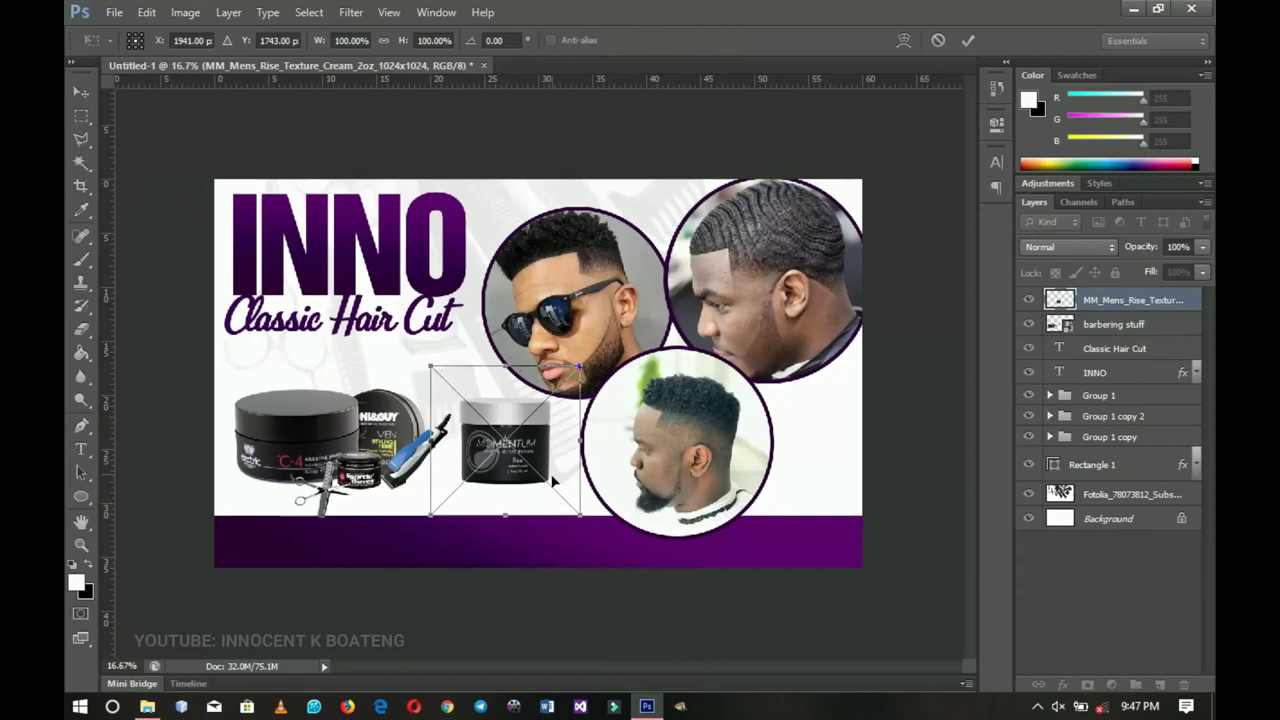
- Nudge the Momentum jar slightly down and right, commit its placement, and zoom in on it
left_click_drag(553, 481, 592, 531)
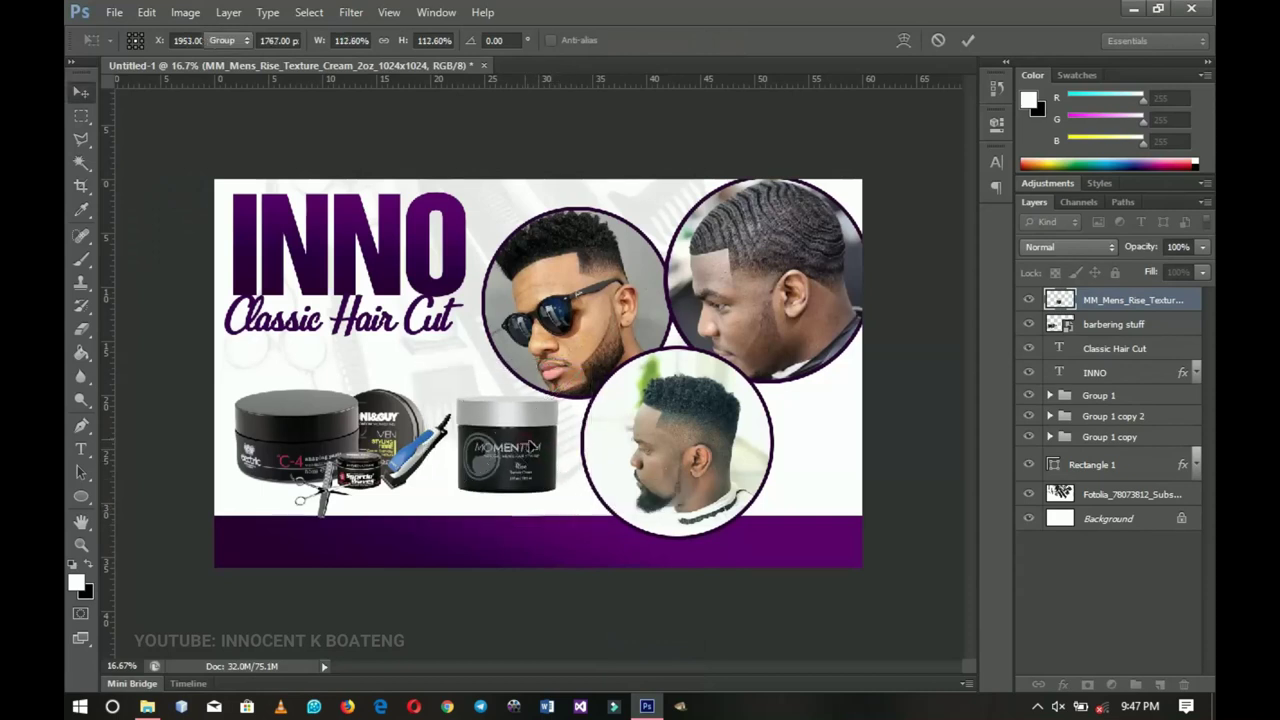
key("Return")
key("z")
left_click(531, 460)
left_click(525, 462, "alt")
left_click(520, 464)
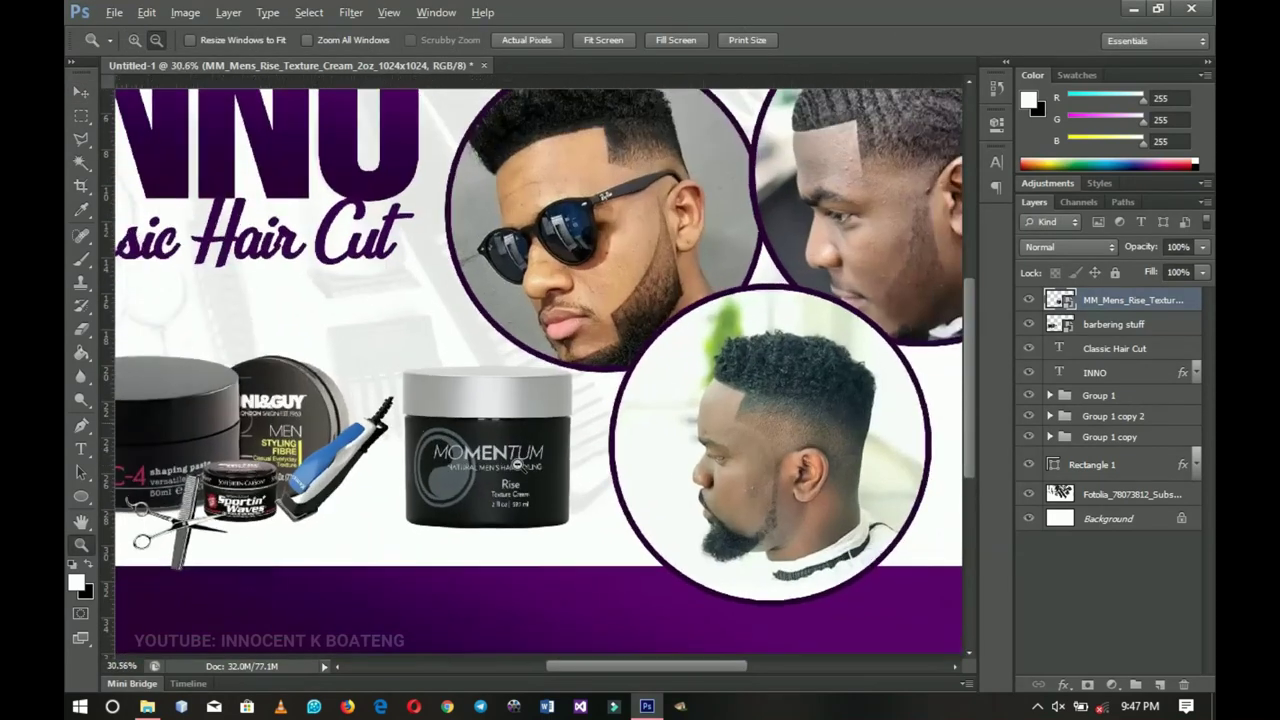
key("v")
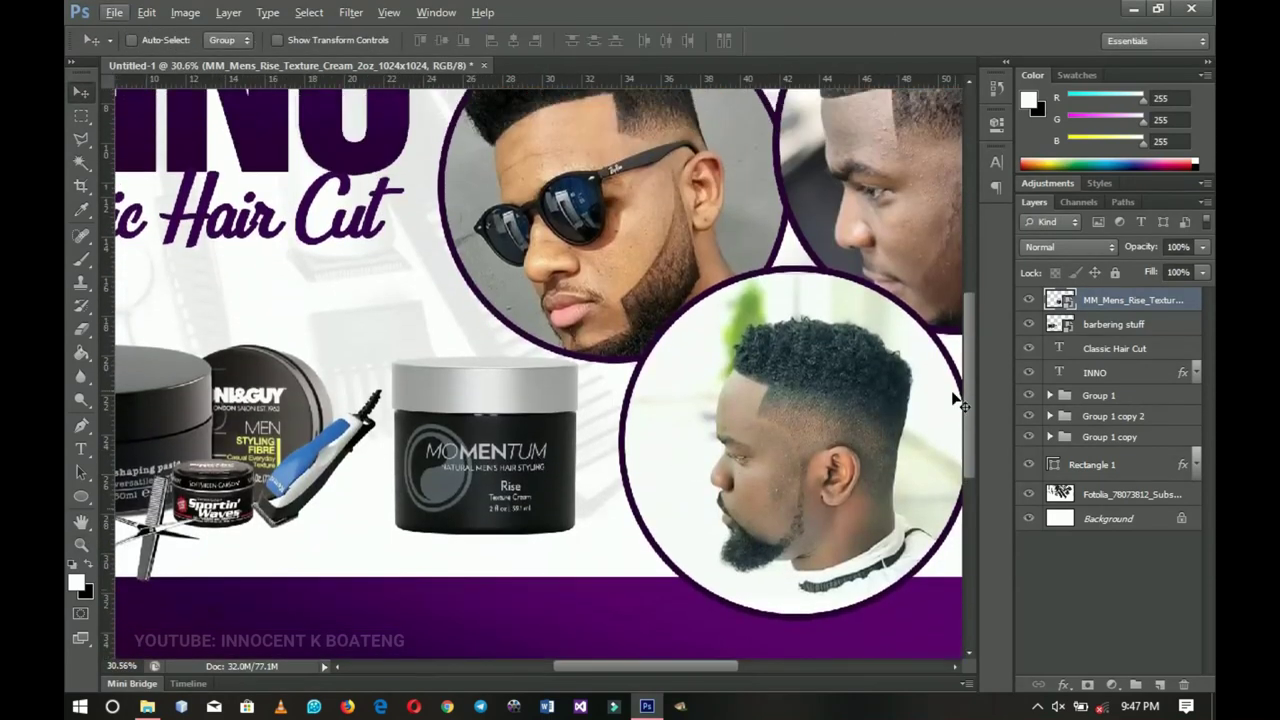
- Rasterize and duplicate the jar layer, flip the copy vertically, and set it directly below the jar
right_click(1119, 302)
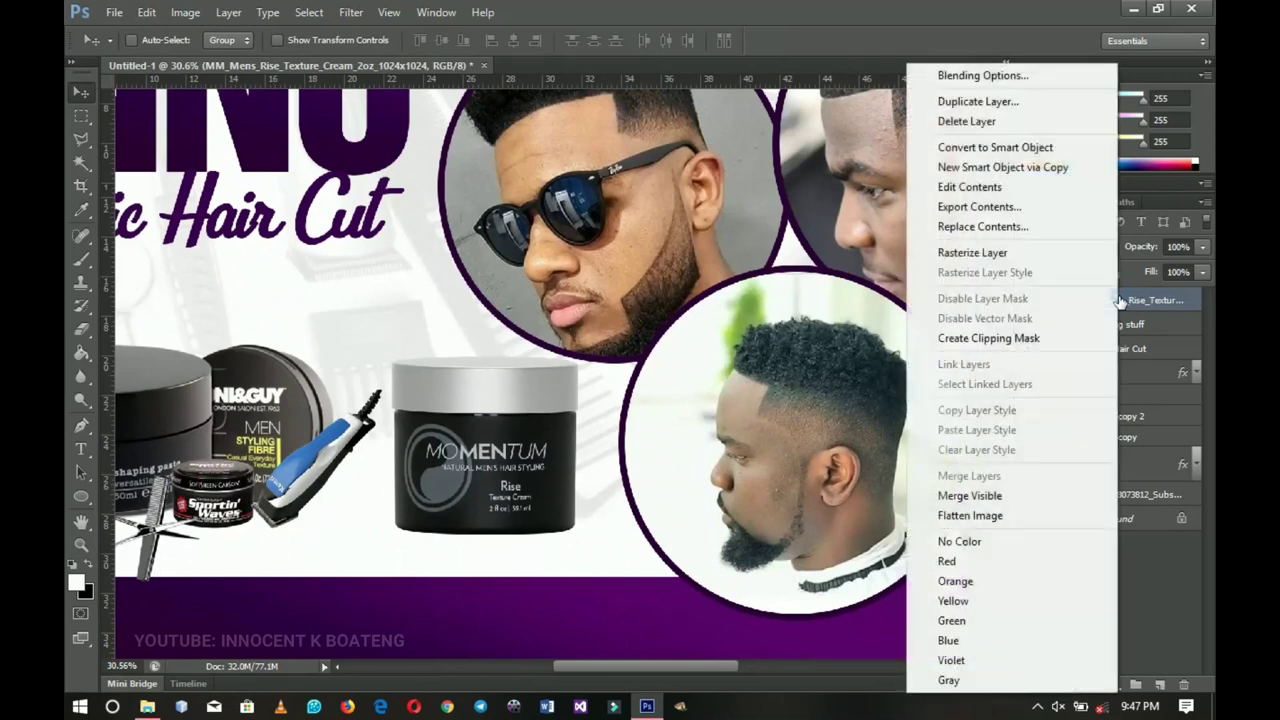
left_click(972, 252)
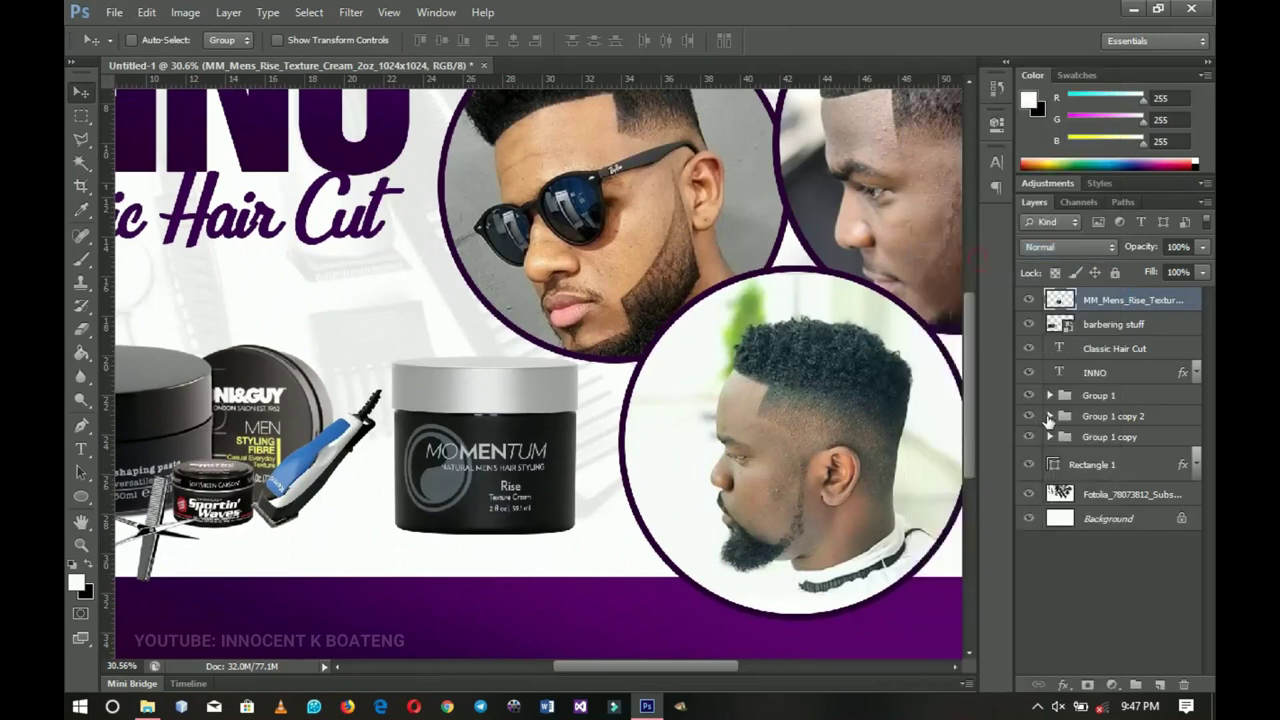
key("ctrl+j")
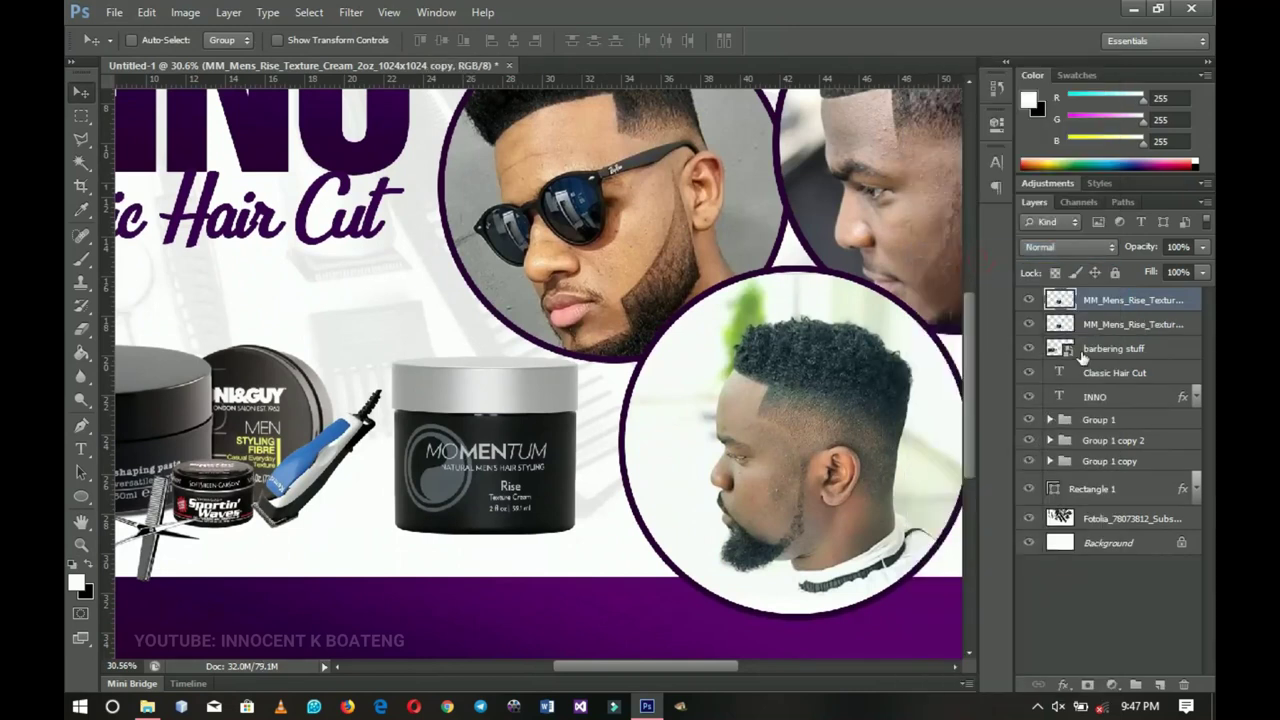
left_click(1108, 325)
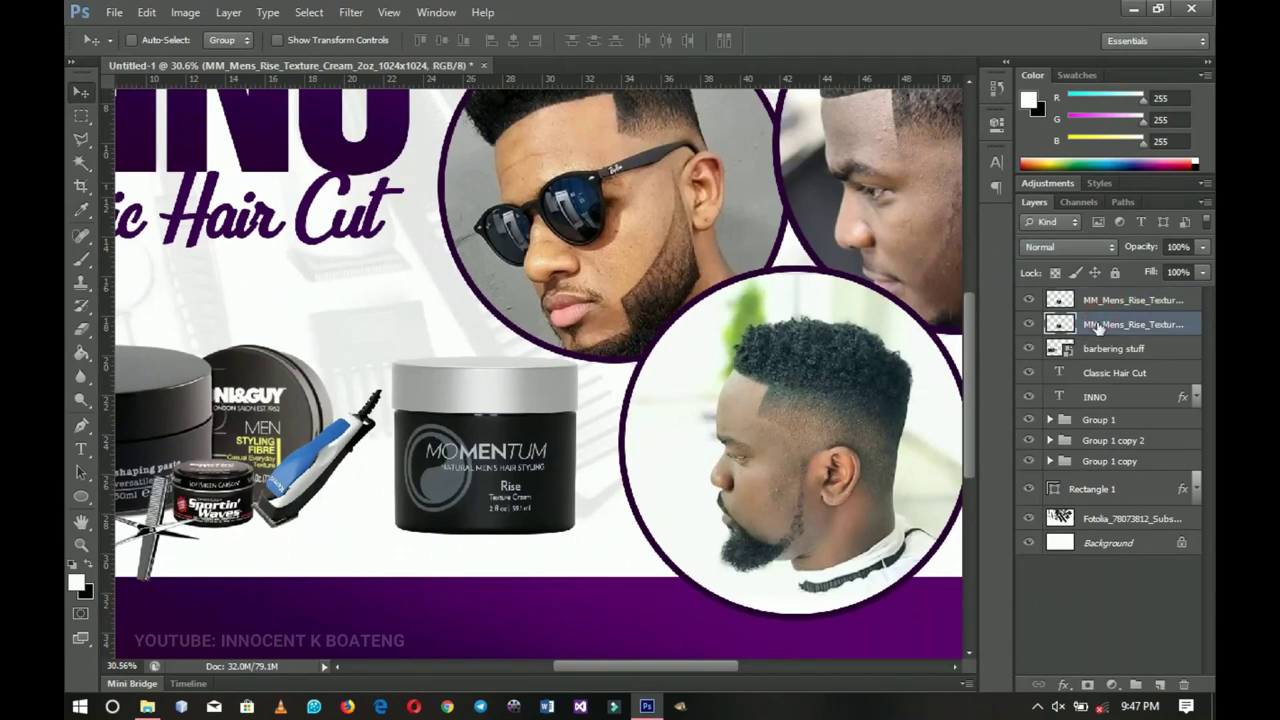
key("ctrl+t")
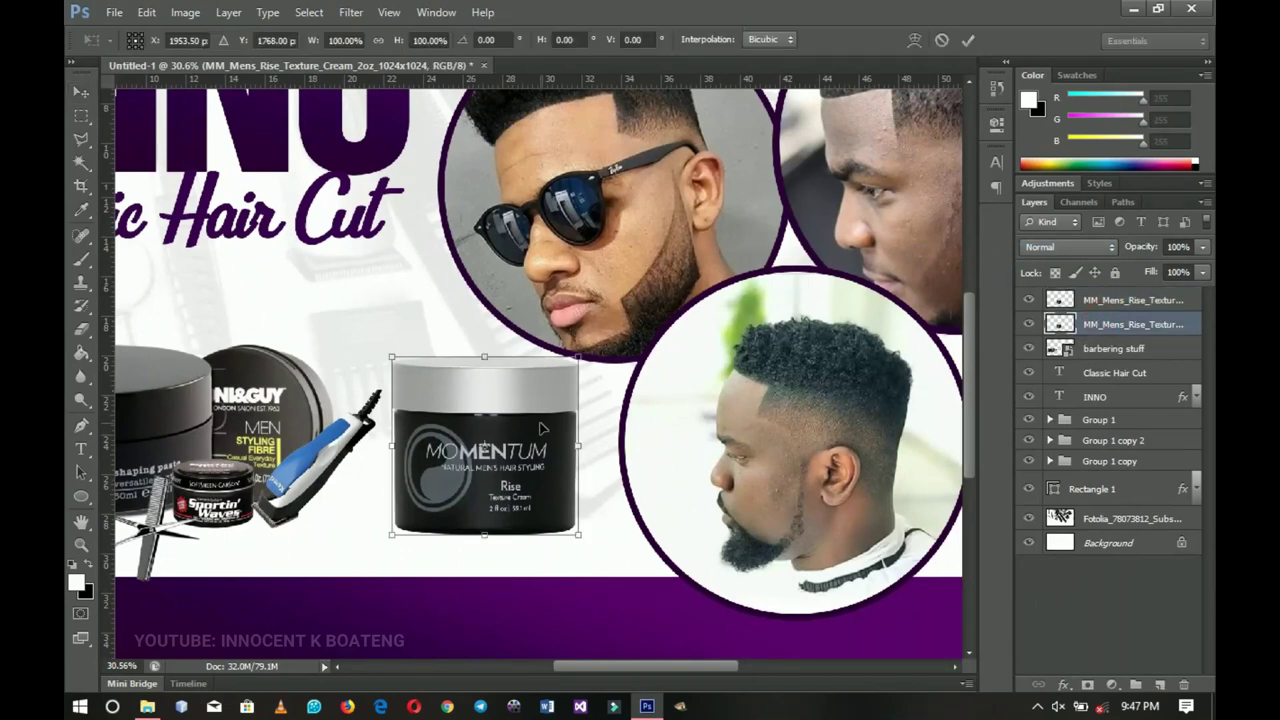
right_click(541, 428)
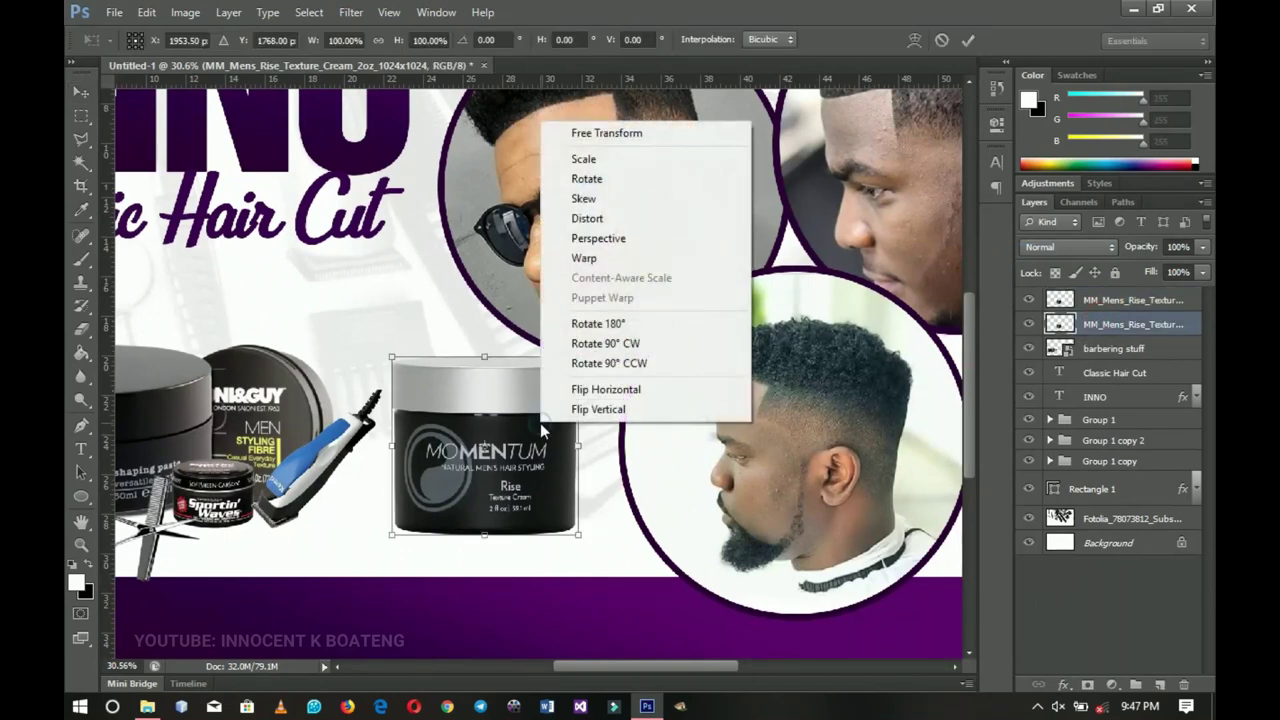
left_click(617, 410)
key("Return")
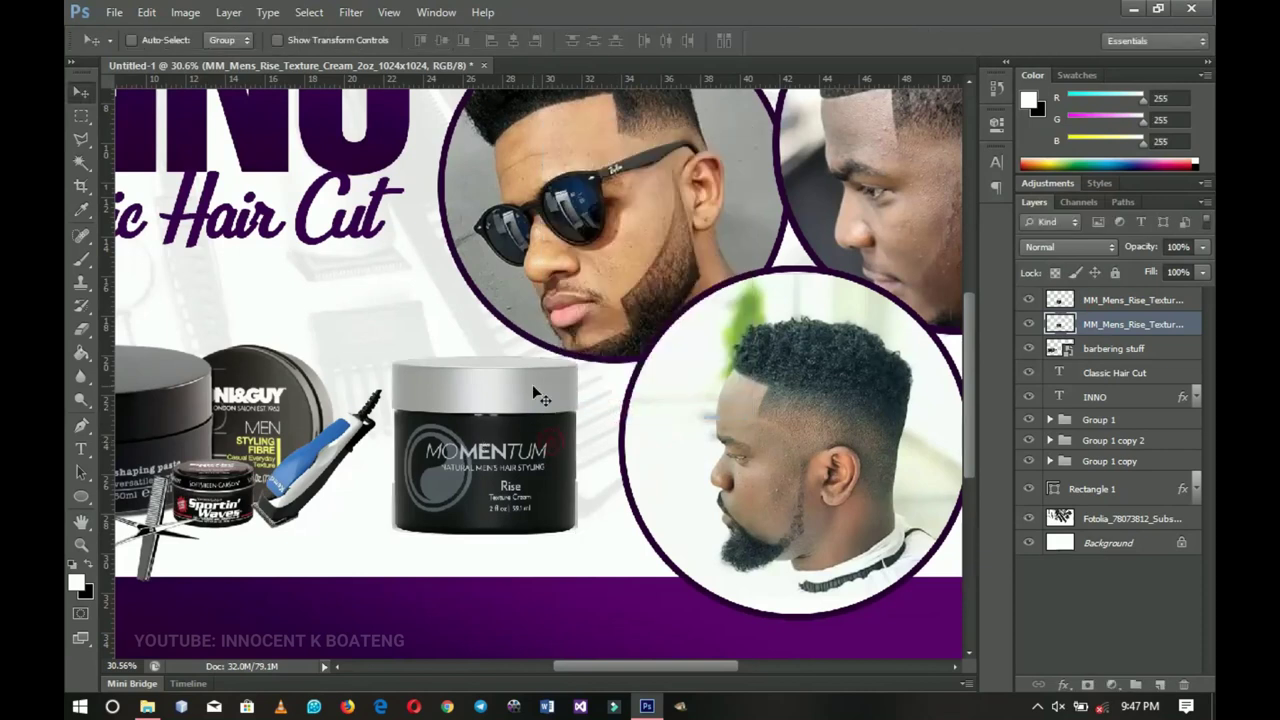
left_click_drag(537, 395, 551, 572)
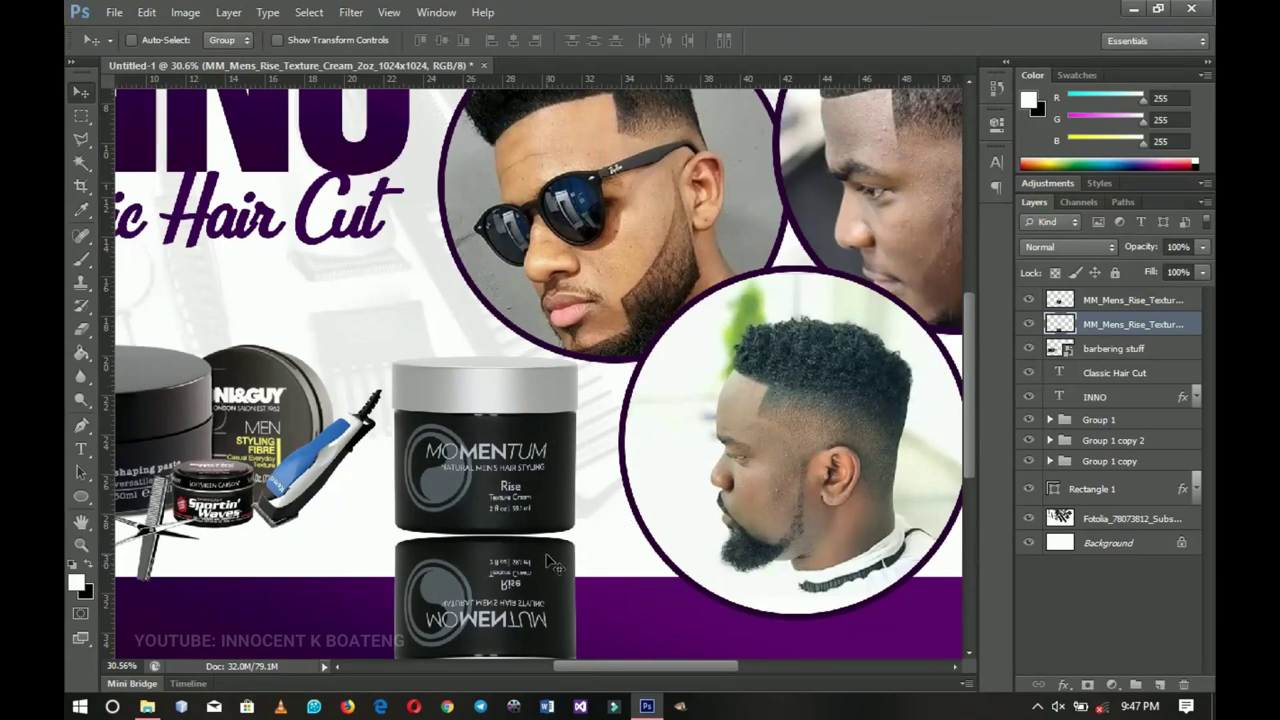
key("Up")
key("Up")
key("Up")
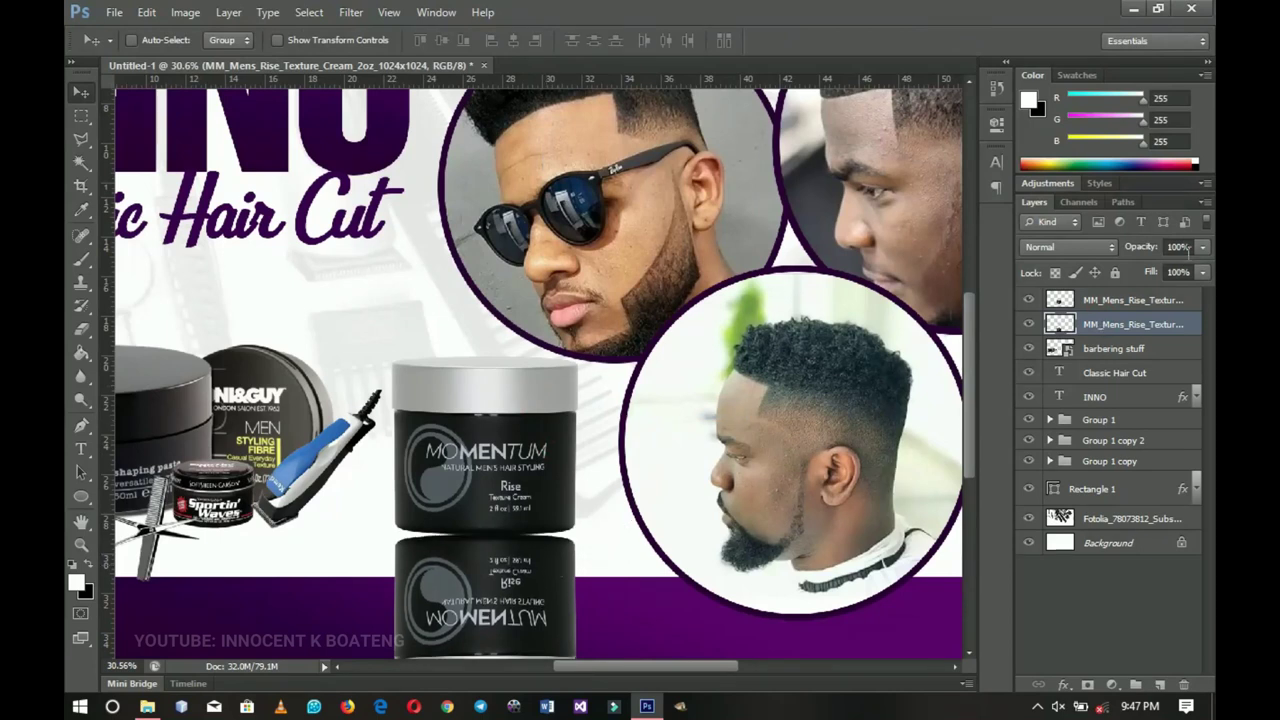
- Drop the reflection to 15% opacity and mask away its lower part with a 100% brush
left_click_drag(1150, 250, 1039, 271)
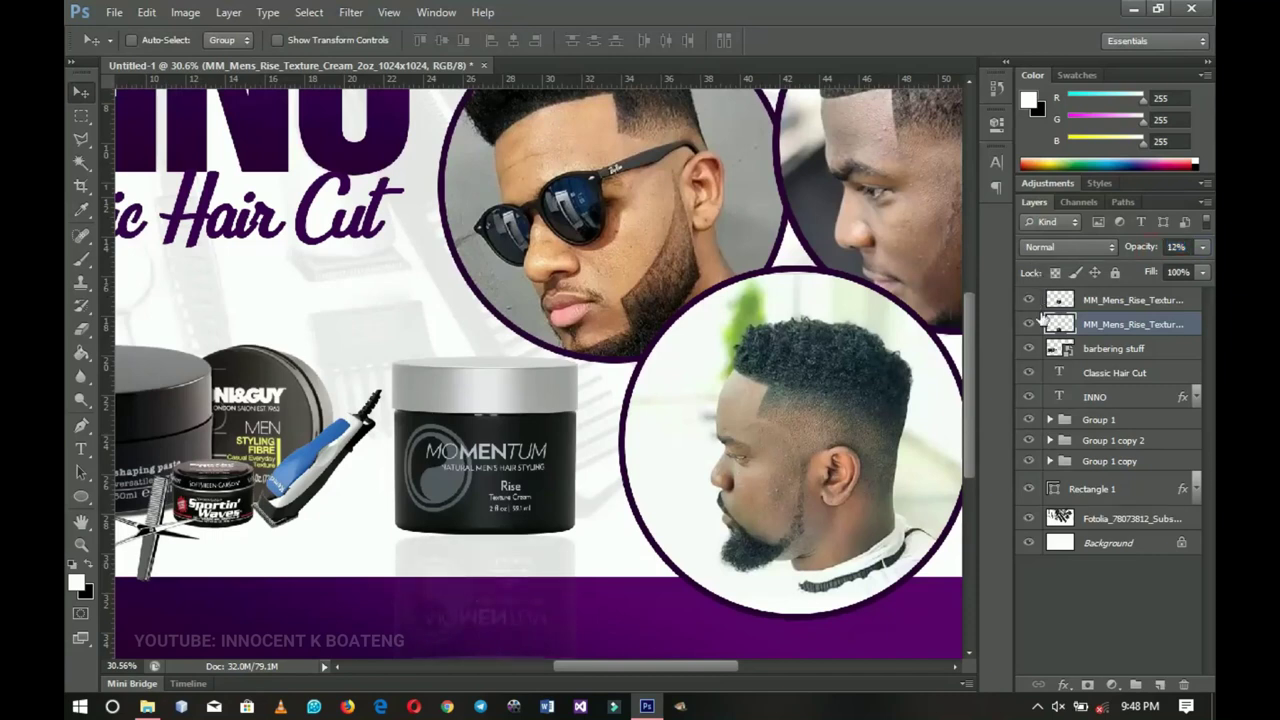
left_click_drag(1126, 250, 1134, 250)
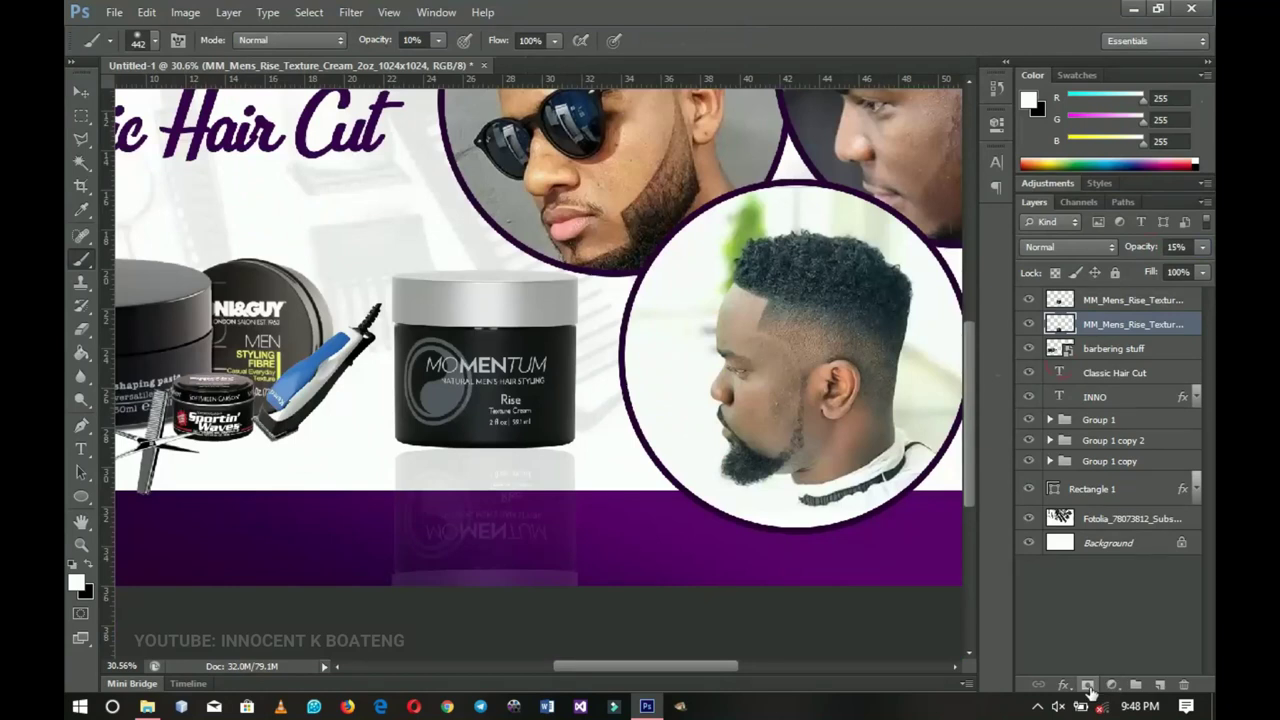
left_click(1088, 686)
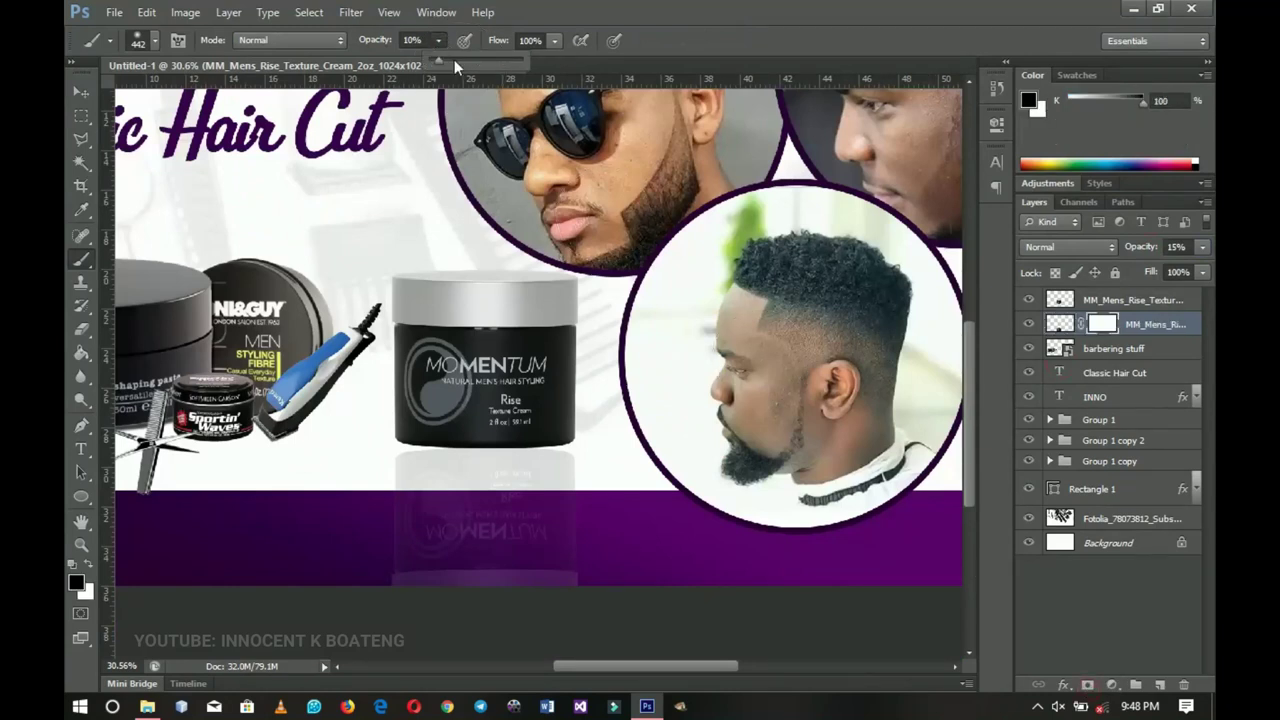
left_click_drag(488, 58, 522, 62)
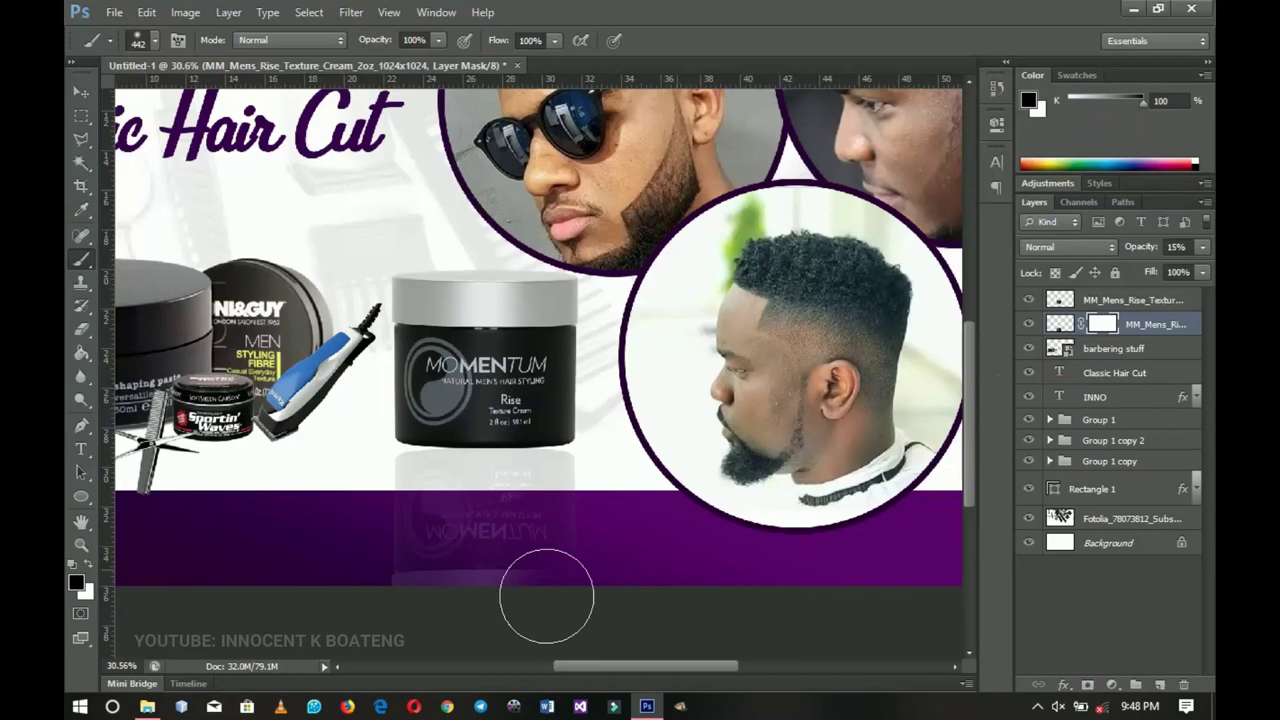
mouse_move(496, 574)
left_mouse_down()
mouse_move(327, 546)
mouse_move(431, 579)
mouse_move(553, 548)
mouse_move(473, 546)
mouse_move(456, 531)
mouse_move(346, 534)
left_mouse_up()
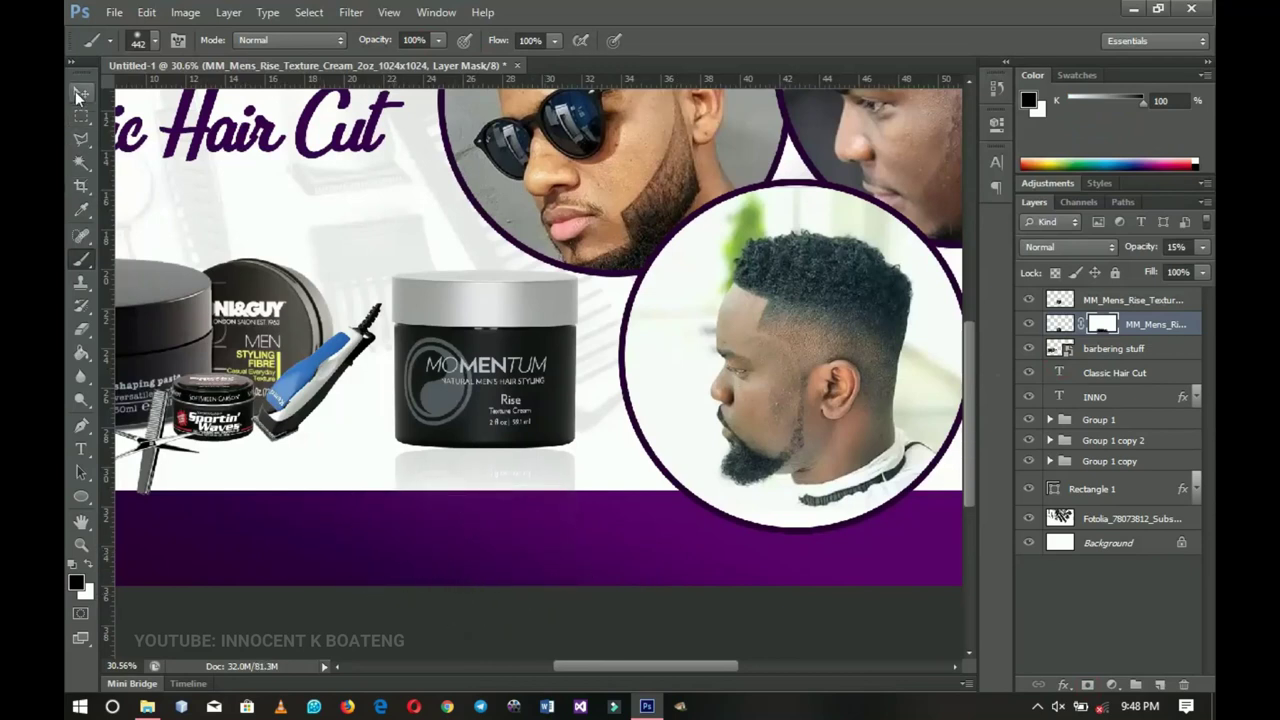
key("z")
scroll(506, 436, "down", 5)
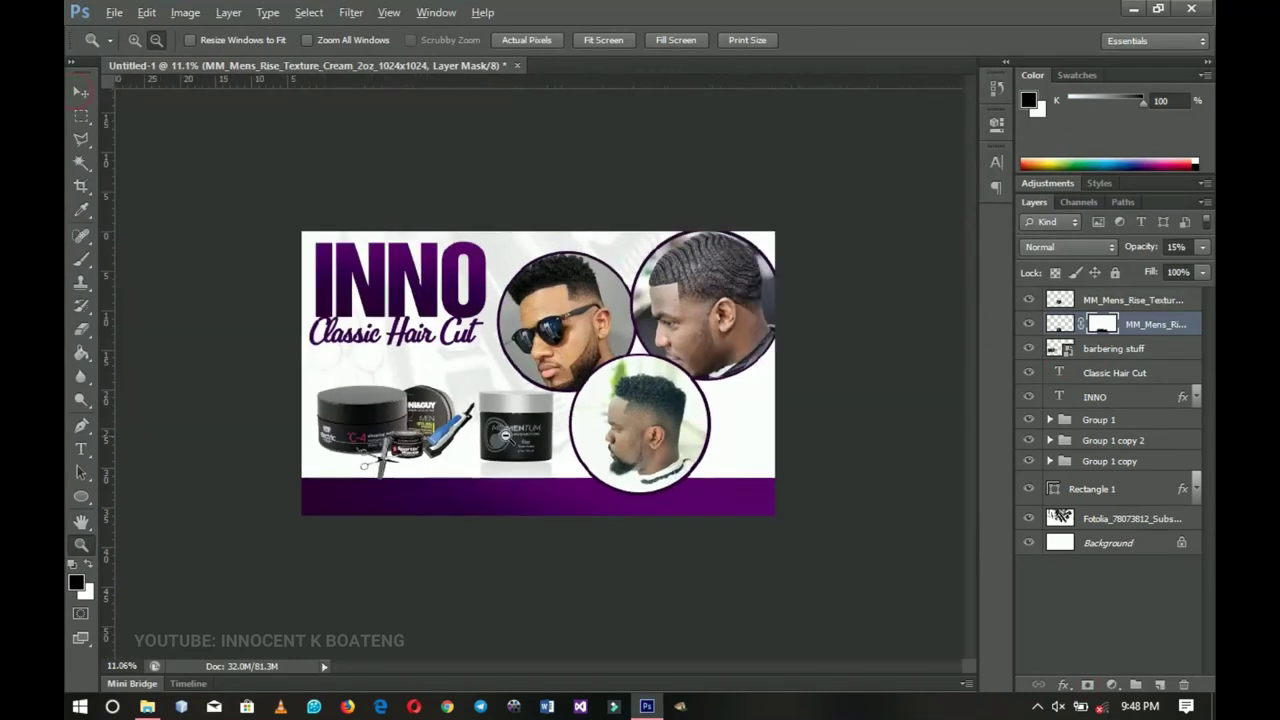
- Shift the barbering stuff and jar layers left, then drag the call icon image into the flyer
left_click(1122, 350)
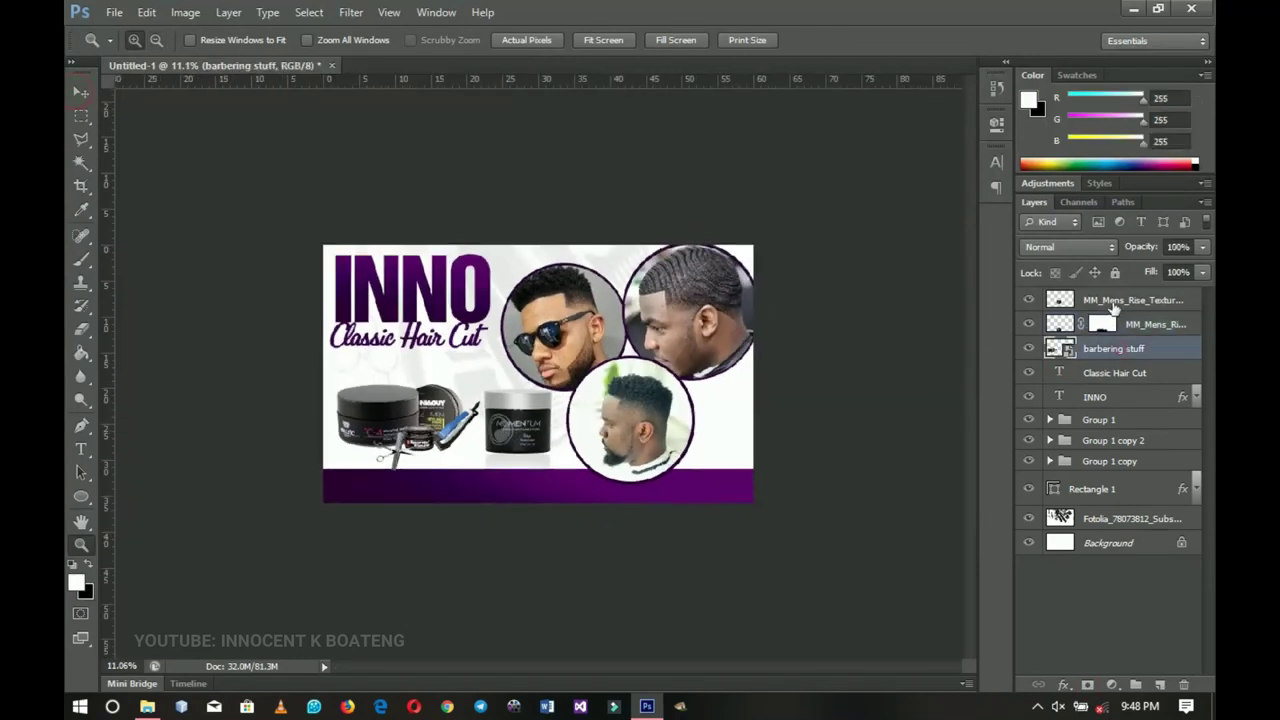
left_click(1100, 310, "shift")
key("v")
key("shift+Left")
key("shift+Left")
key("shift+Left")
key("shift+Left")
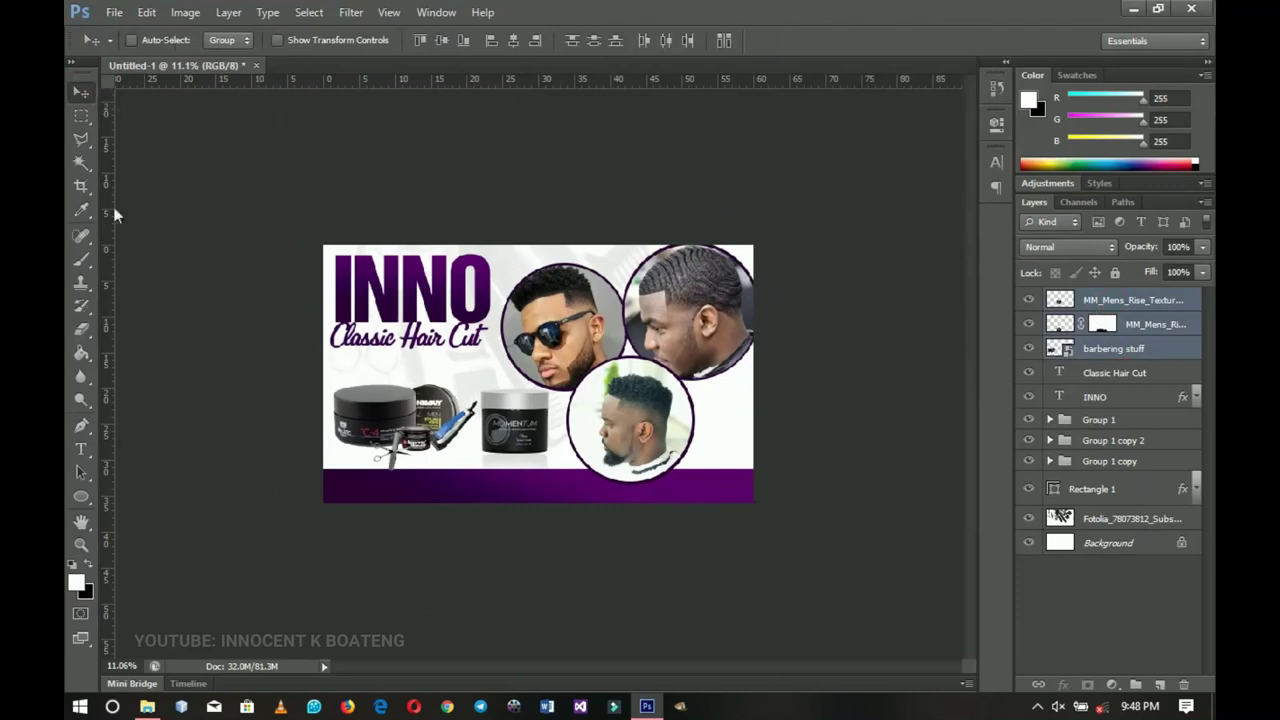
left_click(147, 706)
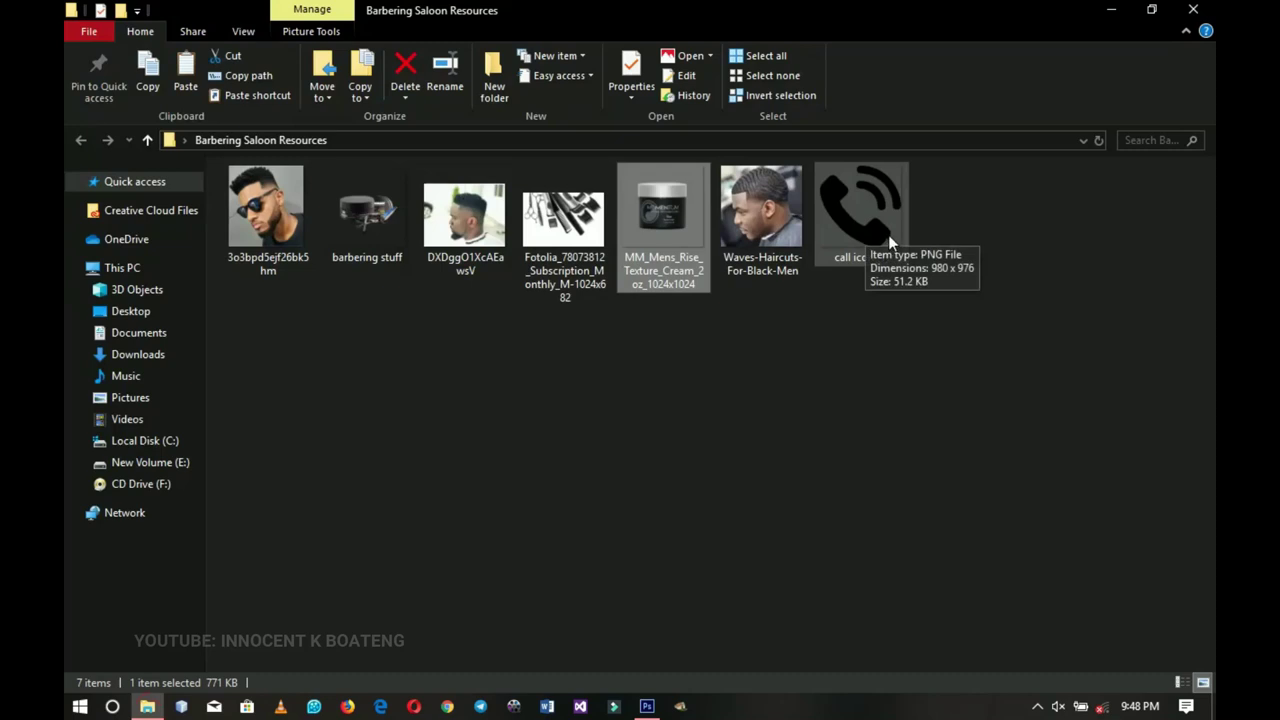
left_click_drag(871, 213, 383, 511)
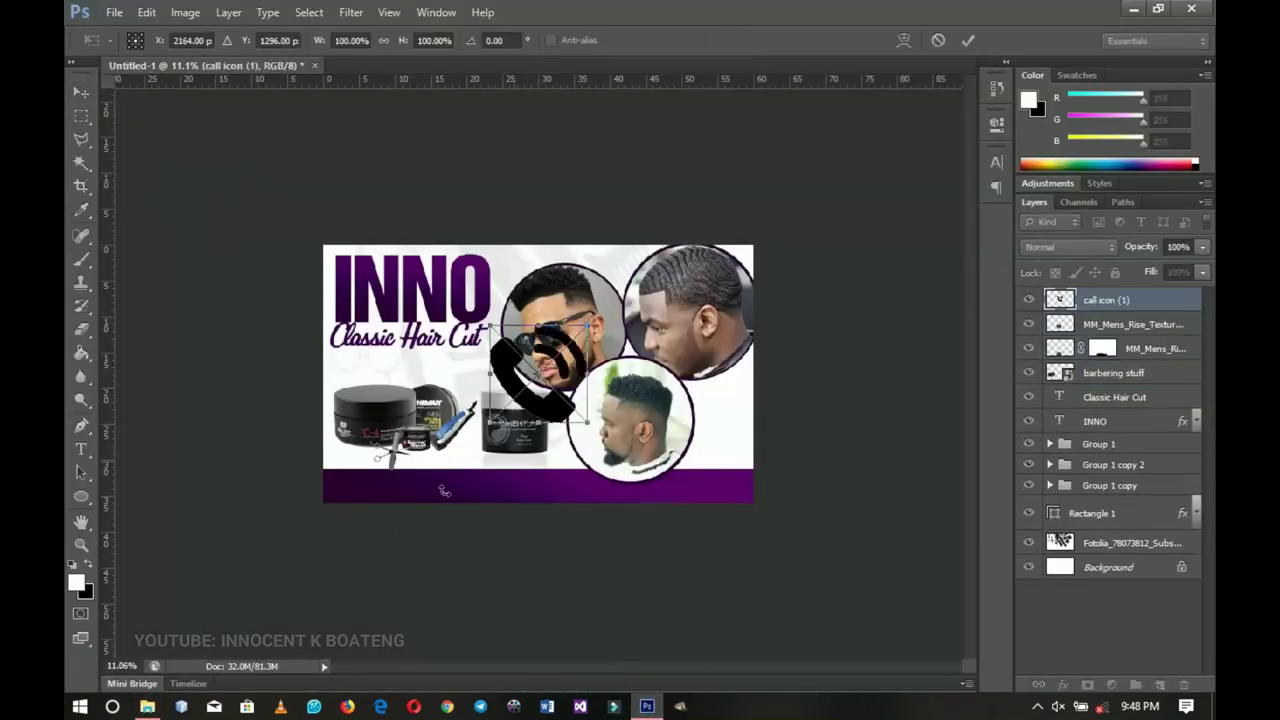
- Scale the call icon to about 20% and set it at the left end of the purple band
left_click_drag(578, 370, 420, 478)
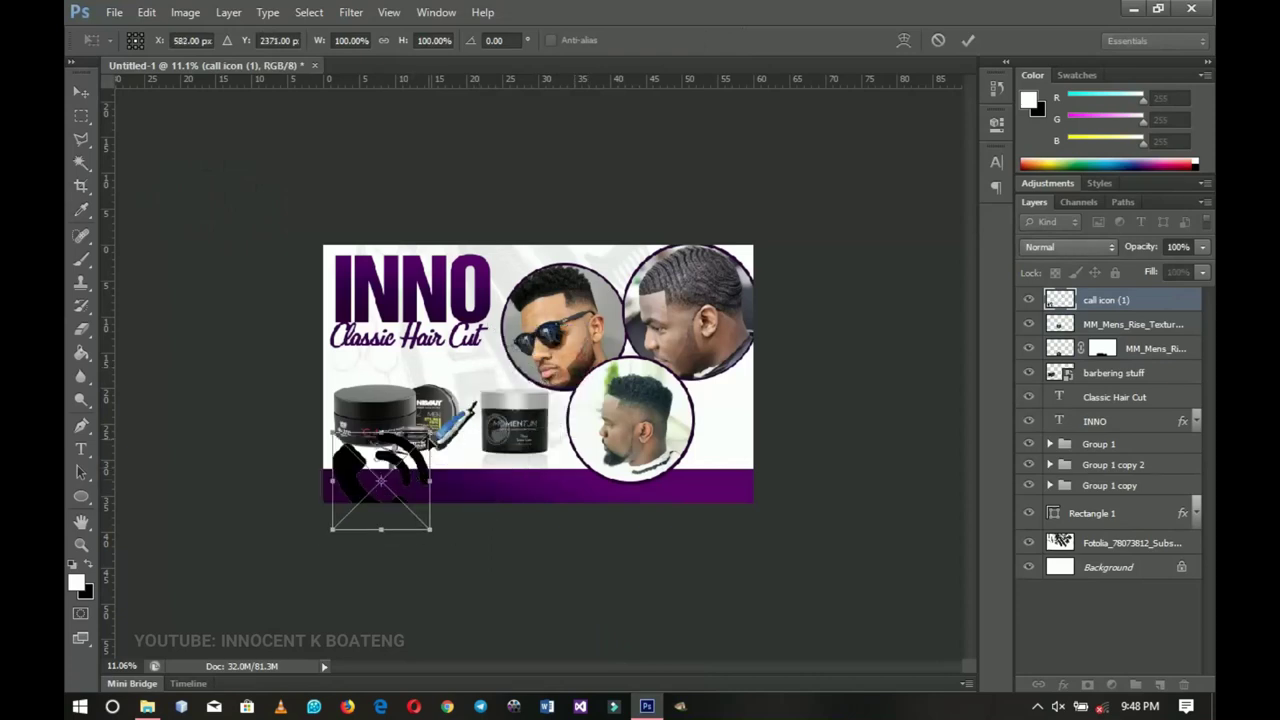
left_click_drag(430, 432, 395, 450)
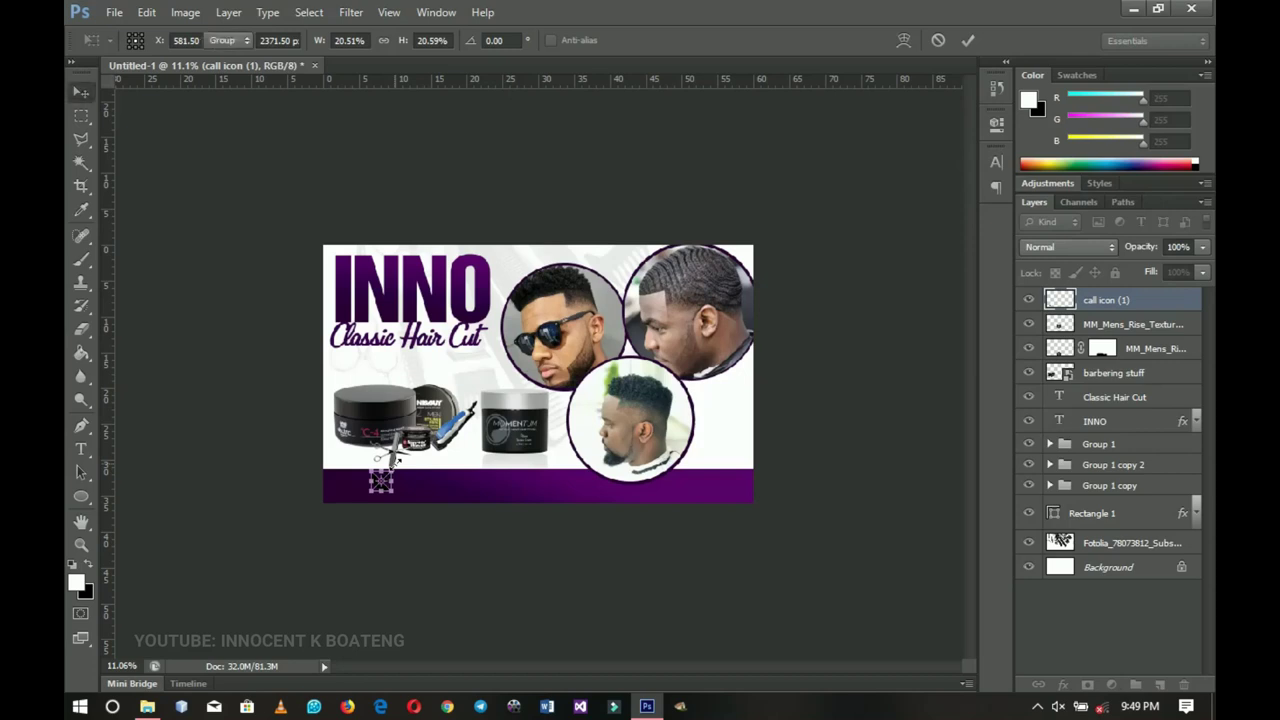
key("Return")
left_click_drag(398, 487, 362, 487)
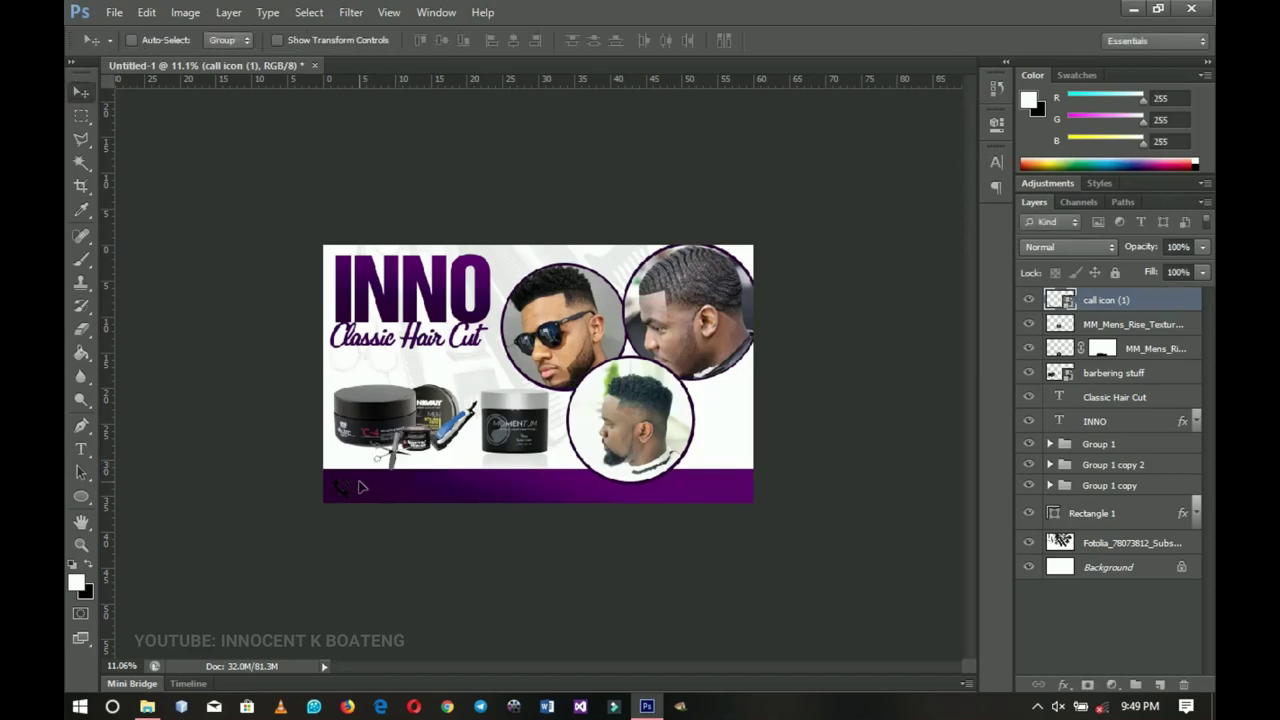
- Rasterize the call icon layer and bring up its layer options again
right_click(1101, 307)
left_click(1029, 252)
right_click(1110, 302)
key("Escape")
- Give the call icon a pure white Color Overlay layer effect
key("h")
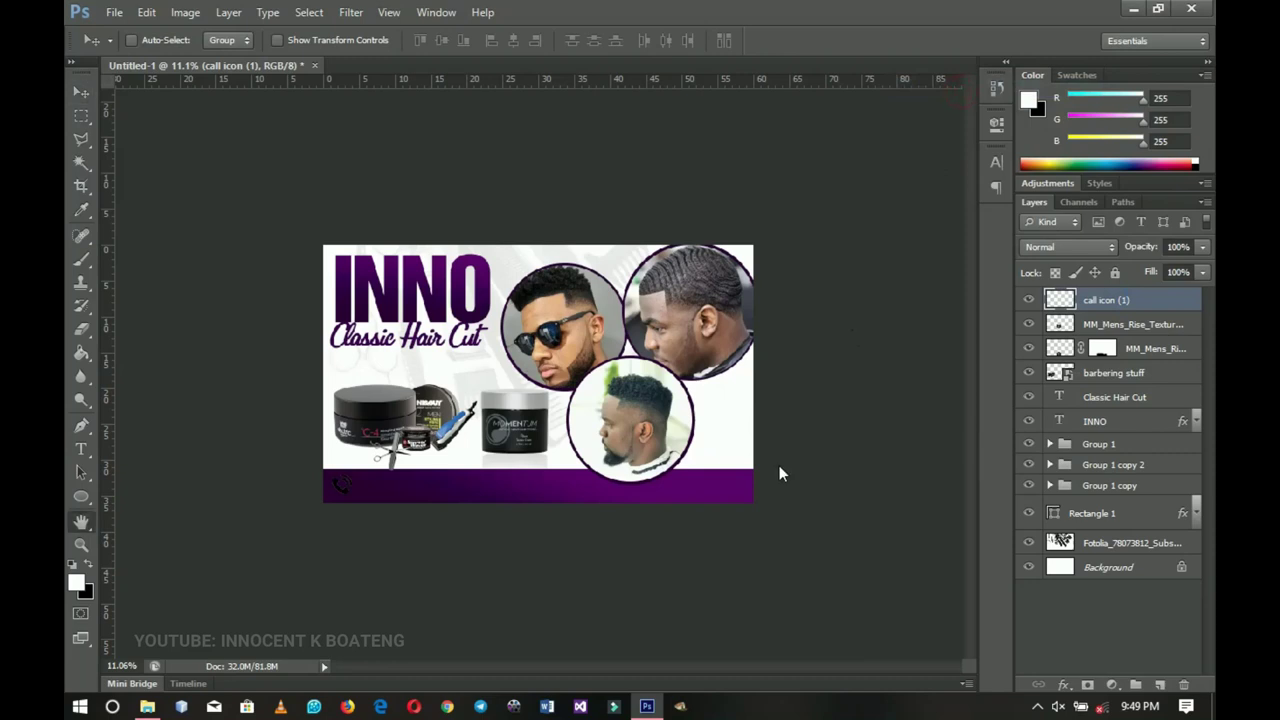
left_click(776, 289)
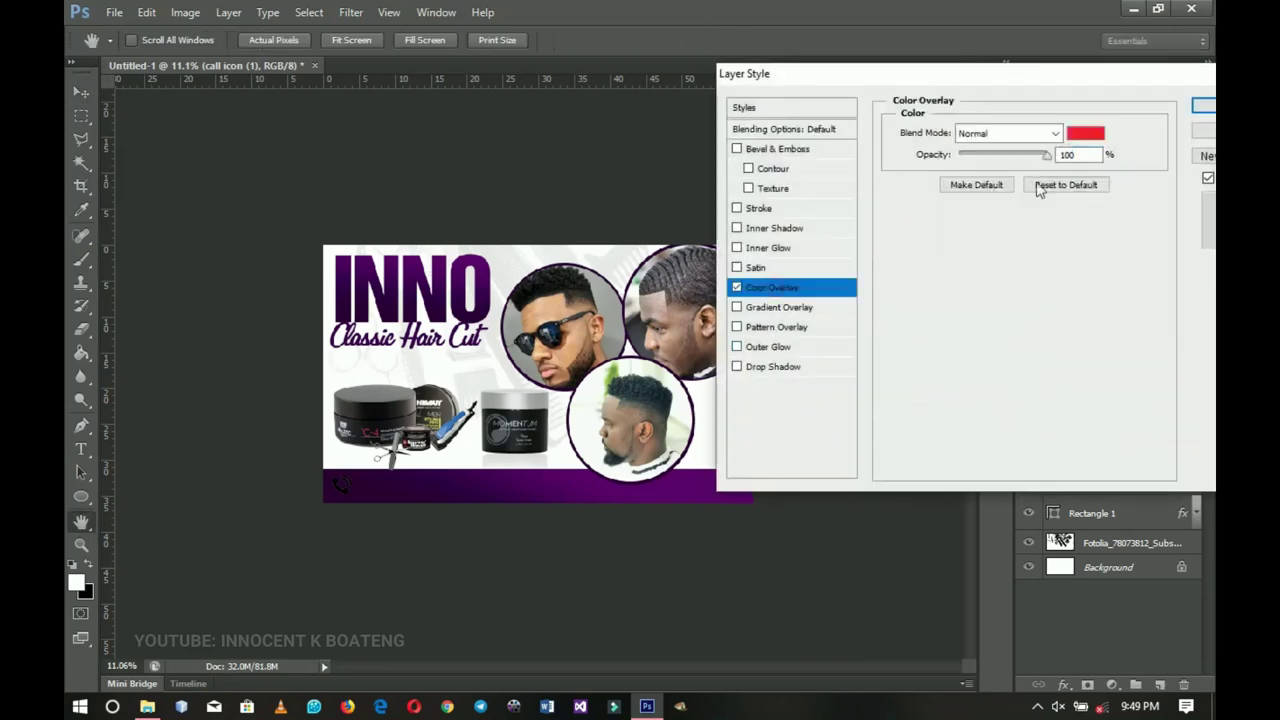
left_click(1078, 132)
left_click(829, 126)
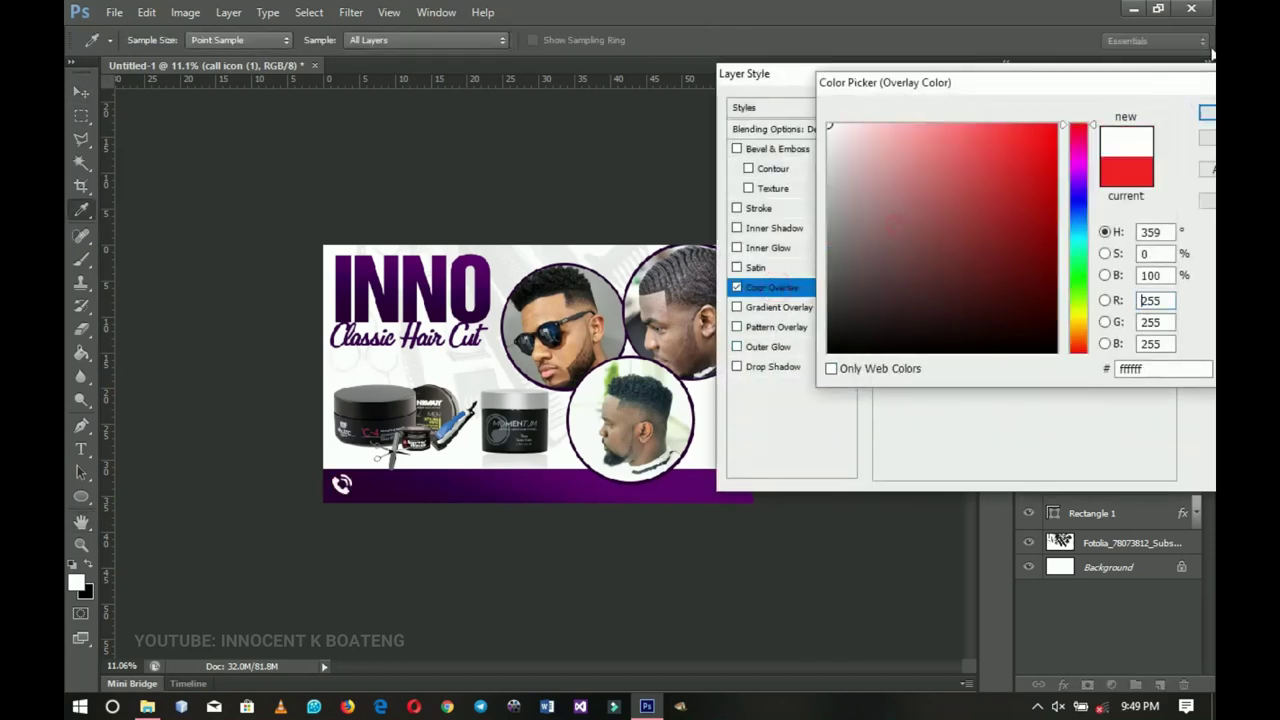
left_click(1207, 118)
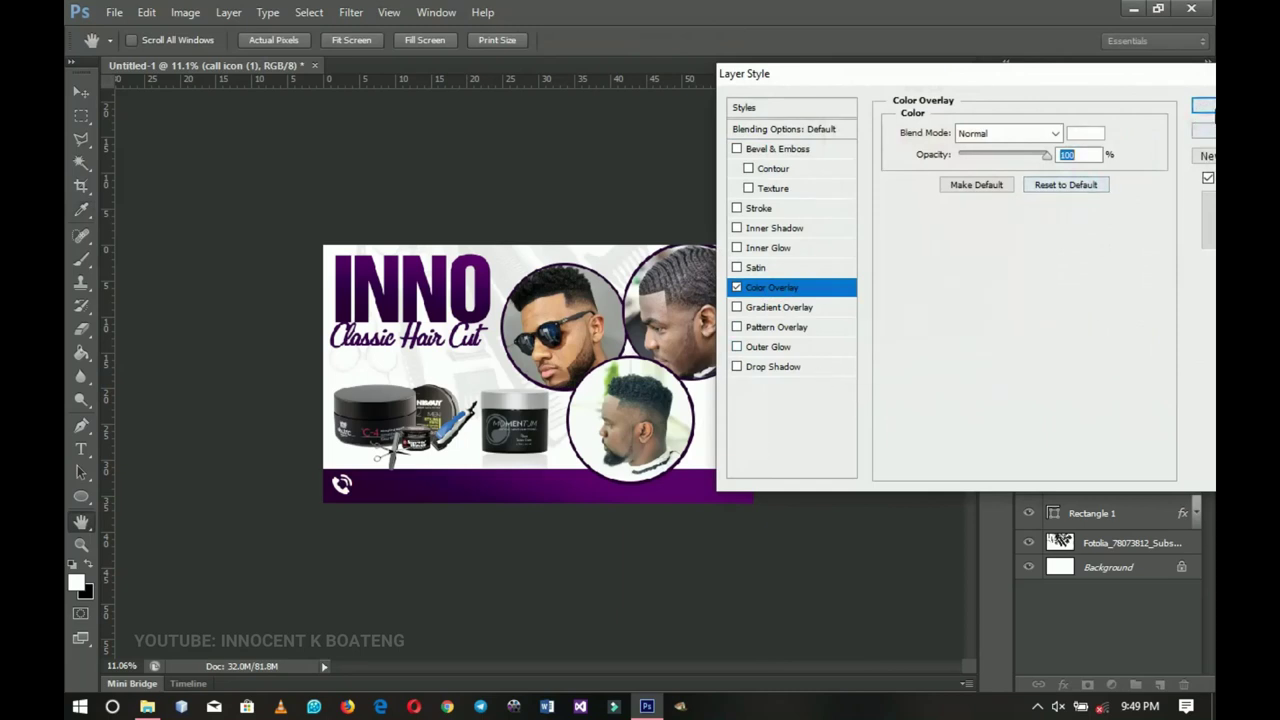
key("Return")
- Zoom in on the bottom bar, nudge the call icon down, and collapse its effects list
key("z")
left_click(400, 576)
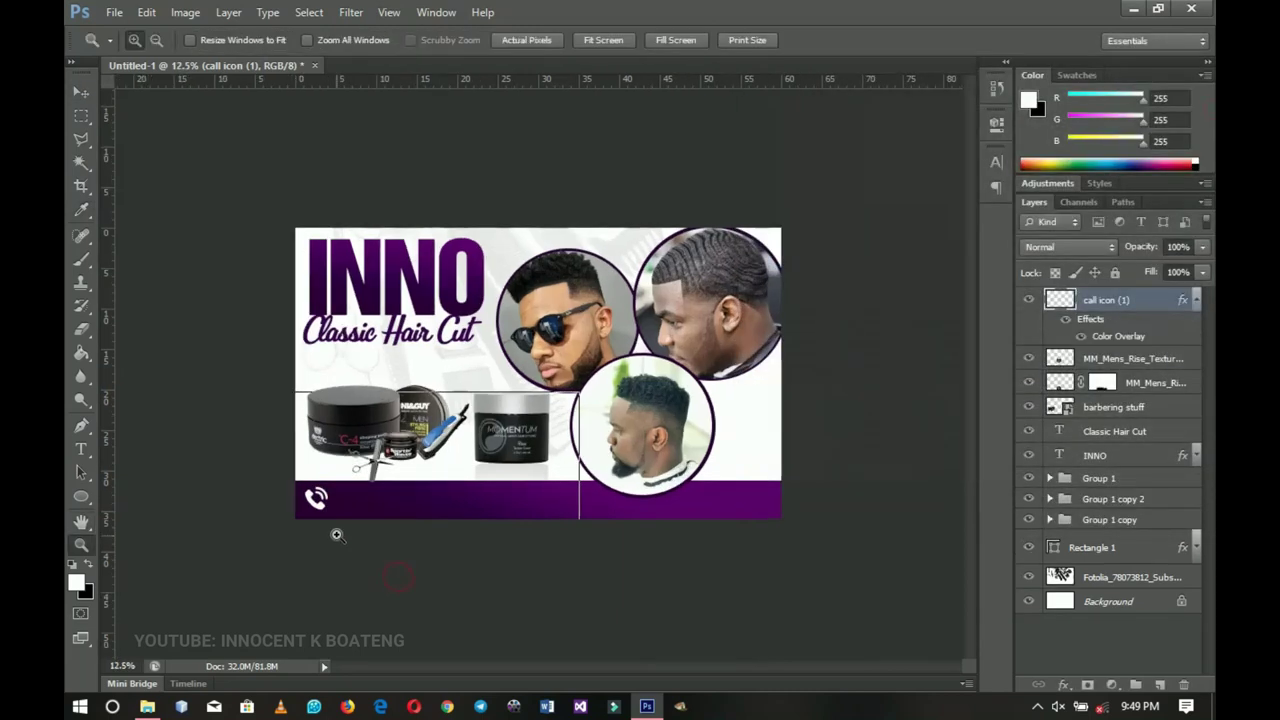
left_click(337, 535)
left_click(277, 549)
left_click_drag(277, 549, 443, 537)
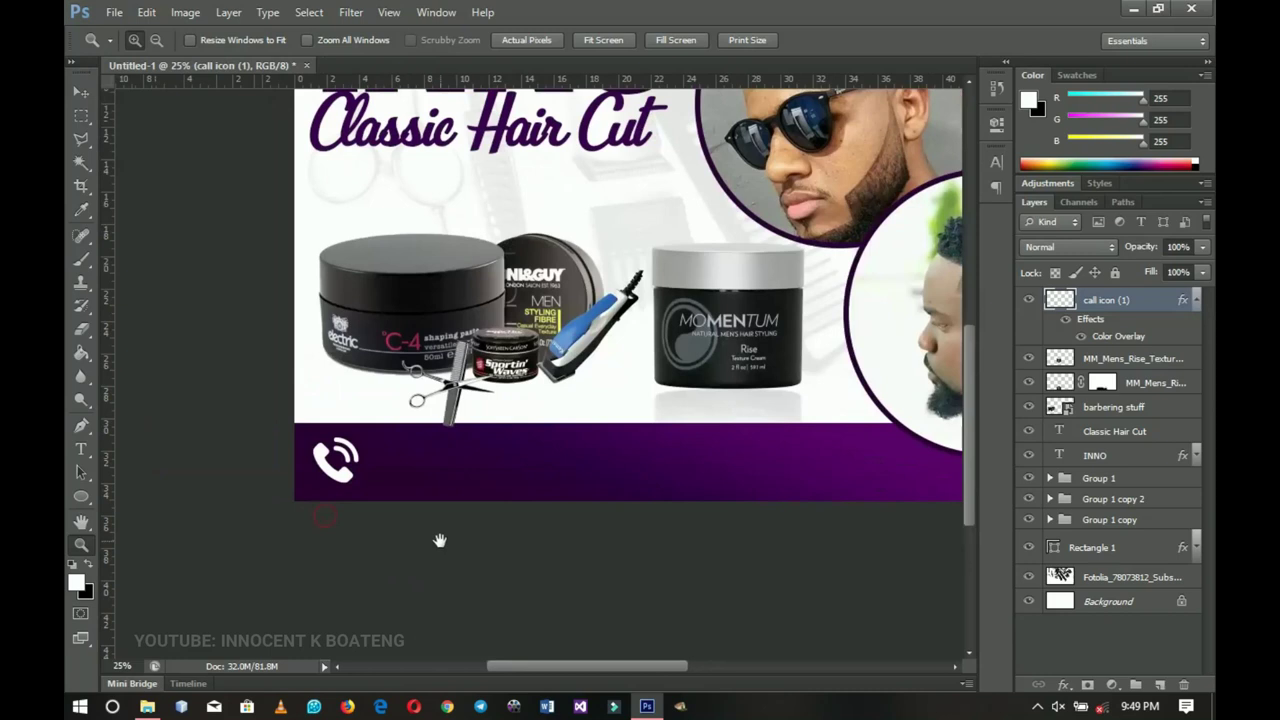
key("v")
key("Down")
key("Down")
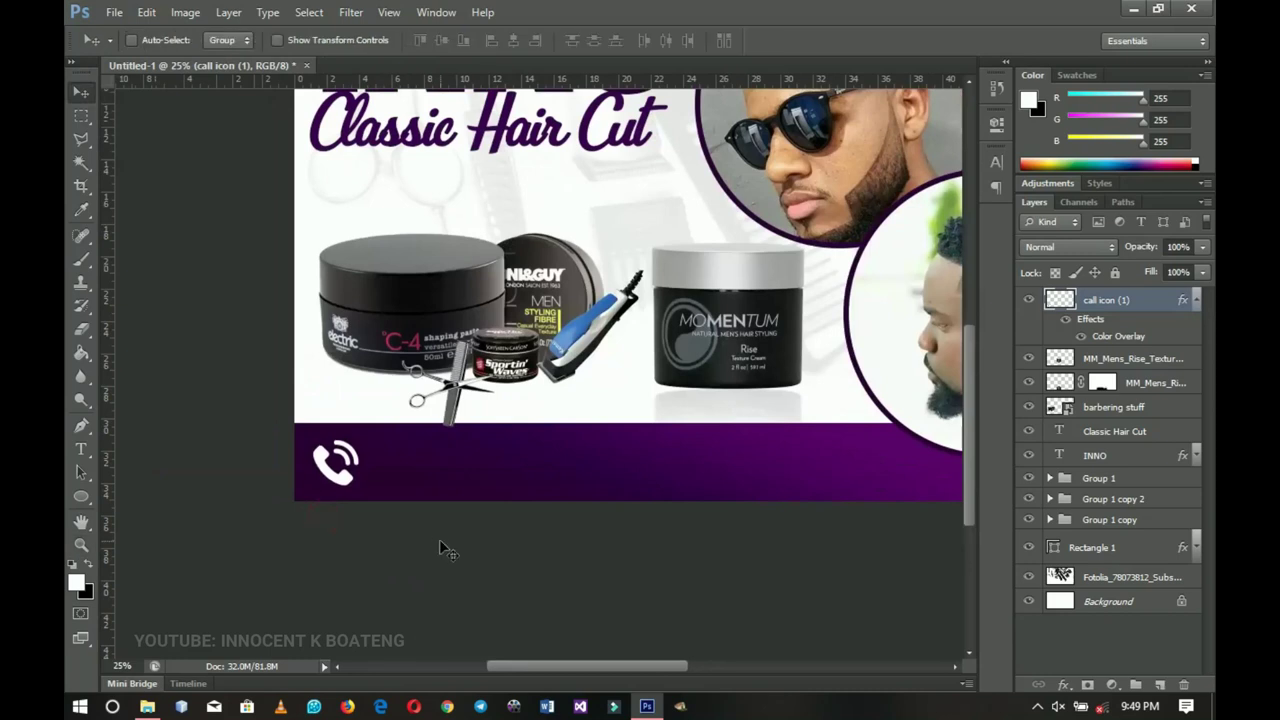
left_click(1196, 302)
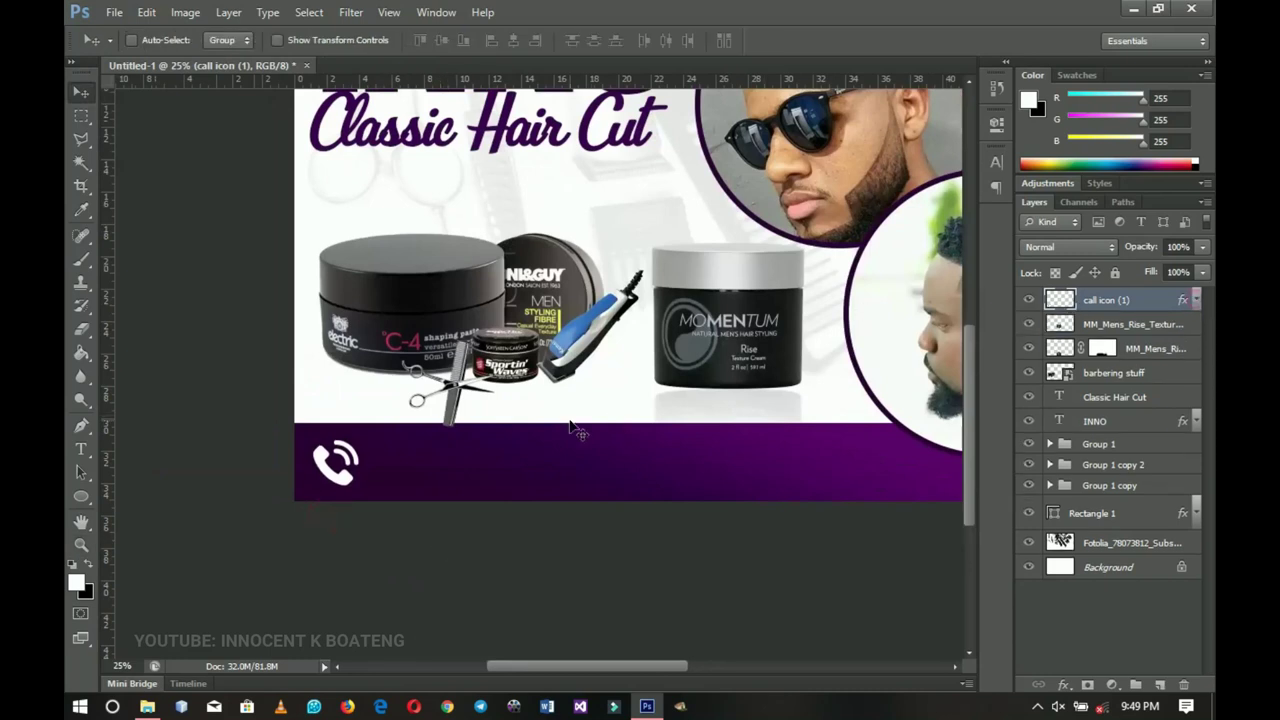
left_click_drag(579, 431, 506, 464)
- Start a text line beside the call icon in white Akrobat SemiBold
left_click(80, 455)
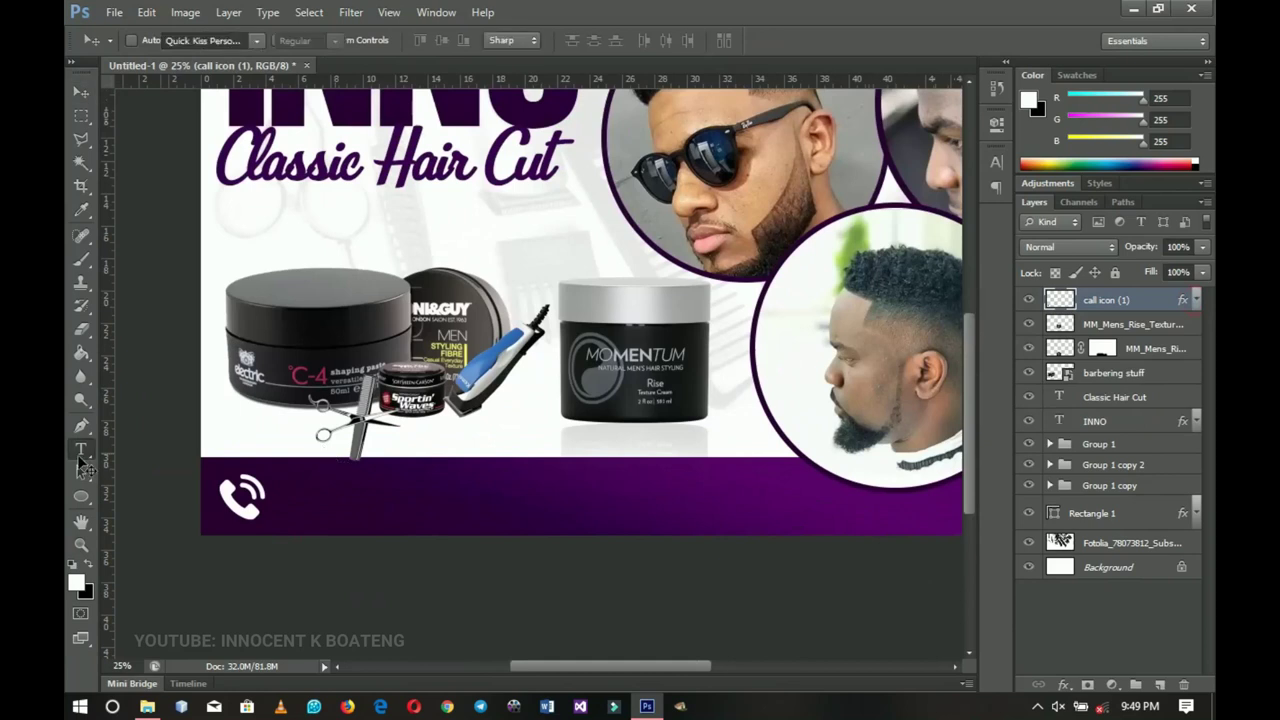
left_click(293, 505)
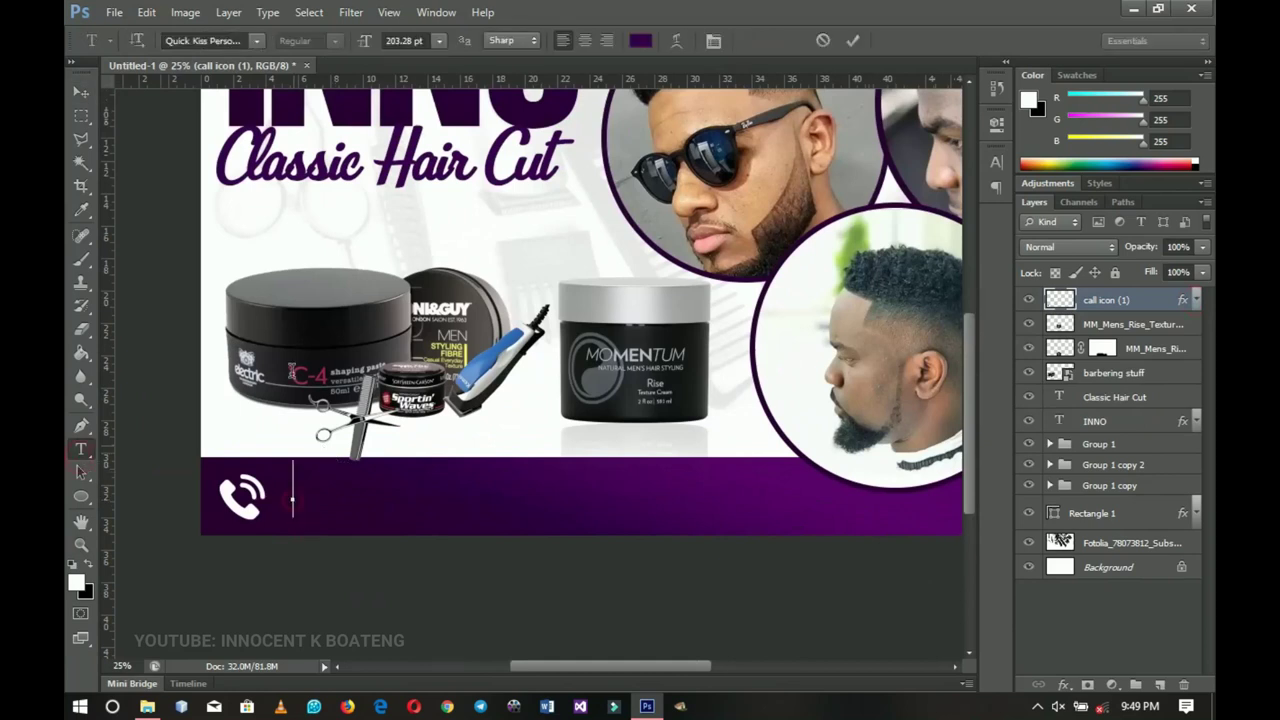
left_click(638, 40)
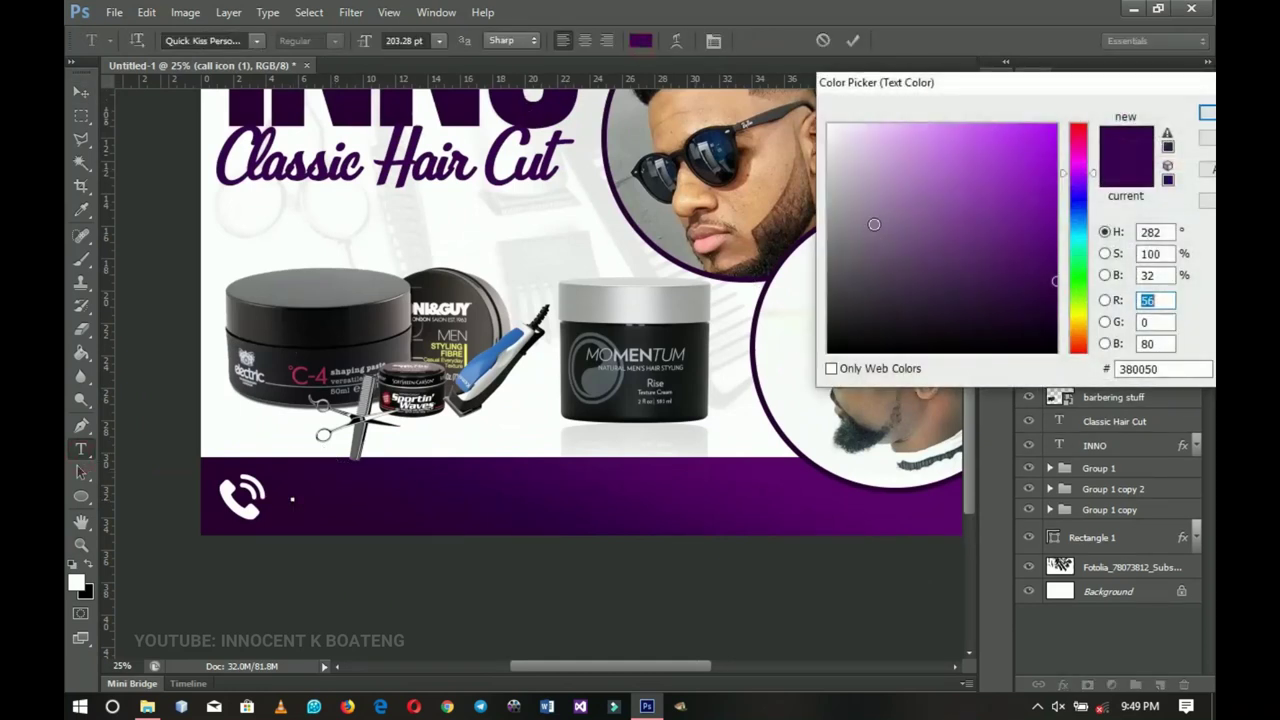
left_click_drag(871, 220, 828, 125)
left_click(1207, 115)
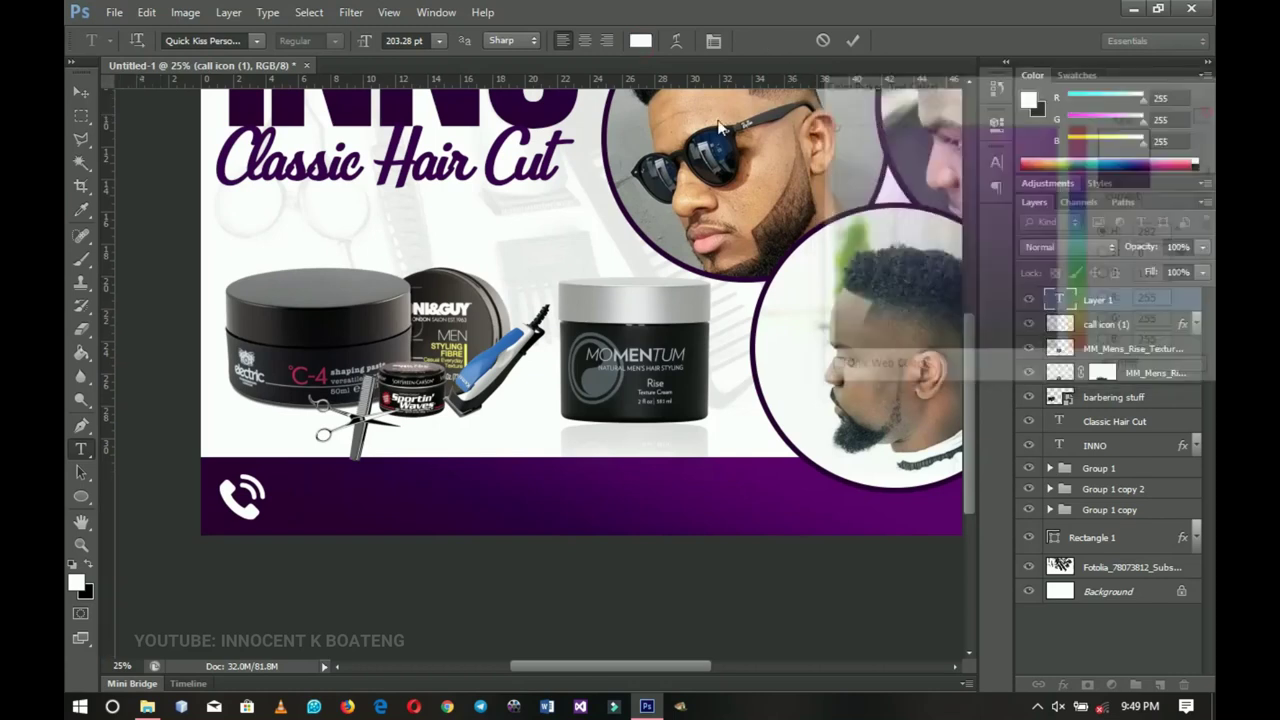
left_click(238, 38)
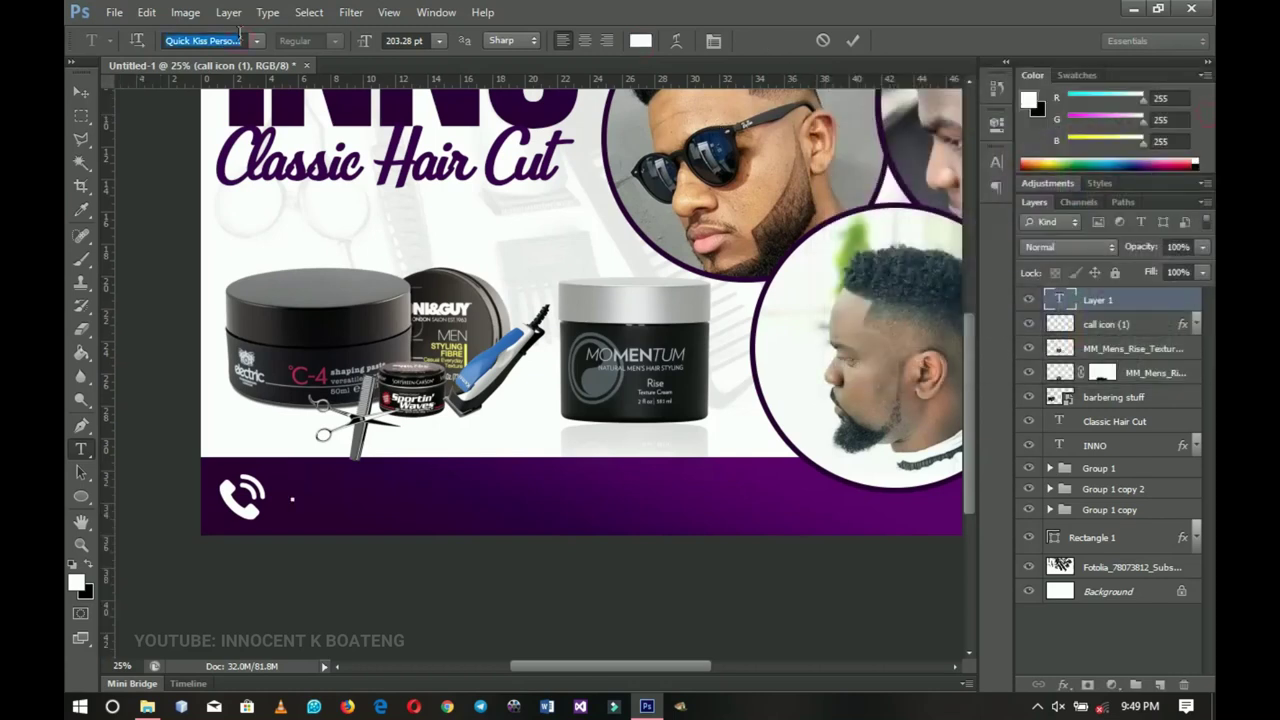
type("at")
key("Return")
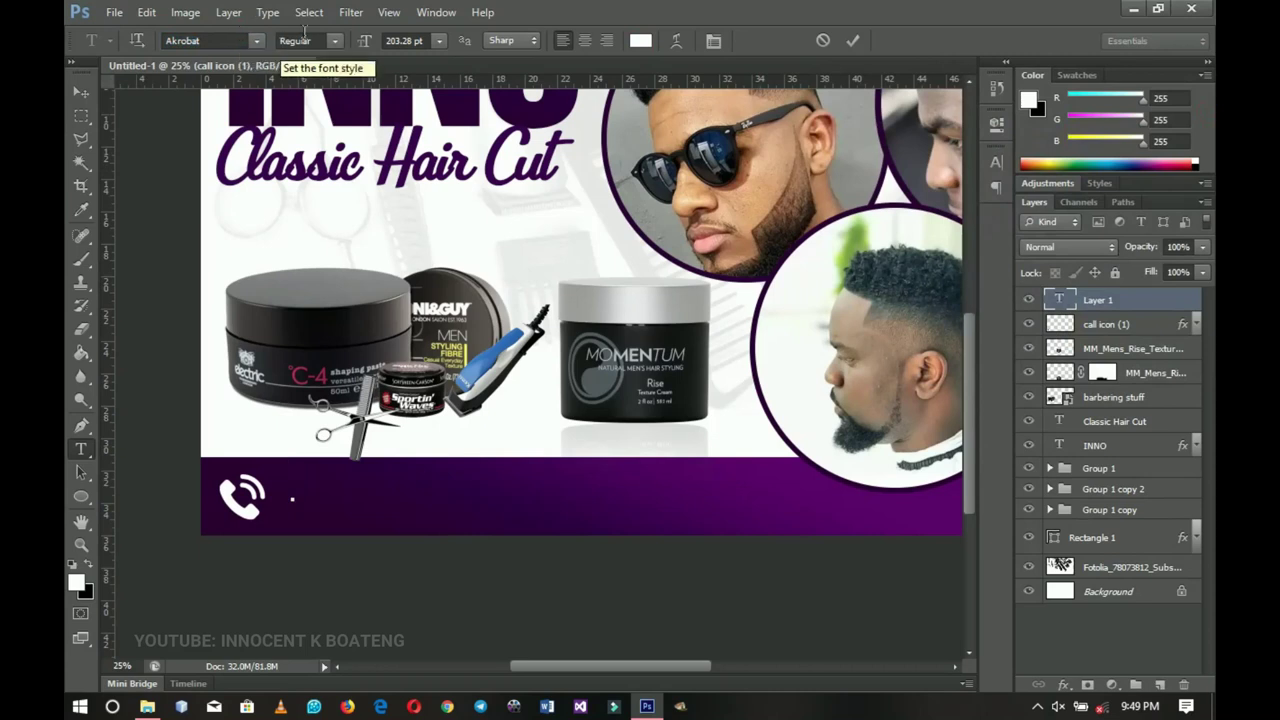
left_click(322, 40)
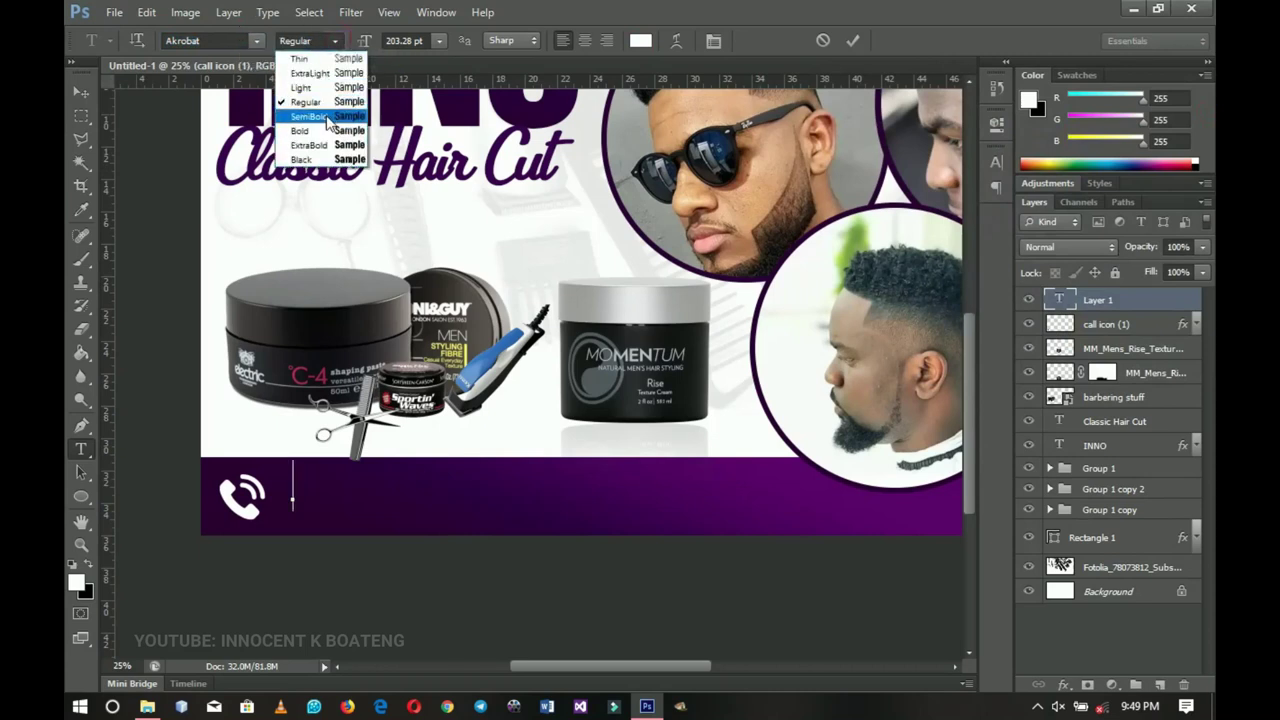
left_click(330, 117)
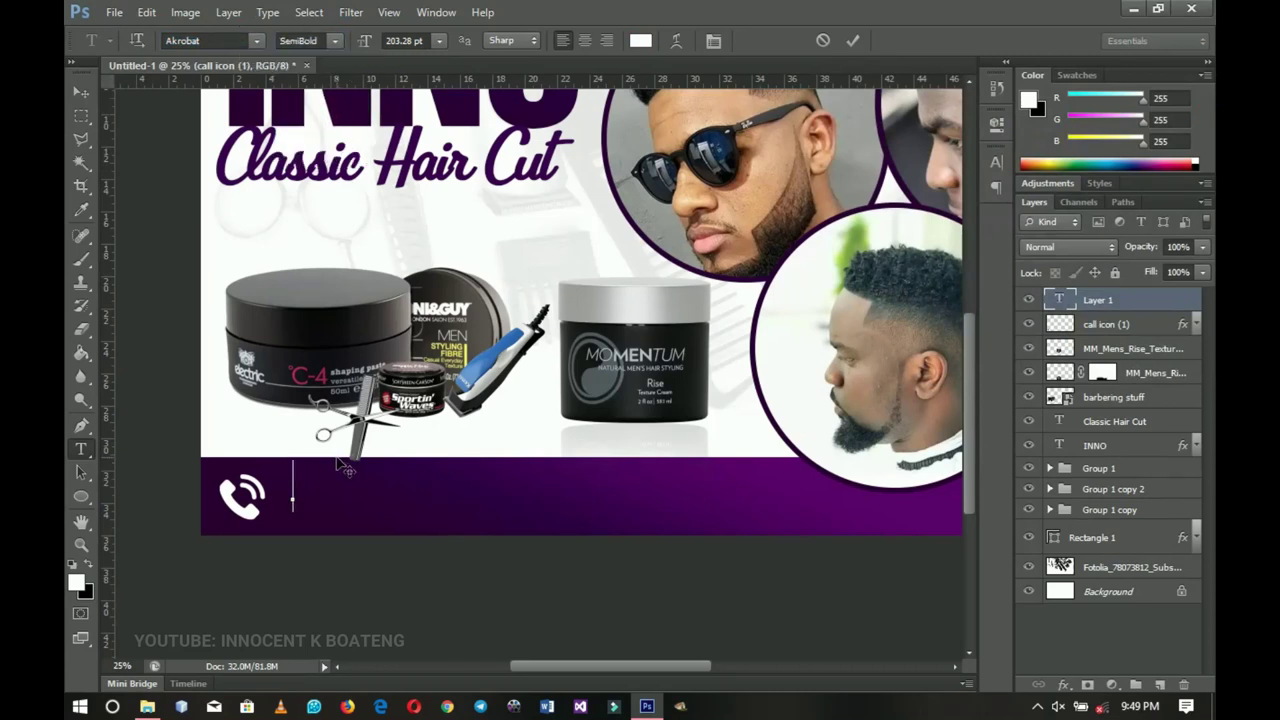
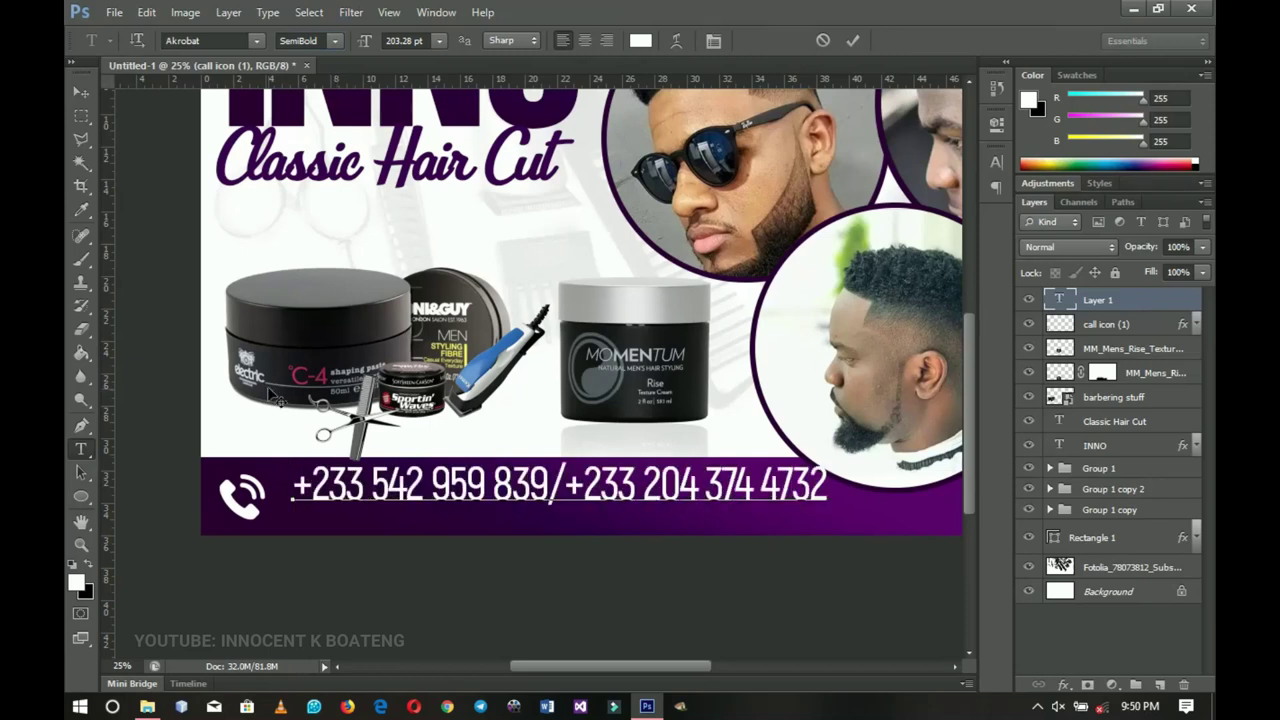
- Type the two contact phone numbers, scale them to about 89%, and place them beside the icon
left_click(81, 91)
left_click_drag(650, 510, 630, 520)
key("ctrl+t")
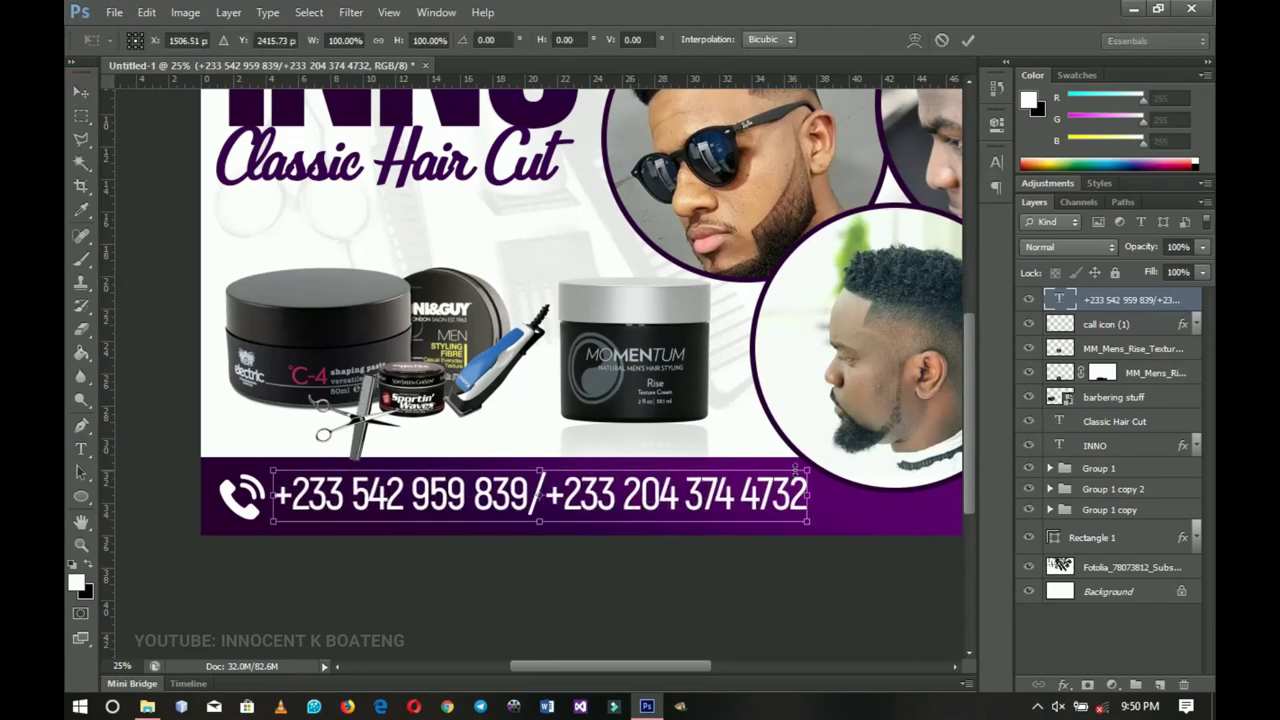
left_click_drag(808, 468, 778, 471)
key("Return")
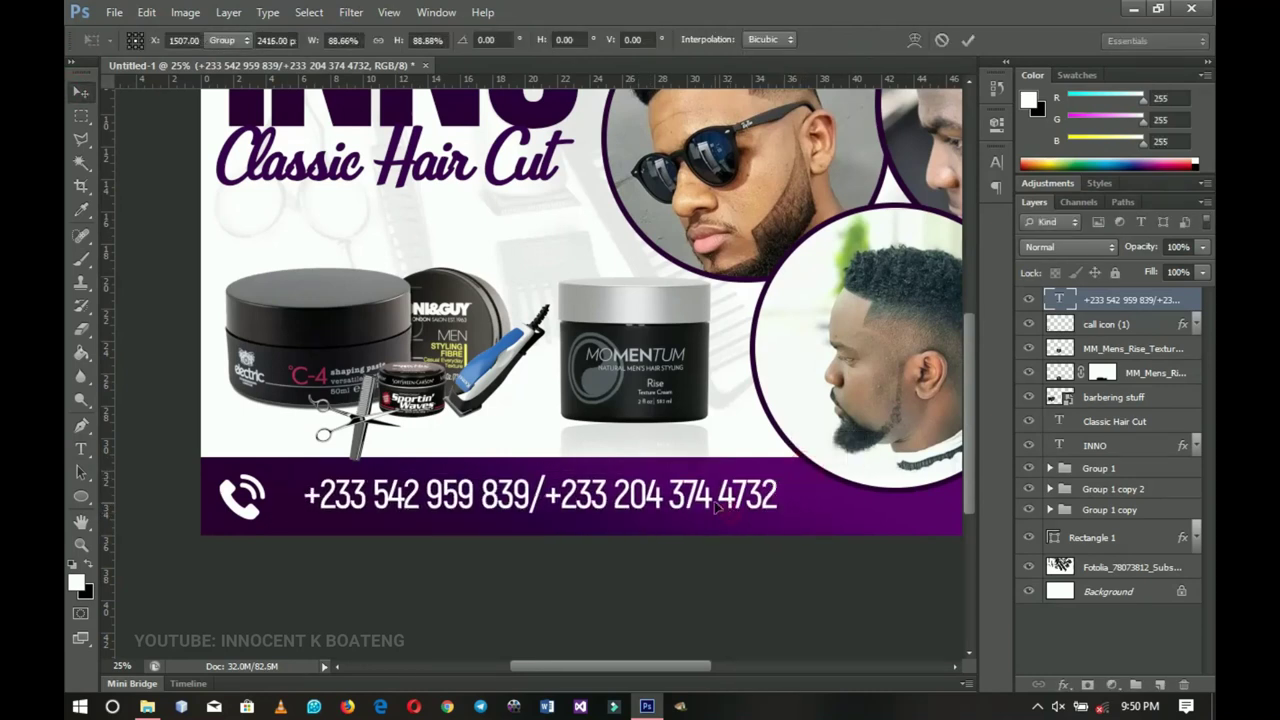
left_click_drag(716, 507, 684, 515)
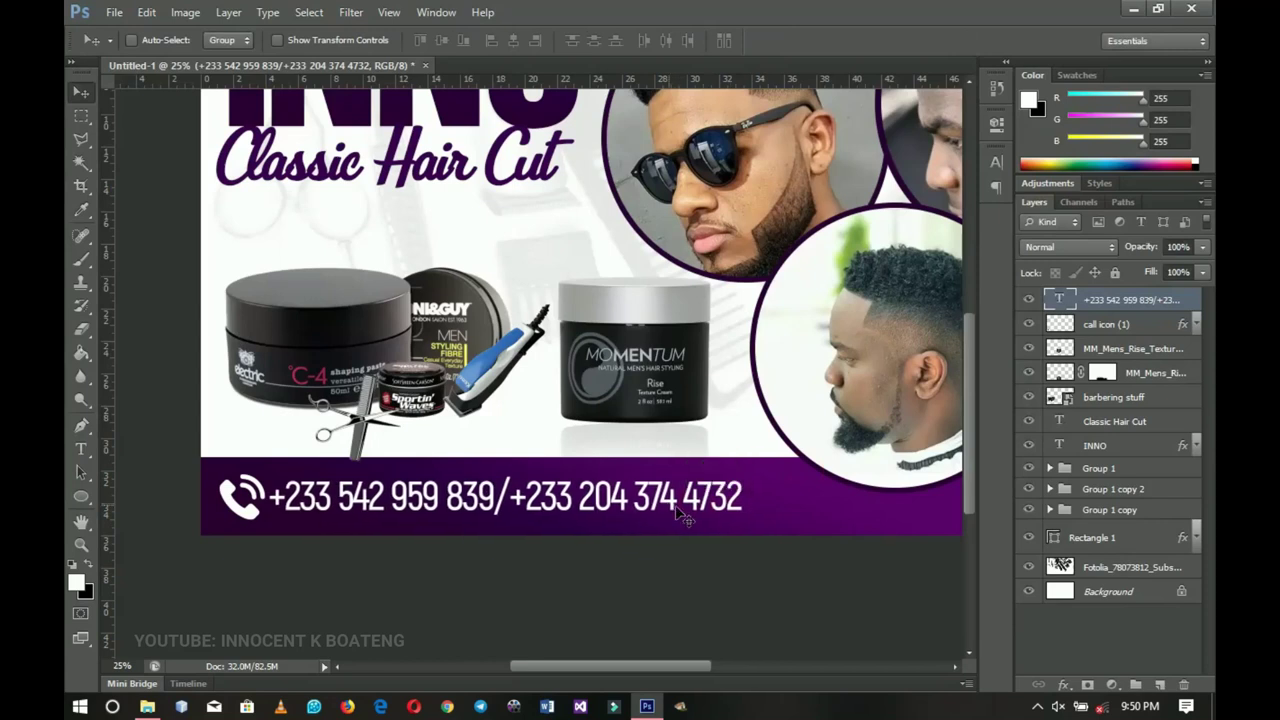
key("z")
left_click(519, 506, "alt")
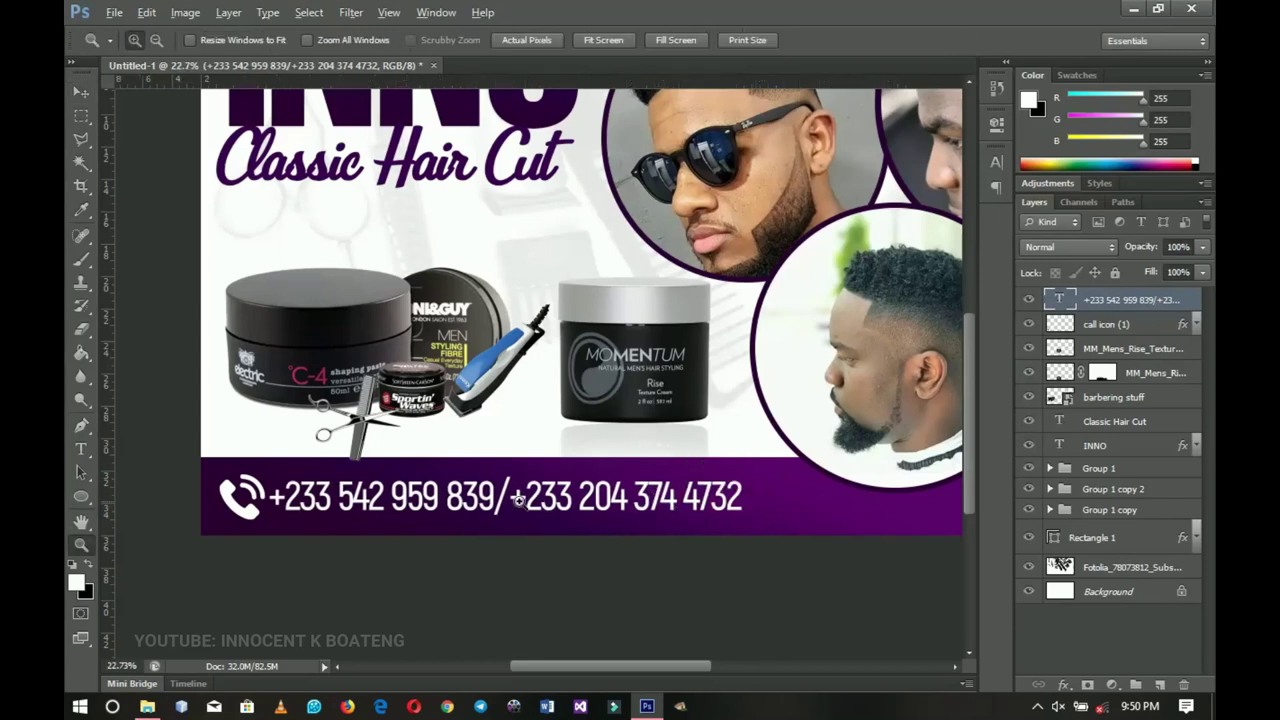
- Fit the whole flyer in view and select the Rectangle 1 layer
left_click(537, 516, "ctrl")
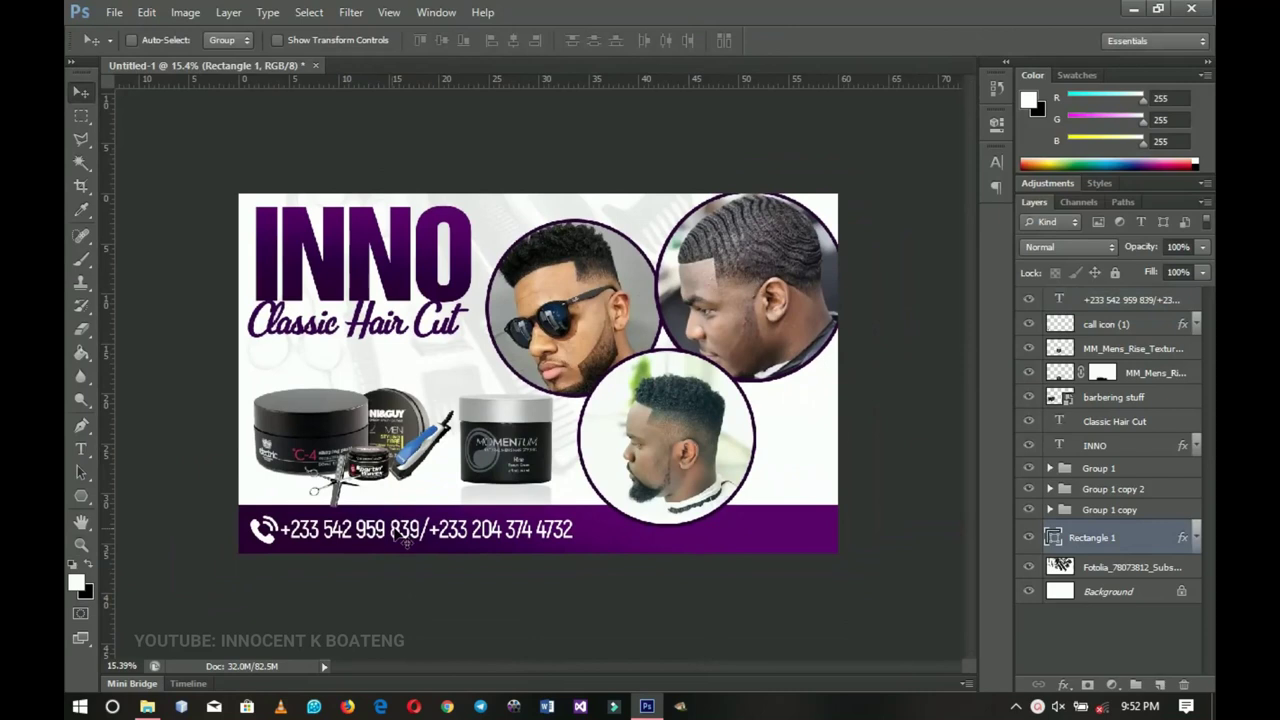
left_click(537, 512)
key("v")
key("z")
left_click(415, 515)
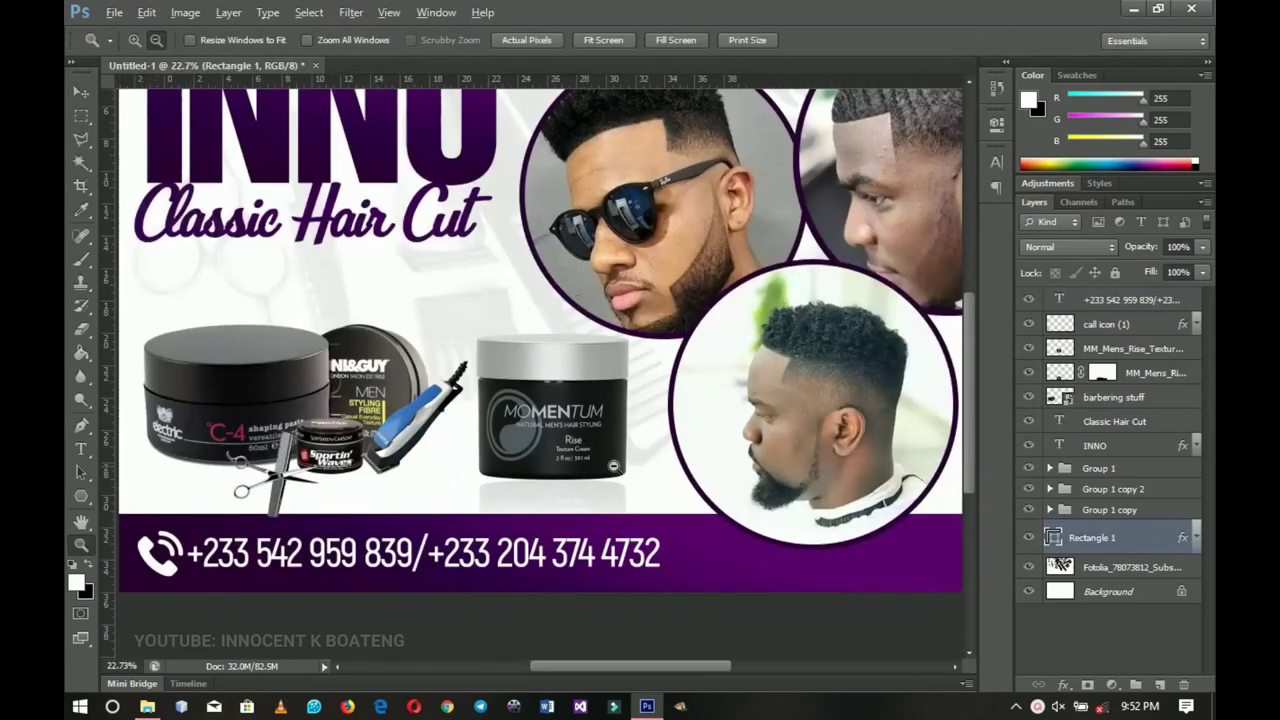
left_click(420, 512, "alt")
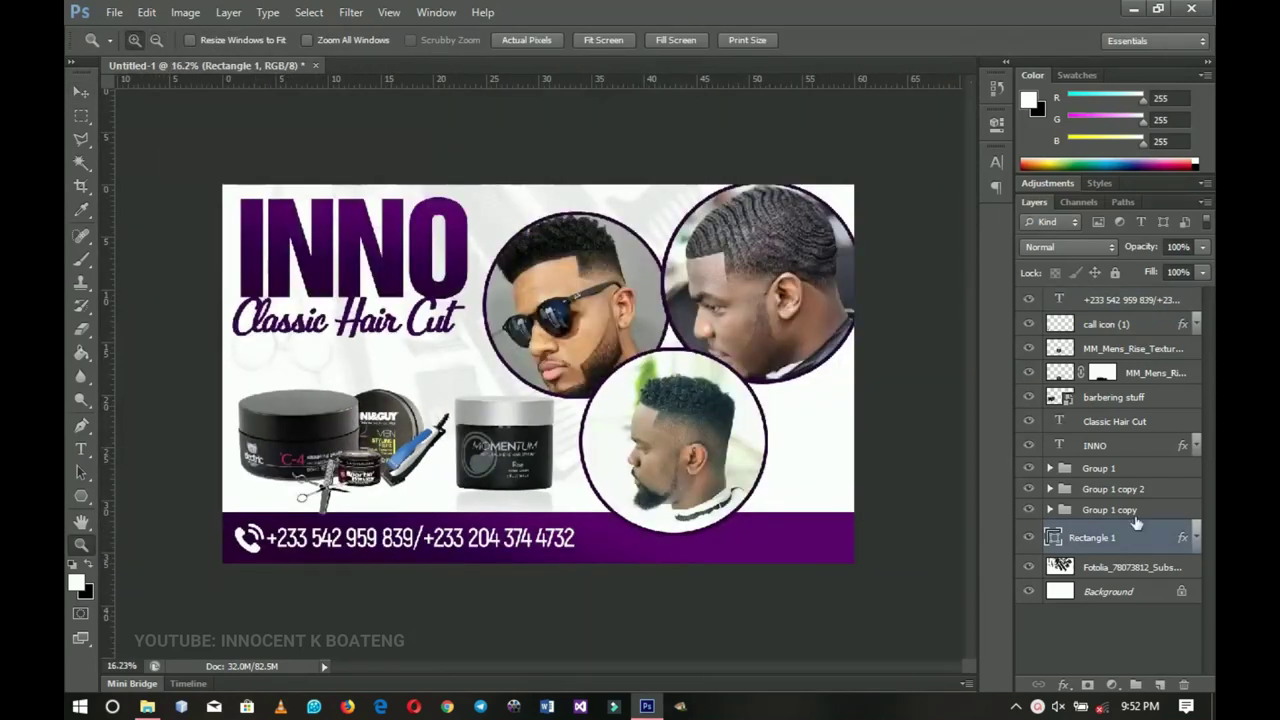
left_click(1115, 300)
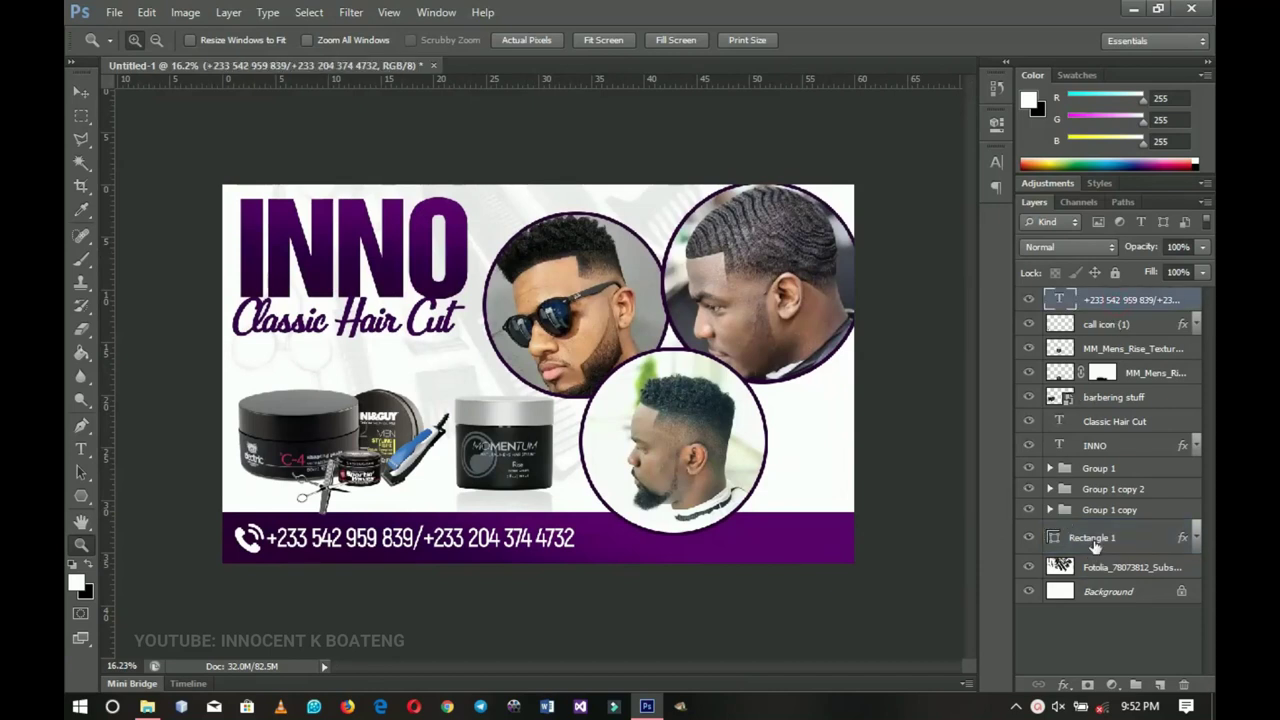
left_click(1093, 538)
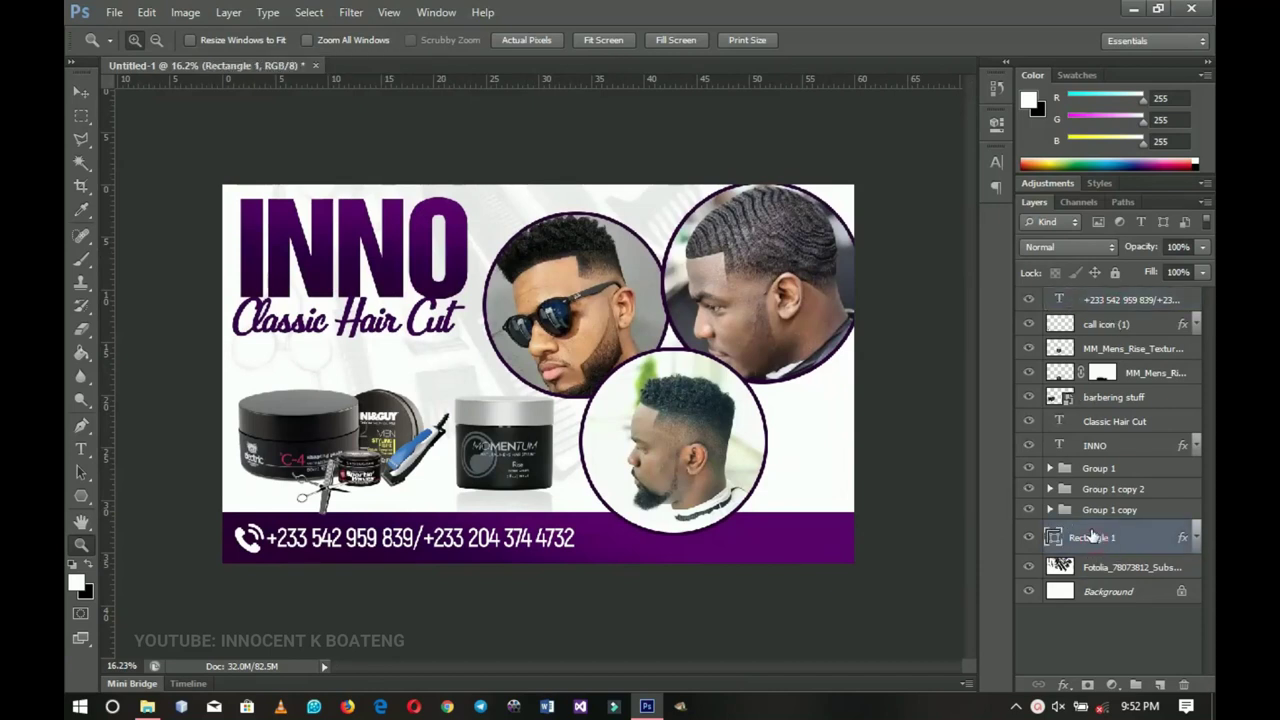
- Draw a polygon triangle on the right side, fill it with the bar's purple #300049, and move it to the edge
left_click(86, 497)
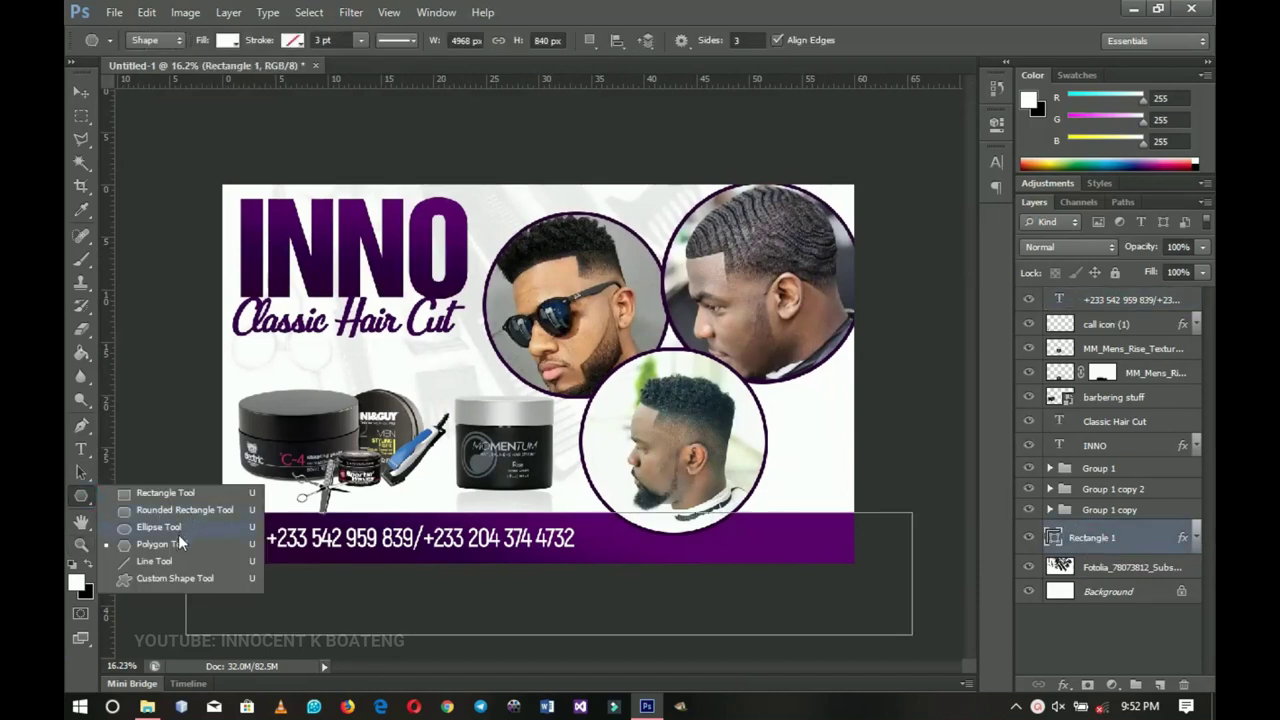
left_click(168, 542)
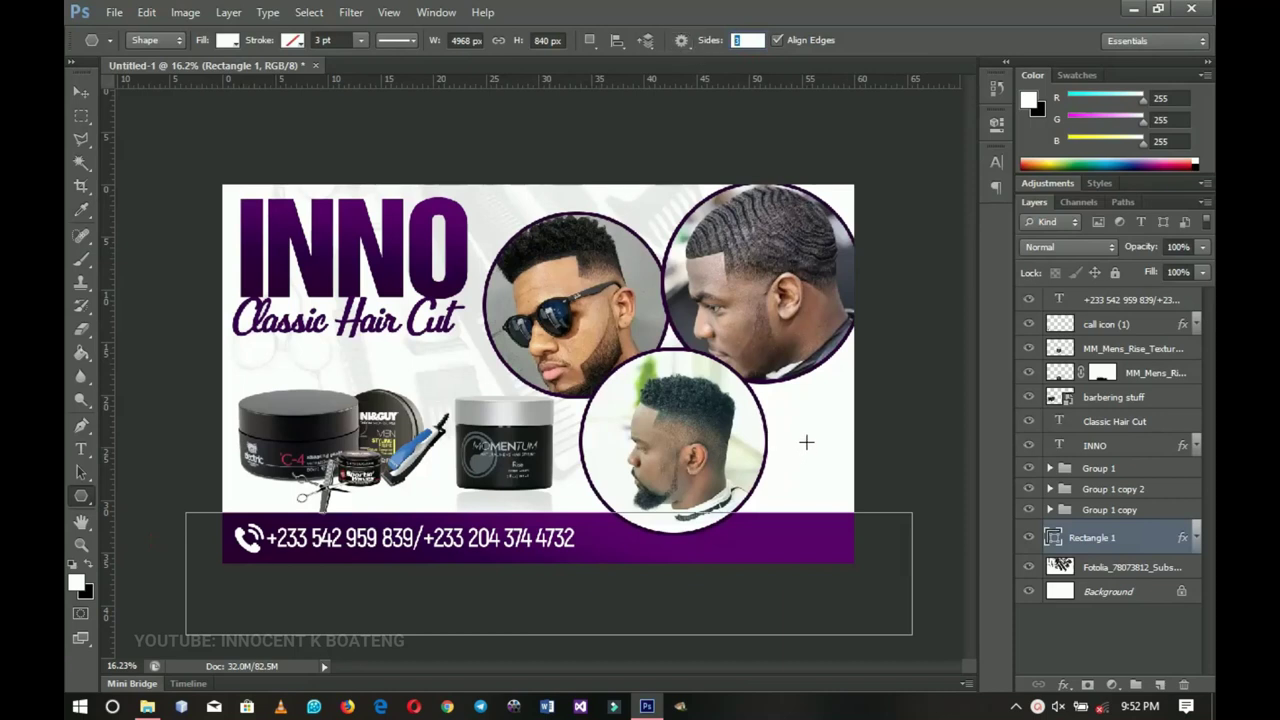
left_click_drag(809, 440, 868, 490)
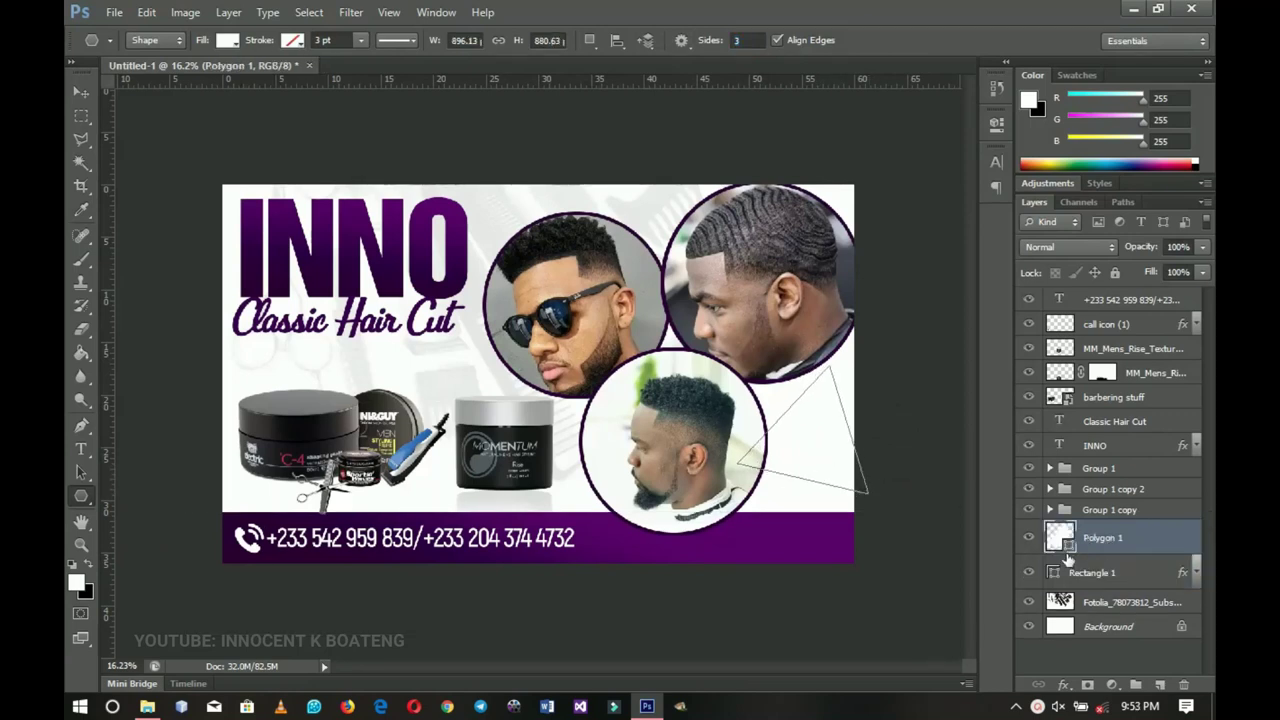
double_click(1066, 546)
left_click(470, 545)
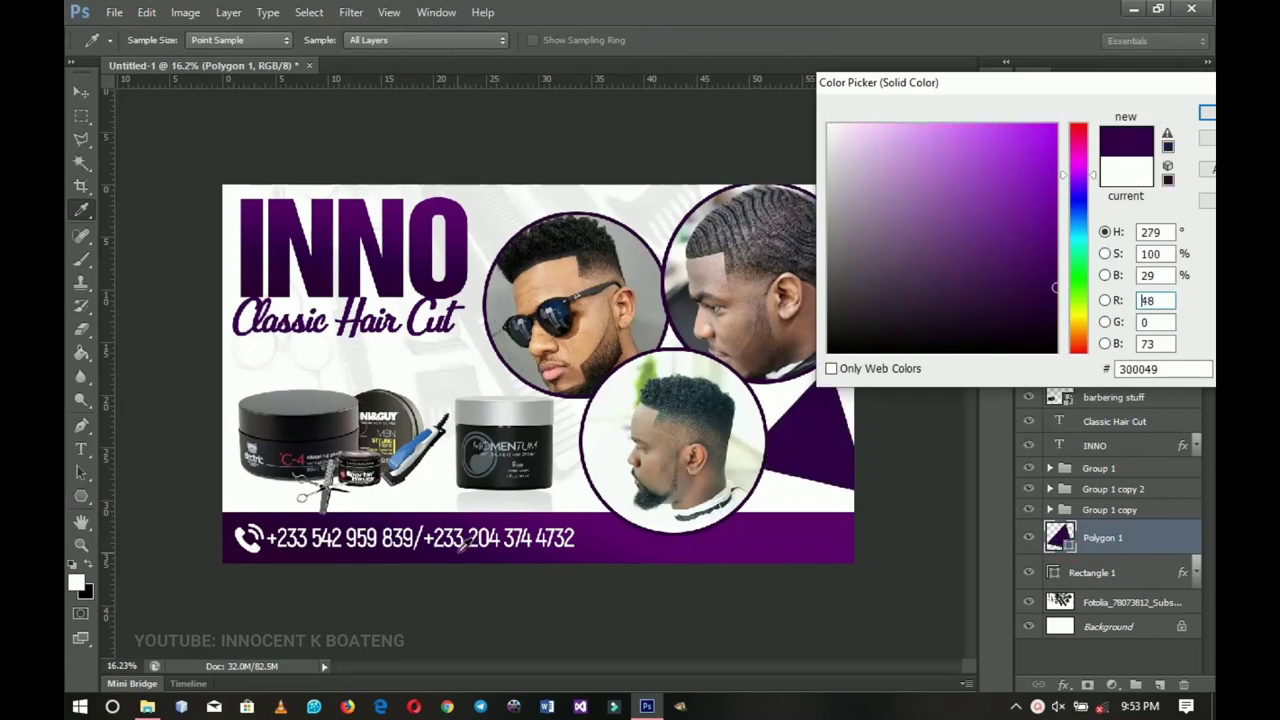
key("Return")
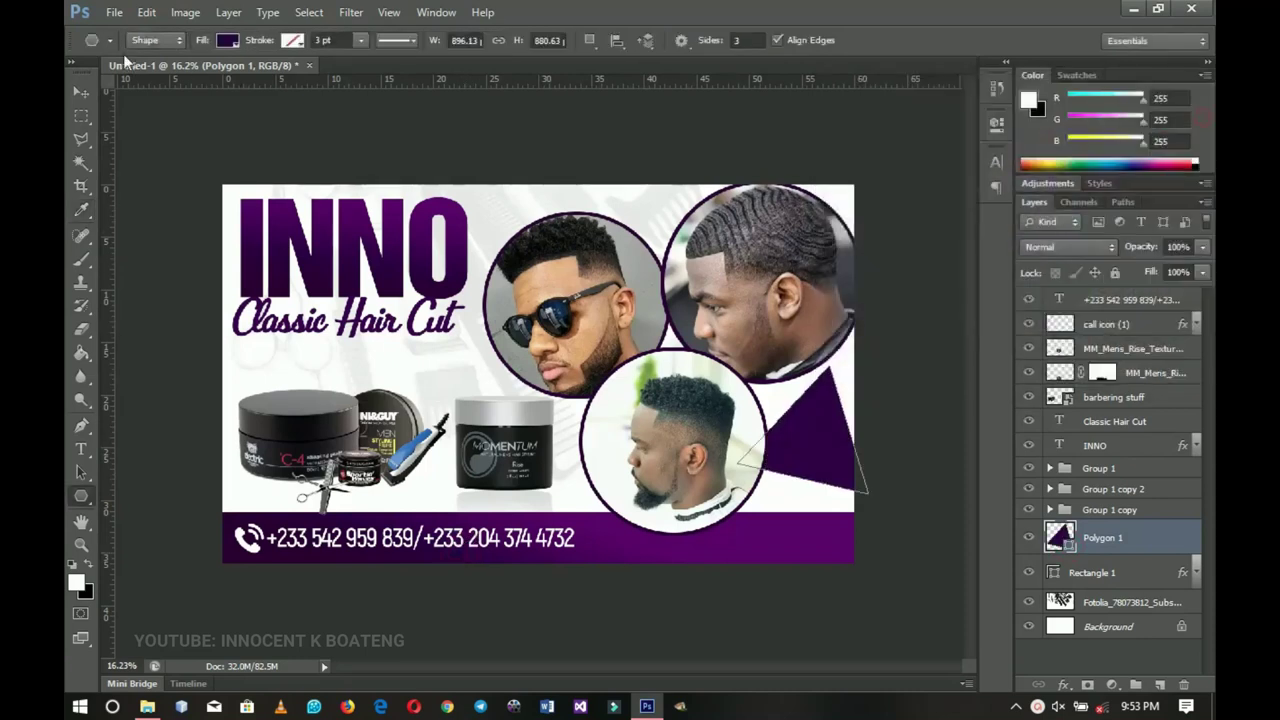
key("v")
left_click_drag(812, 450, 837, 473)
scroll(797, 470, "down", 2)
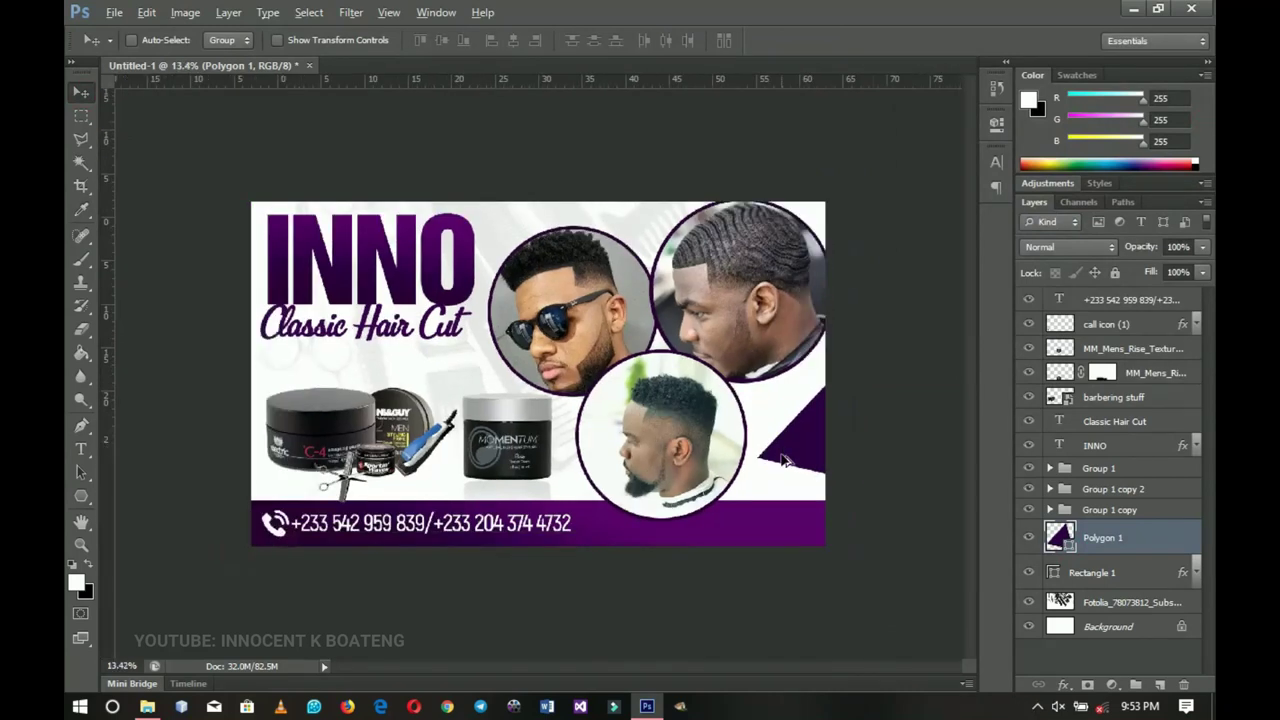